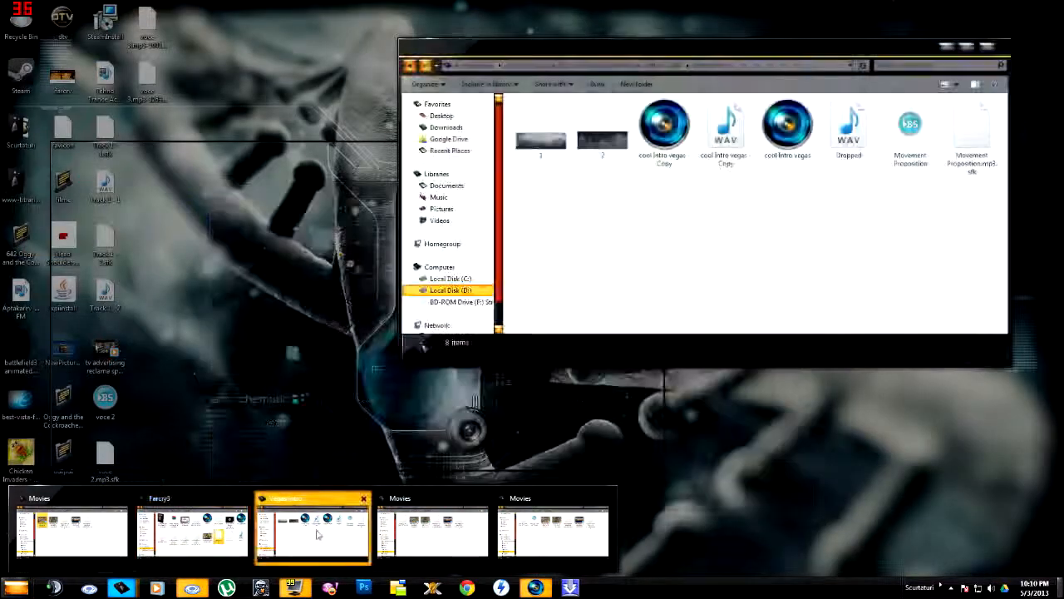
Step: Place image 1 from the Vegas intro folder on track 1 and image 2 on track 2, both starting at 00:00:01.24
left_click(316, 535)
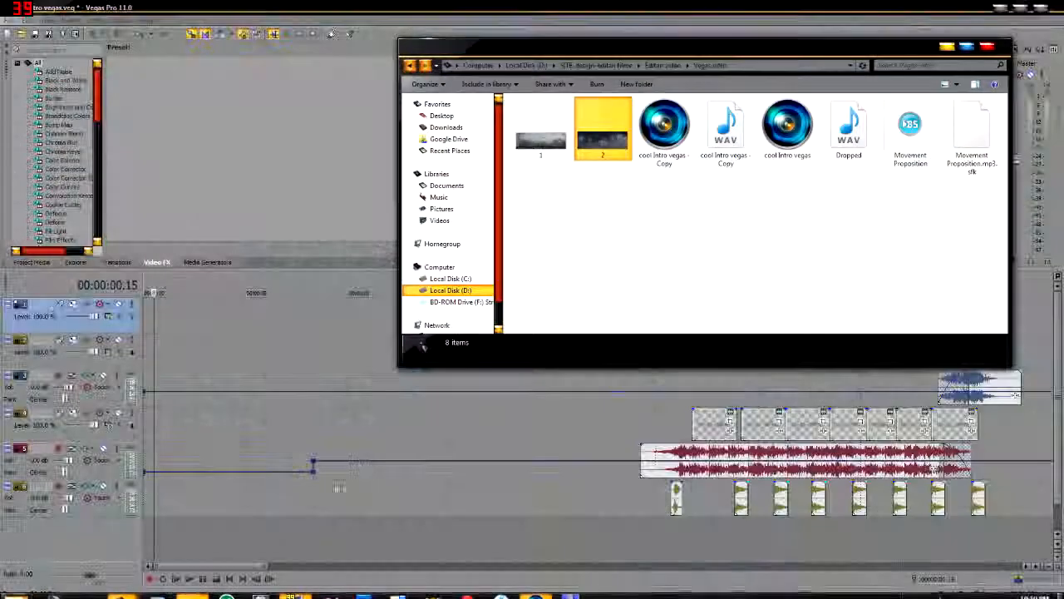
key("Left")
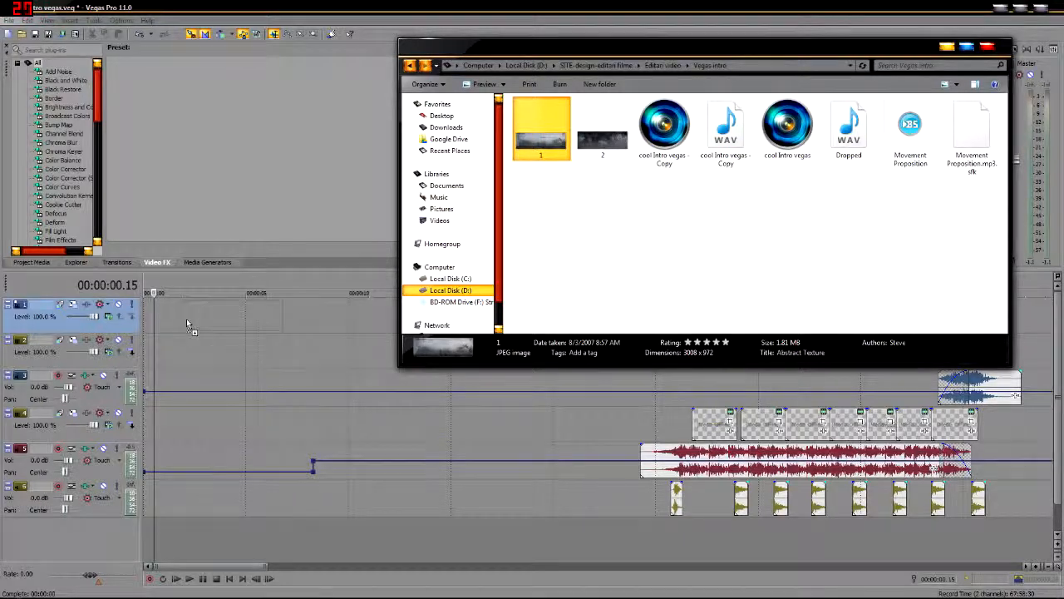
left_click_drag(186, 320, 186, 319)
left_click(601, 140)
left_click_drag(601, 137, 359, 342)
left_click_drag(180, 357, 183, 354)
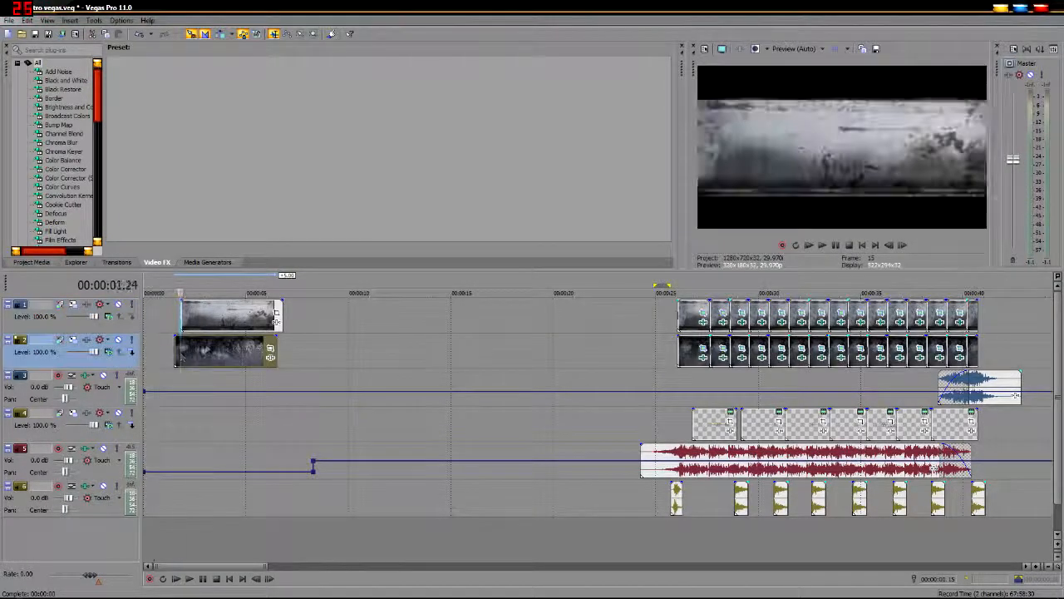
Step: Trim both new image events to about 1.6 seconds so that they end at the same time
left_click(206, 387)
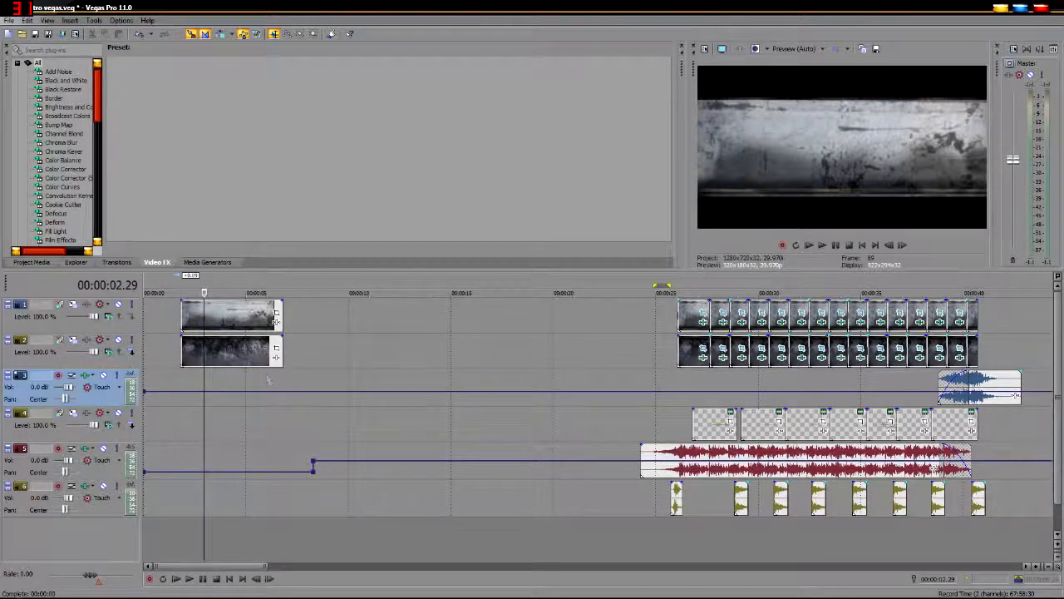
left_click(181, 379)
scroll(301, 404, "up", 2)
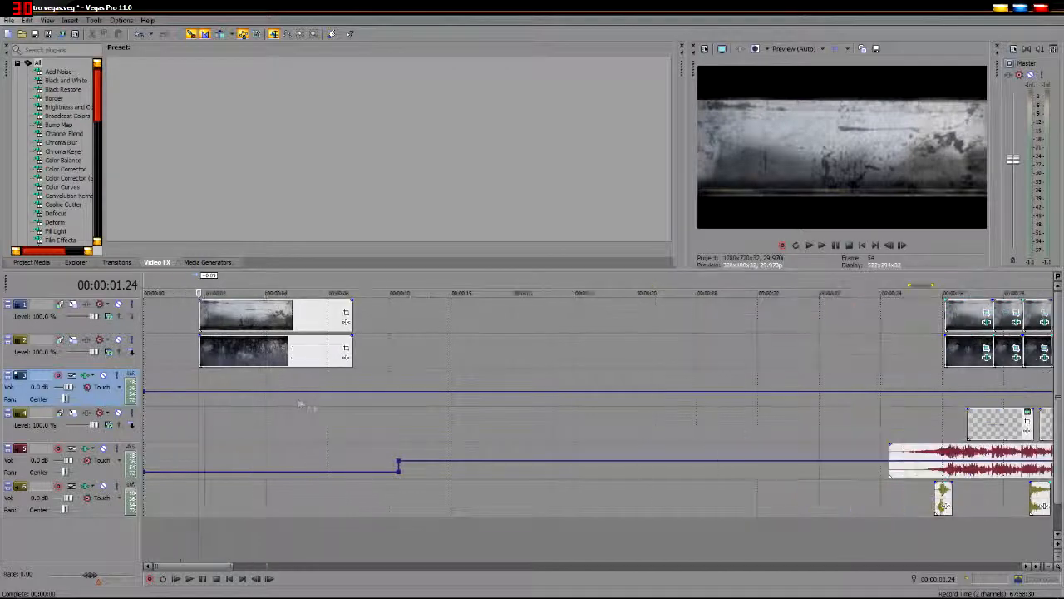
scroll(388, 407, "down", 2)
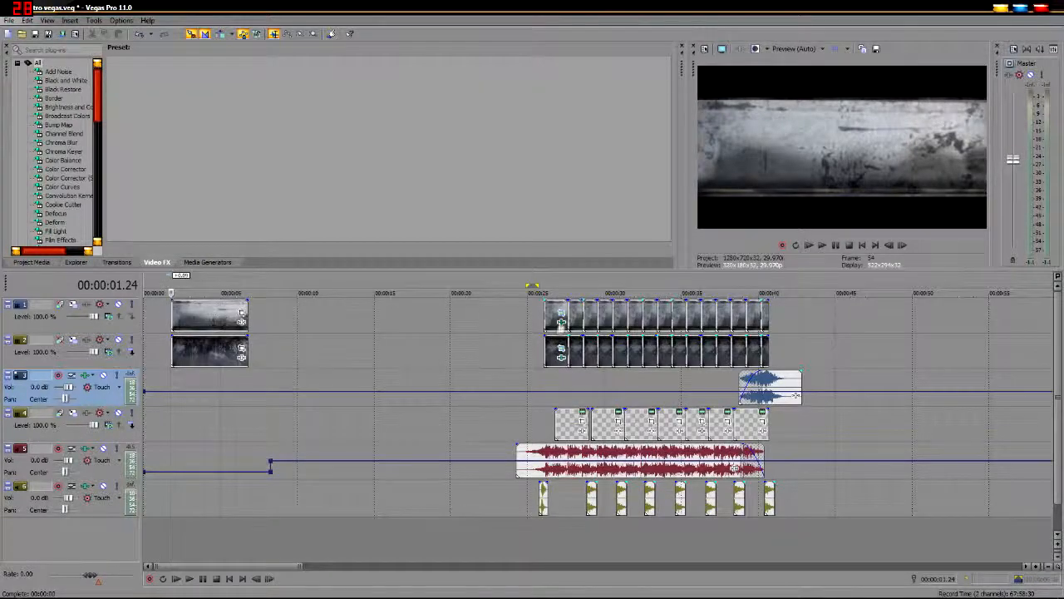
left_click(550, 327)
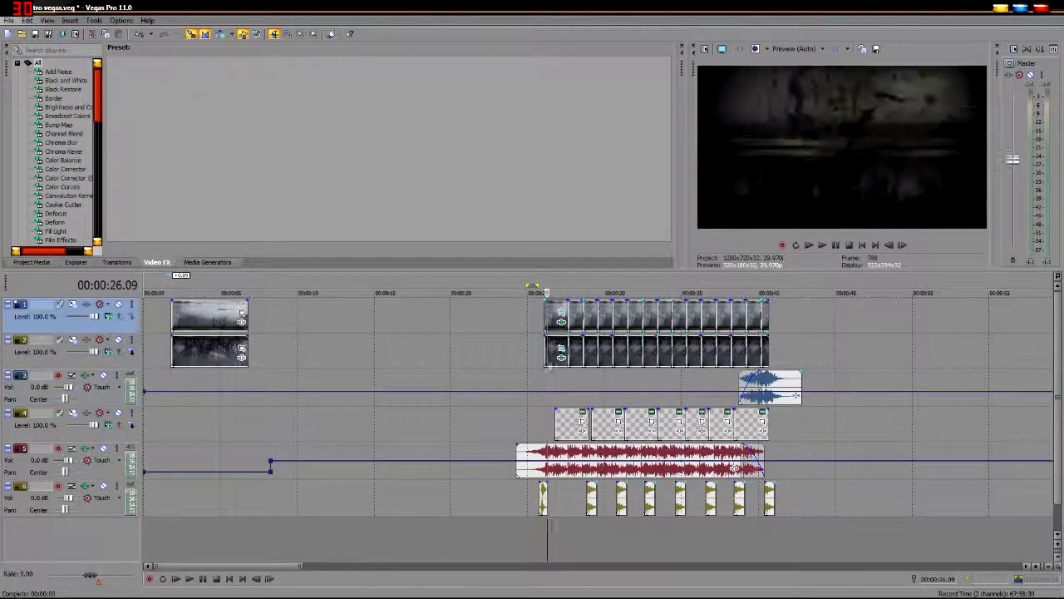
left_click_drag(248, 321, 191, 316)
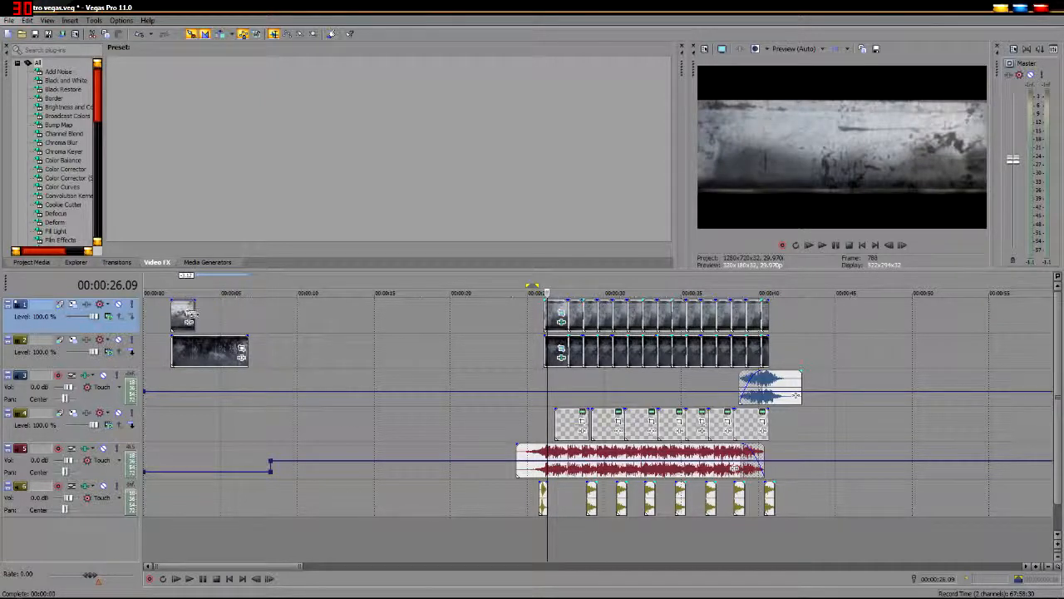
left_click_drag(247, 353, 197, 337)
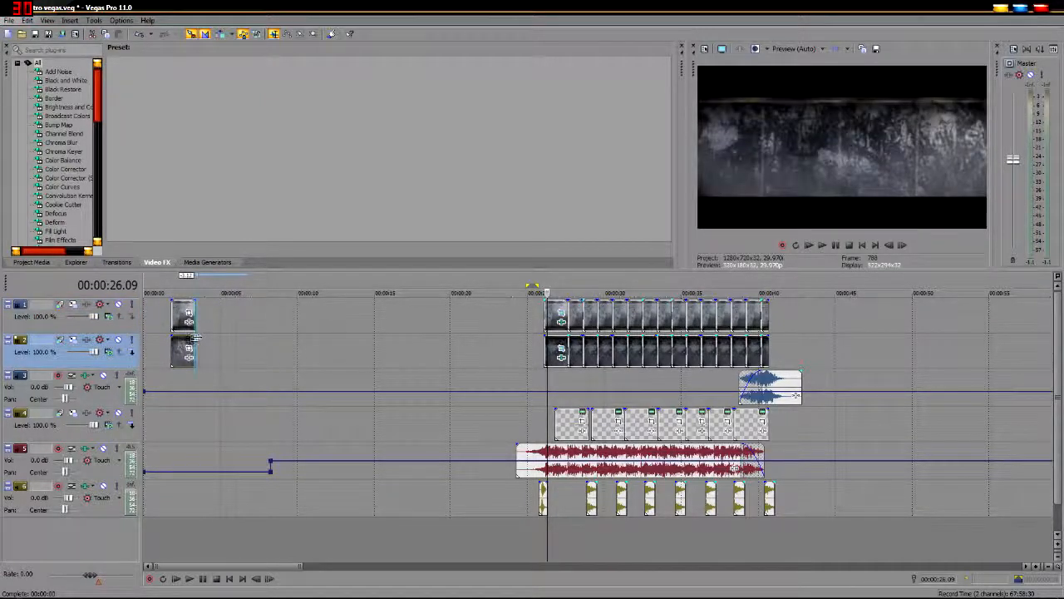
Step: In image 1's Pan/Crop, add a keyframe at 0.15 with a 1,666.6 × 933.7 frame centred at X 1,535.9, Y 939.6
left_click(178, 398)
scroll(259, 406, "up", 3)
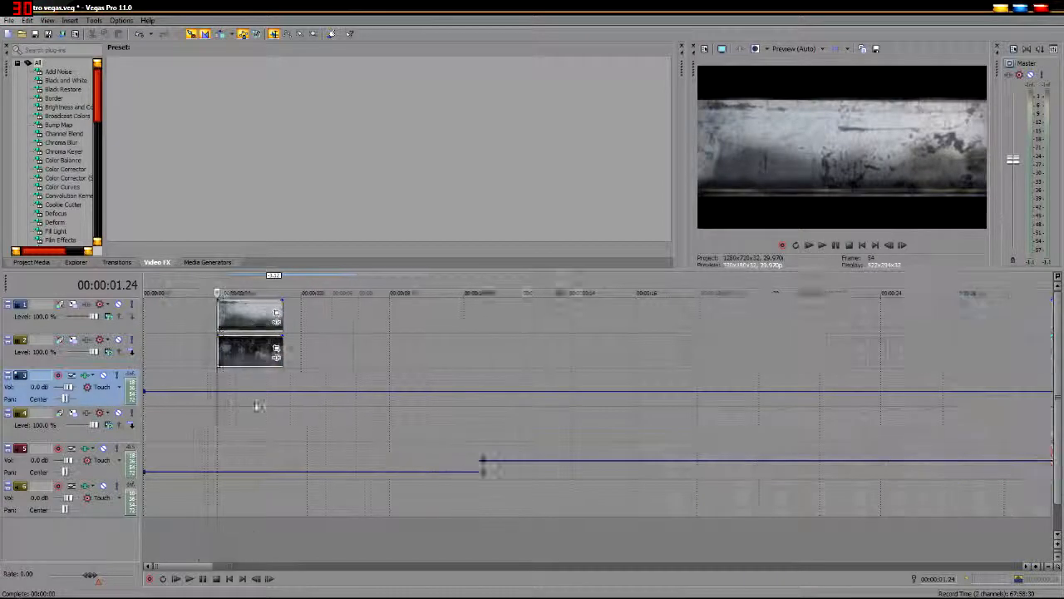
left_click(327, 318)
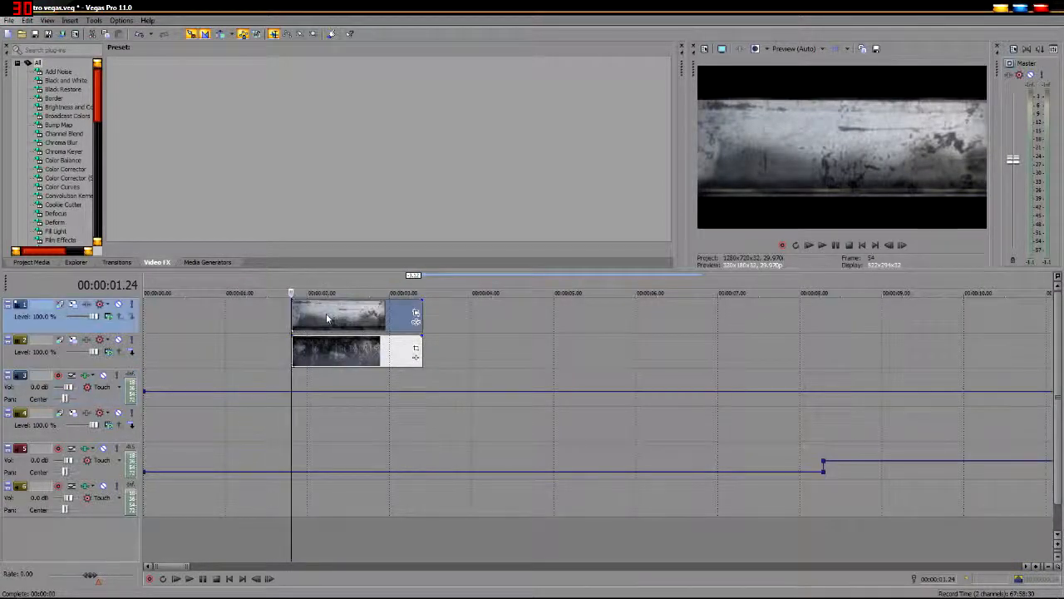
left_click(416, 314)
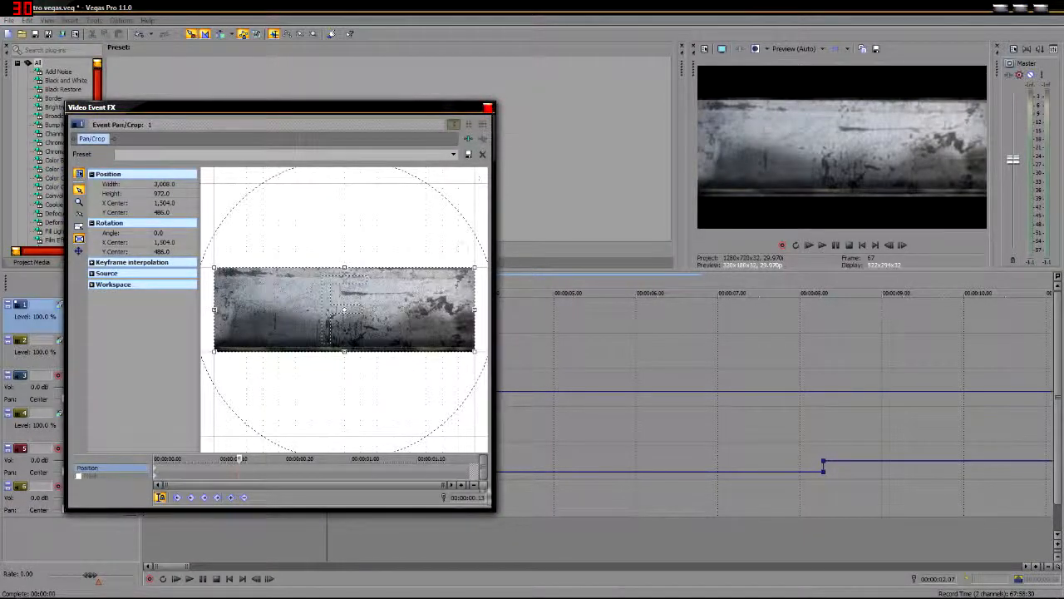
left_click_drag(493, 509, 528, 528)
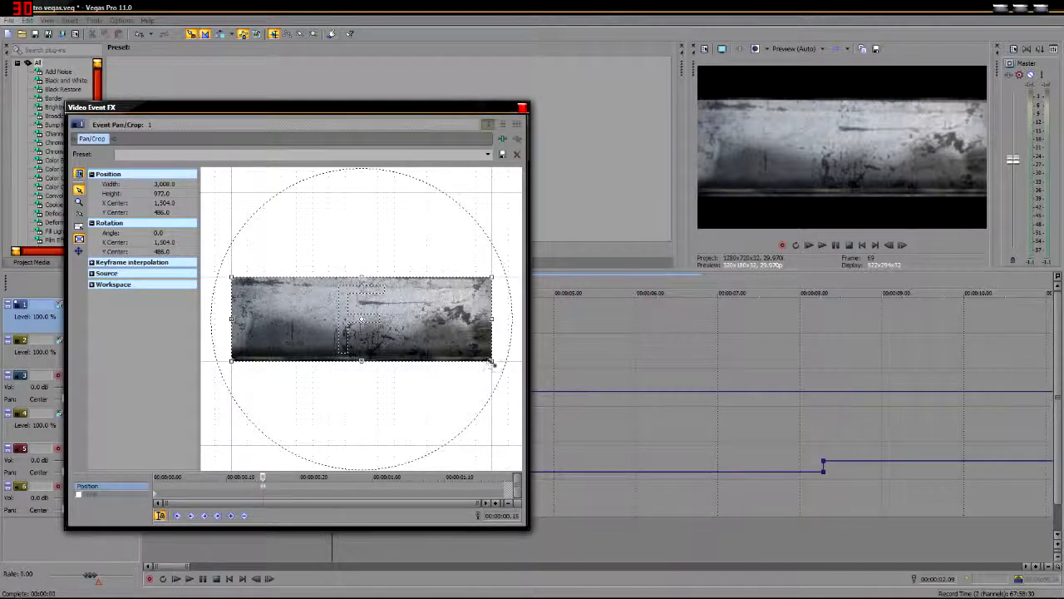
left_click_drag(491, 359, 433, 358)
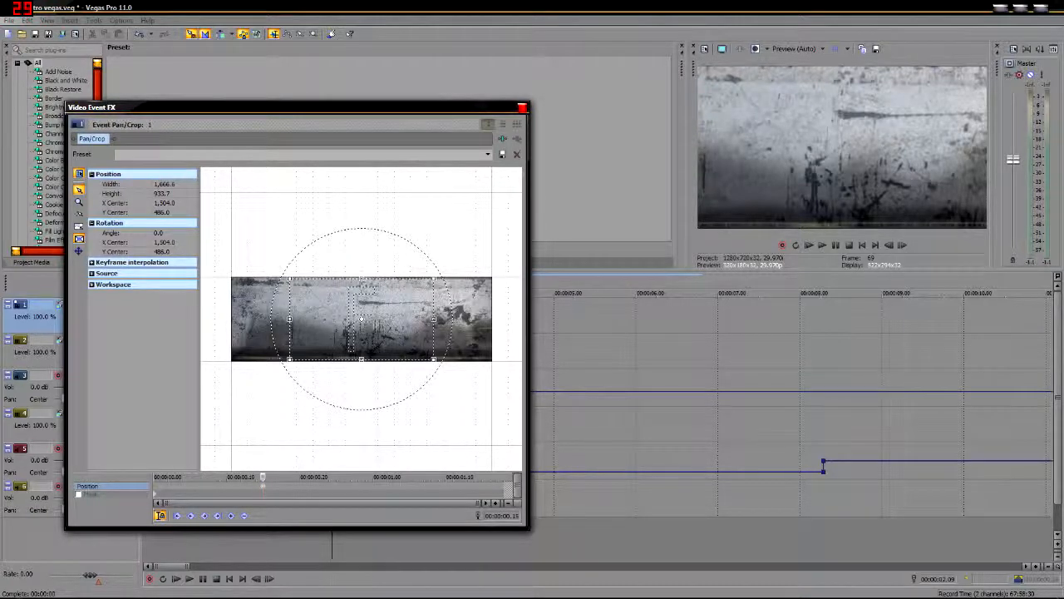
left_click_drag(383, 309, 388, 353)
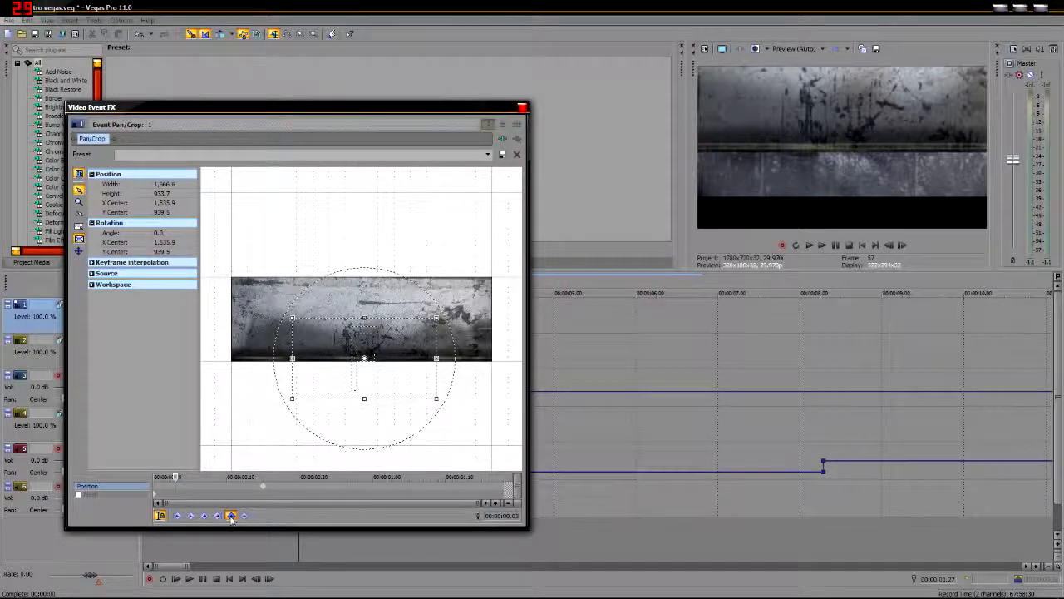
Step: Lower the frame at a new opening keyframe to X 1,529.6, Y 1,354.7, and retime the two keyframes to 0.01 and 0.04
left_click_drag(384, 356, 388, 397)
left_click_drag(176, 492, 162, 492)
left_click_drag(262, 489, 183, 489)
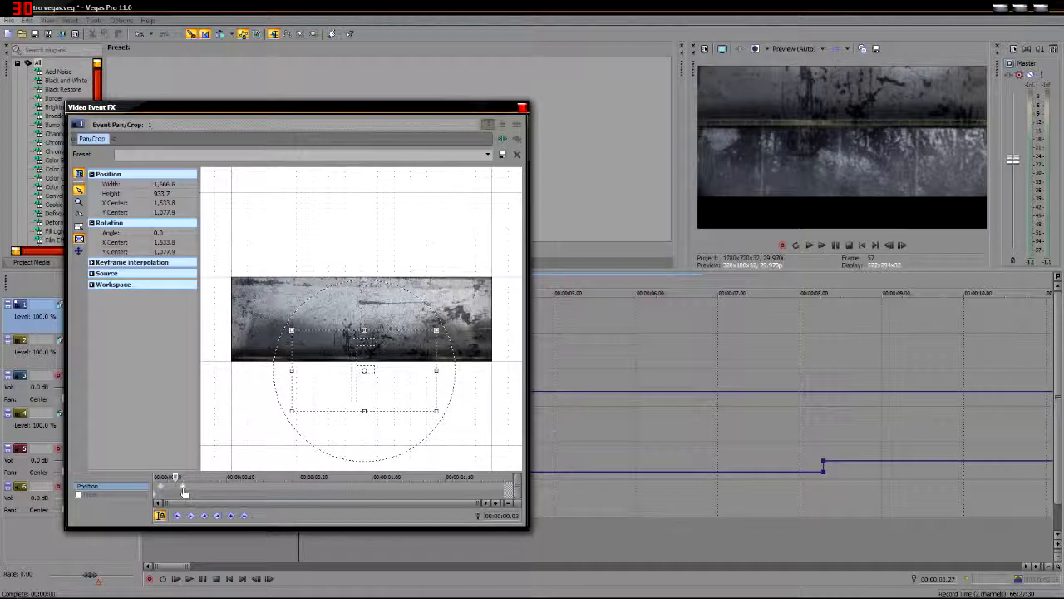
Step: Copy image 1's second keyframe, move the original to 0.08, and paste the copy at 1.05
right_click(184, 488)
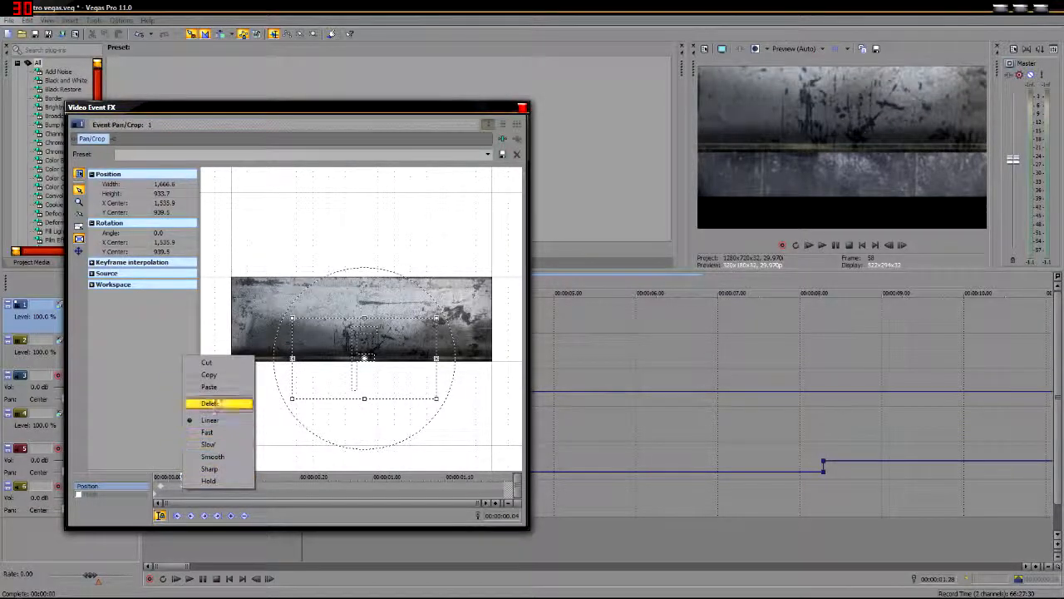
left_click(219, 375)
left_click(183, 489)
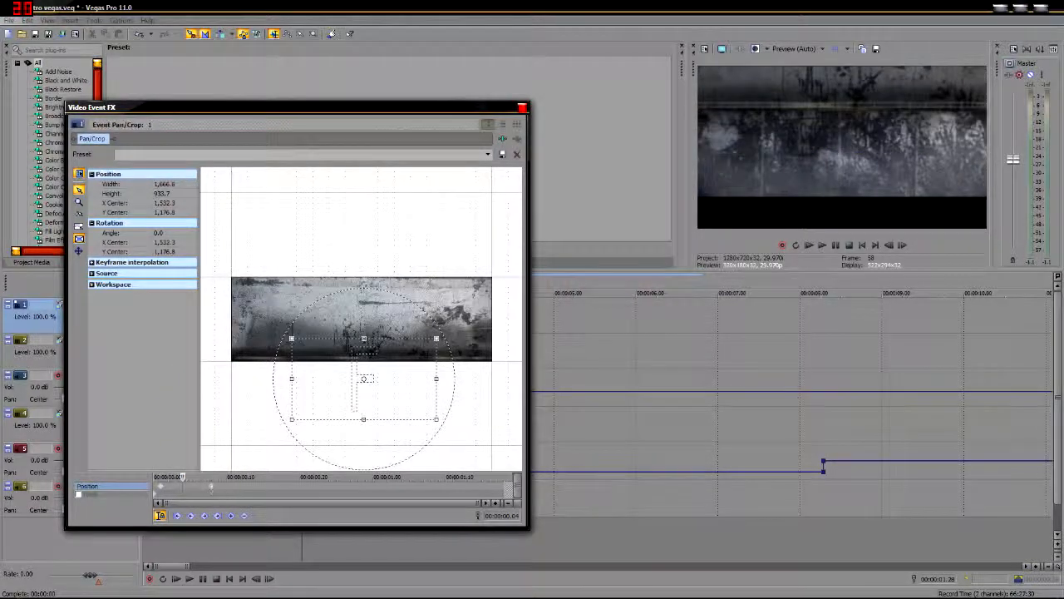
left_click(407, 484)
right_click(406, 484)
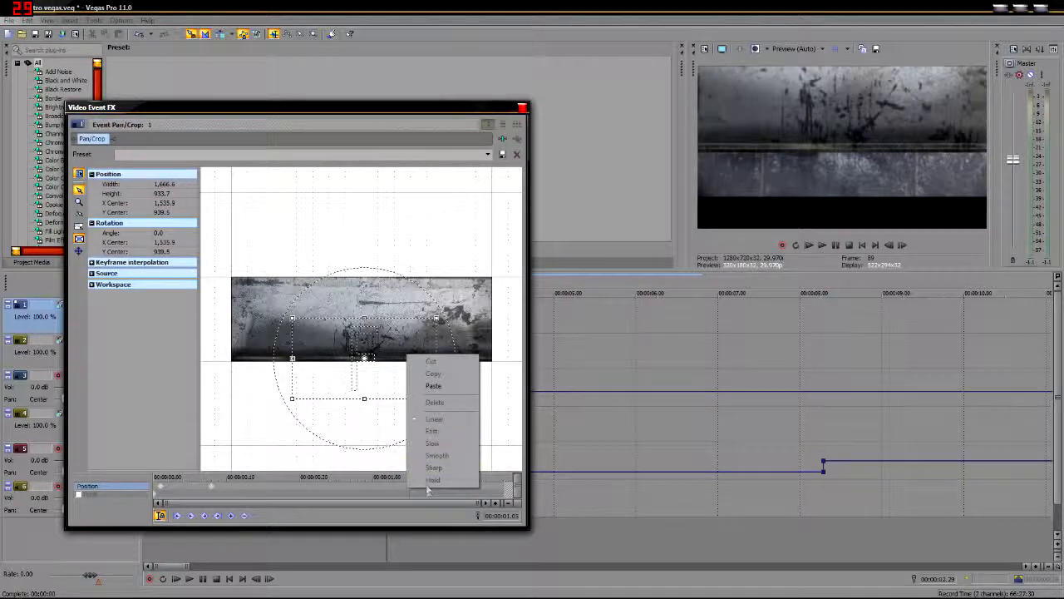
left_click(439, 383)
Step: Copy image 1's opening keyframe at 0.01 and paste it at 1.14 near the event's end
left_click(163, 489)
right_click(163, 489)
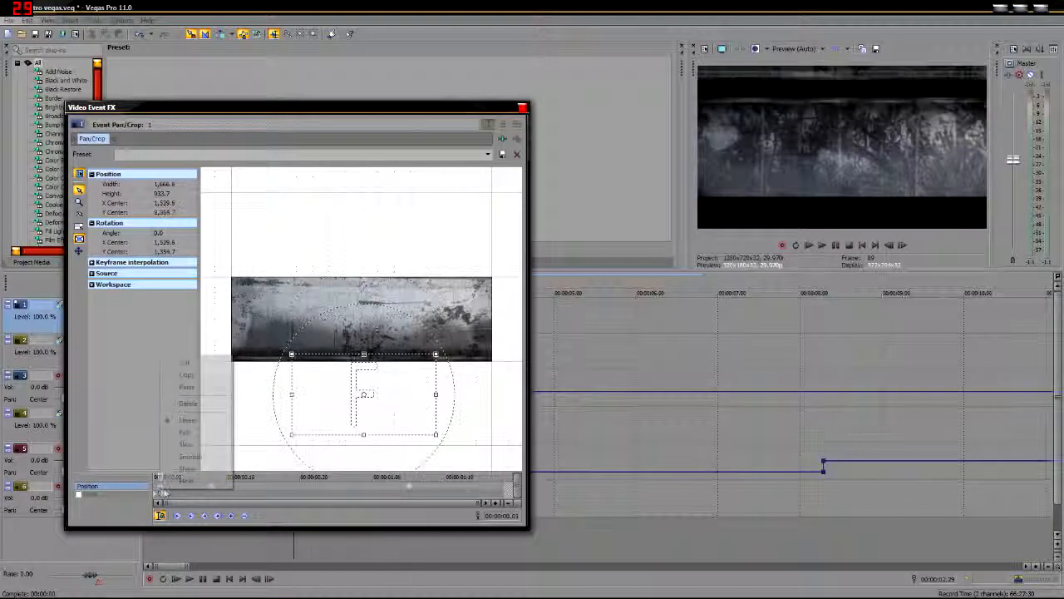
left_click(205, 388)
left_click(470, 483)
right_click(467, 486)
left_click(494, 383)
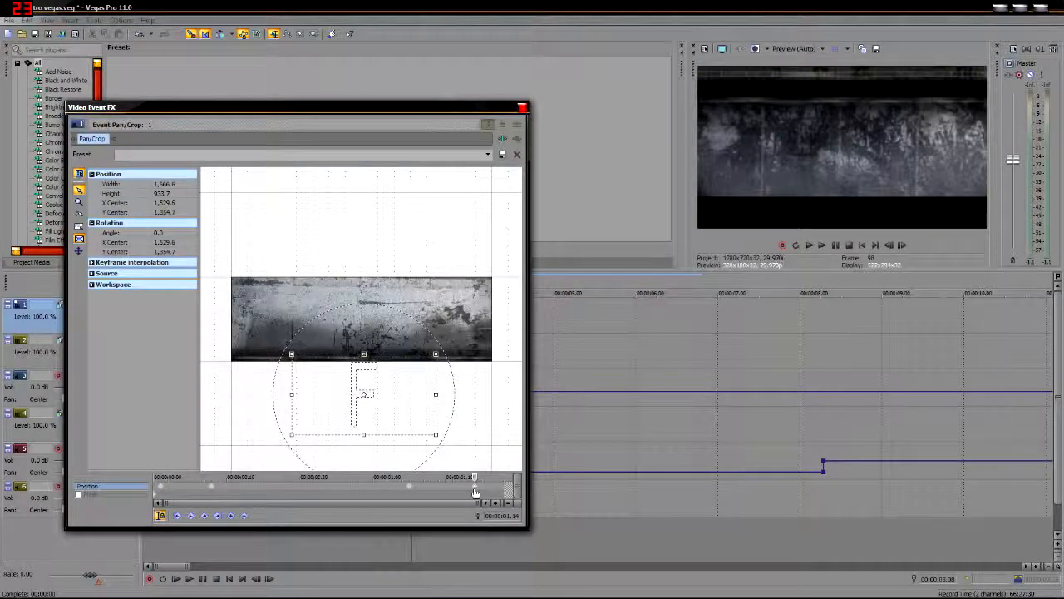
Step: Move image 1's last keyframe to about 1.16 and the one before it to 1.11, and preview the end of the motion
left_click_drag(483, 488, 491, 488)
left_click_drag(410, 491, 456, 493)
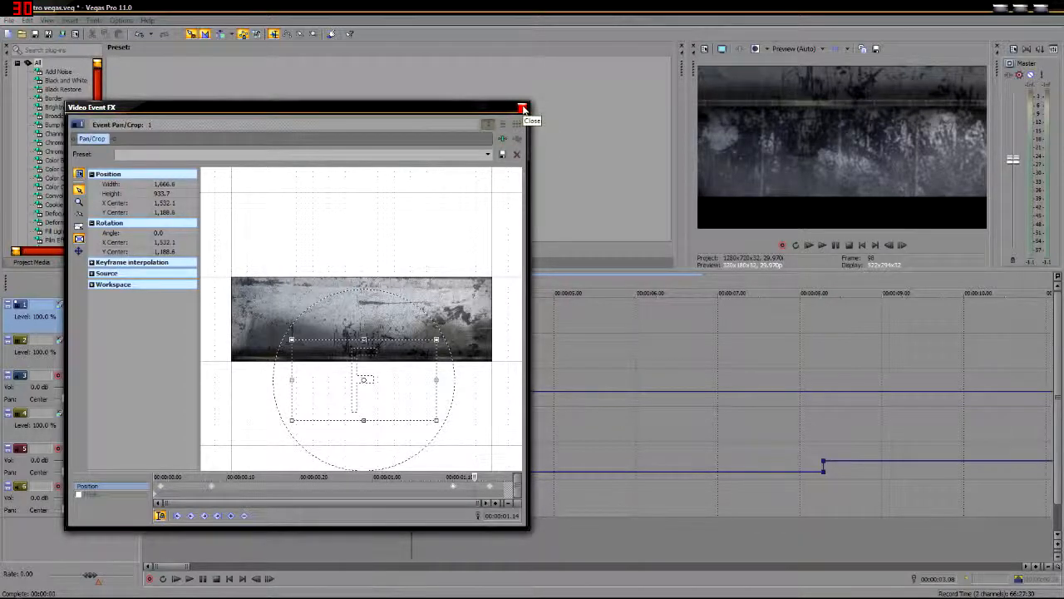
left_click_drag(475, 476, 504, 477)
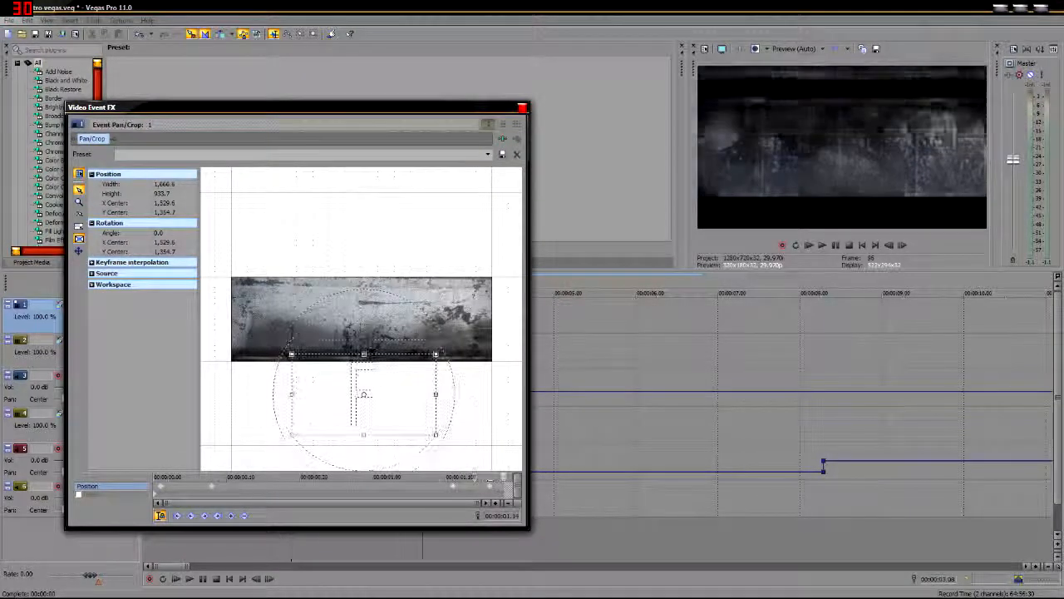
Step: Set image 1's 0.08 keyframe to Slow and its 1.11 keyframe to Fast interpolation, and close the Pan/Crop window
left_click(212, 489)
right_click(212, 489)
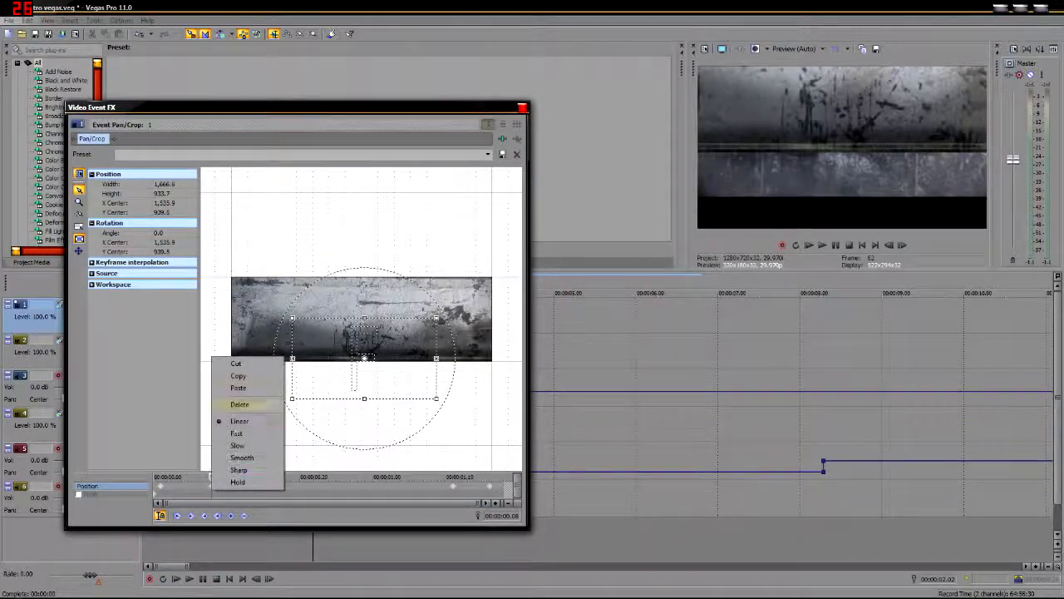
left_click(238, 446)
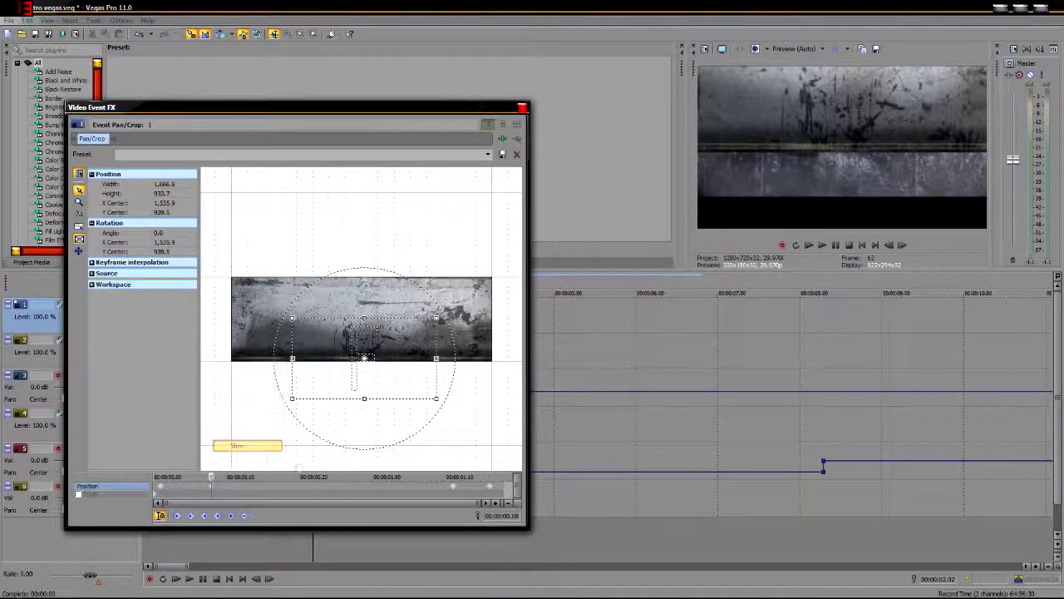
right_click(454, 489)
left_click(476, 428)
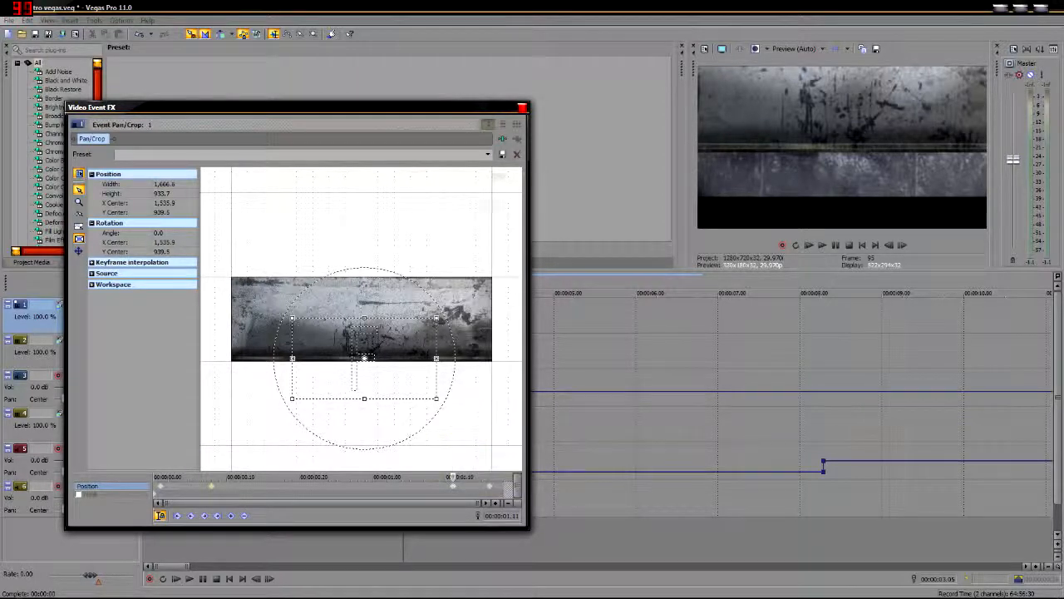
left_click(522, 108)
Step: In image 2's Pan/Crop, set the 0.10 keyframe to a 1,730.1 × 971.0 frame centred at X 1,504.0, Y -22.3
left_click(366, 352)
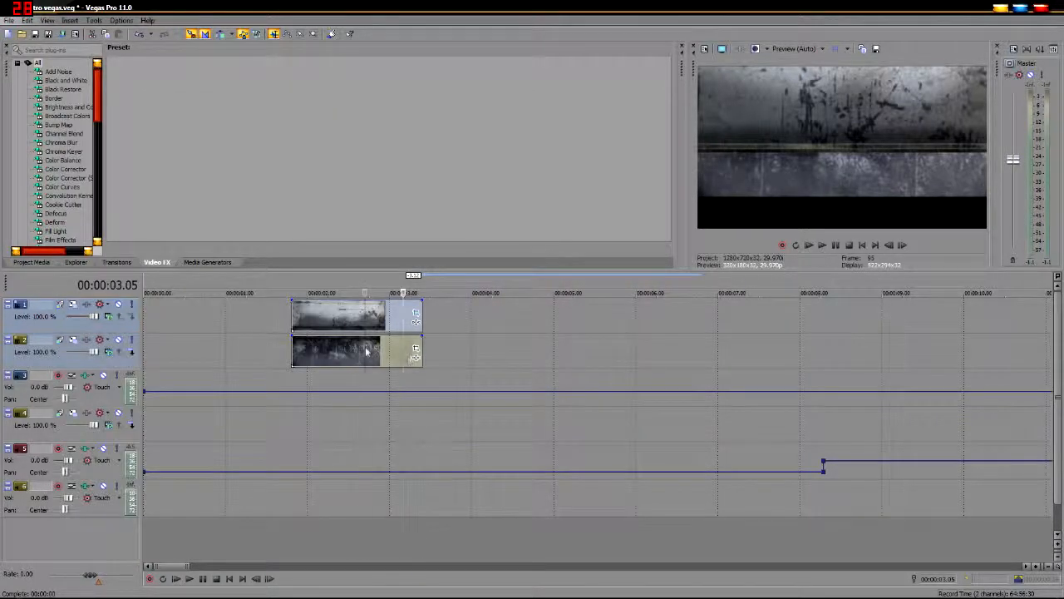
left_click(416, 352)
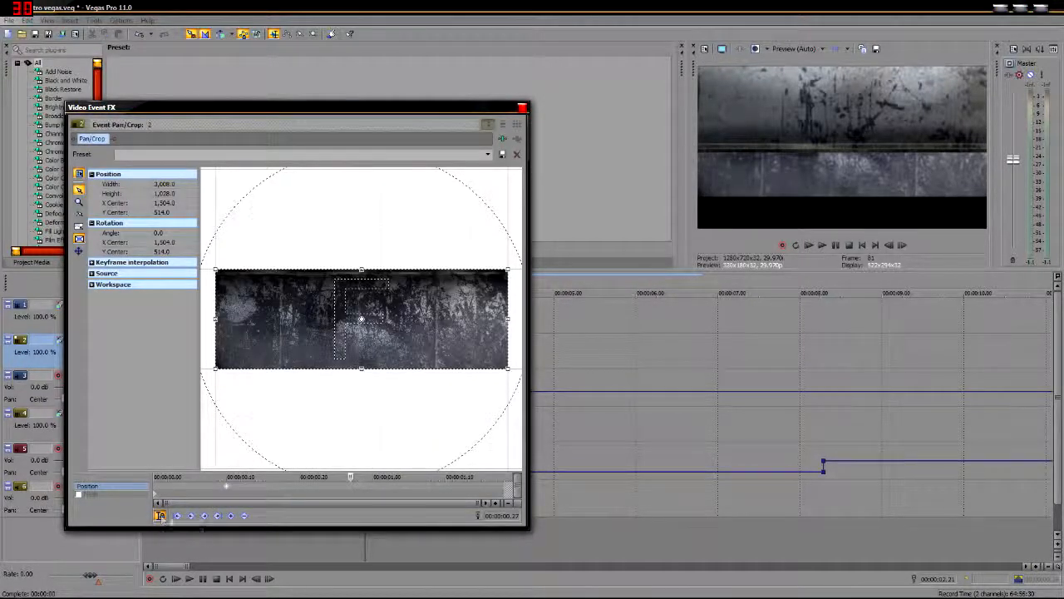
left_click(228, 487)
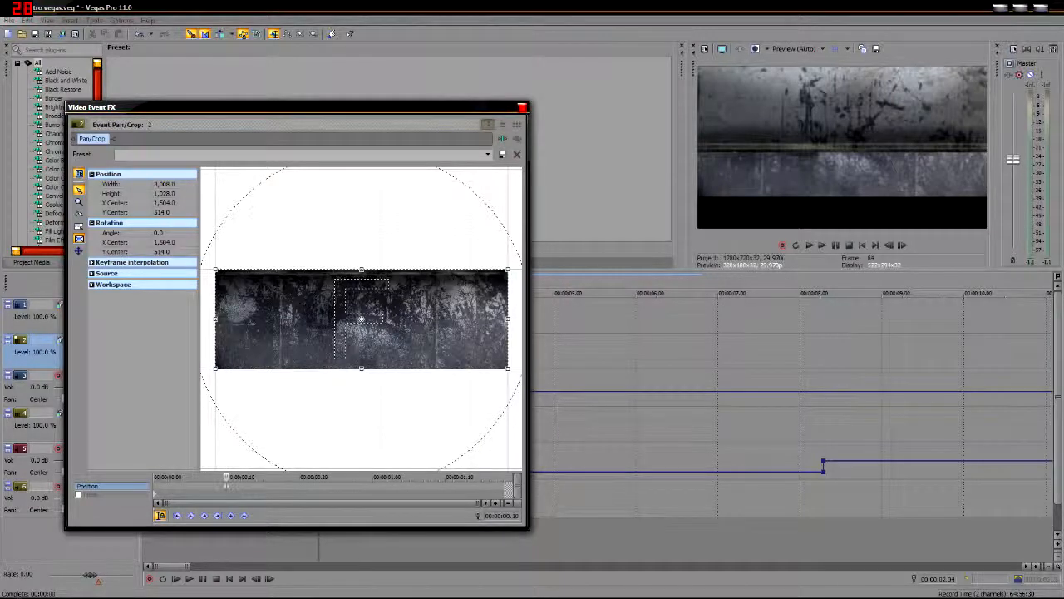
left_click_drag(510, 369, 448, 366)
left_click_drag(410, 309, 404, 247)
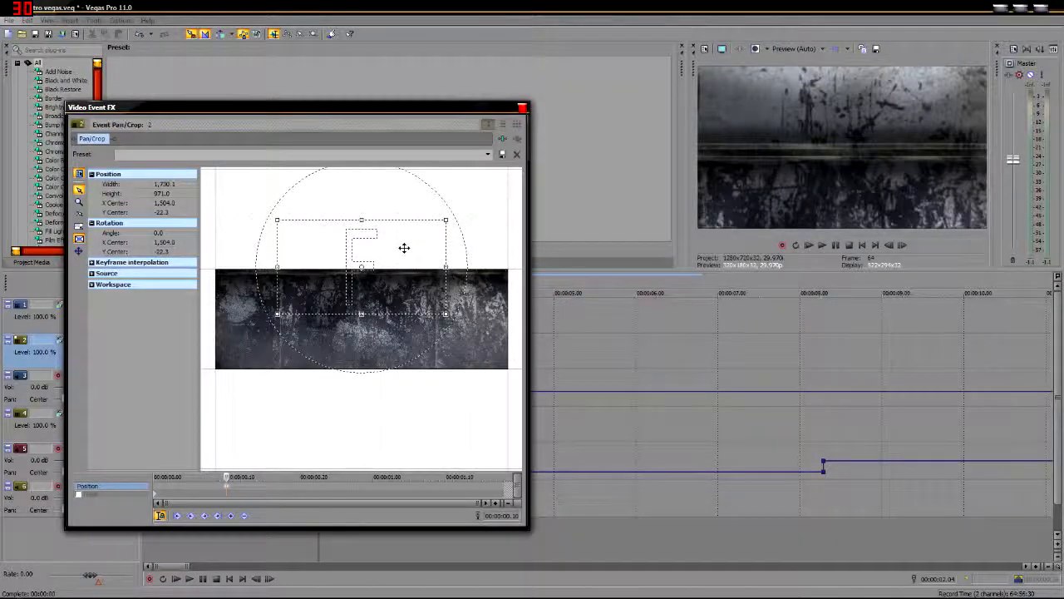
Step: Add an opening keyframe at 0.01 with image 2's frame centred at X 1,498.3, Y -370.2, and move the 0.10 keyframe to 0.06
left_click(162, 489)
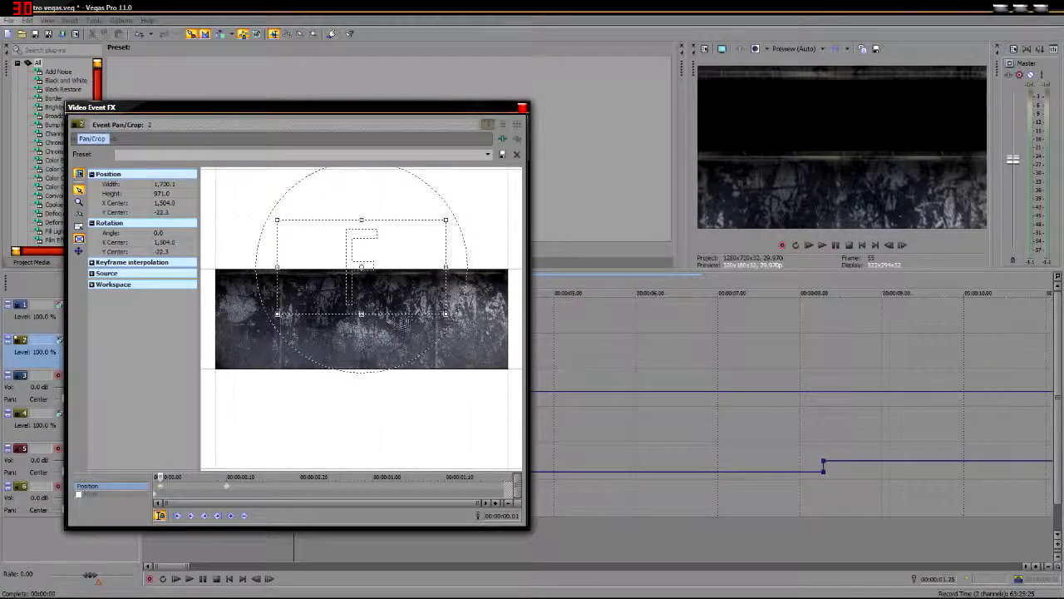
left_click_drag(392, 287, 395, 254)
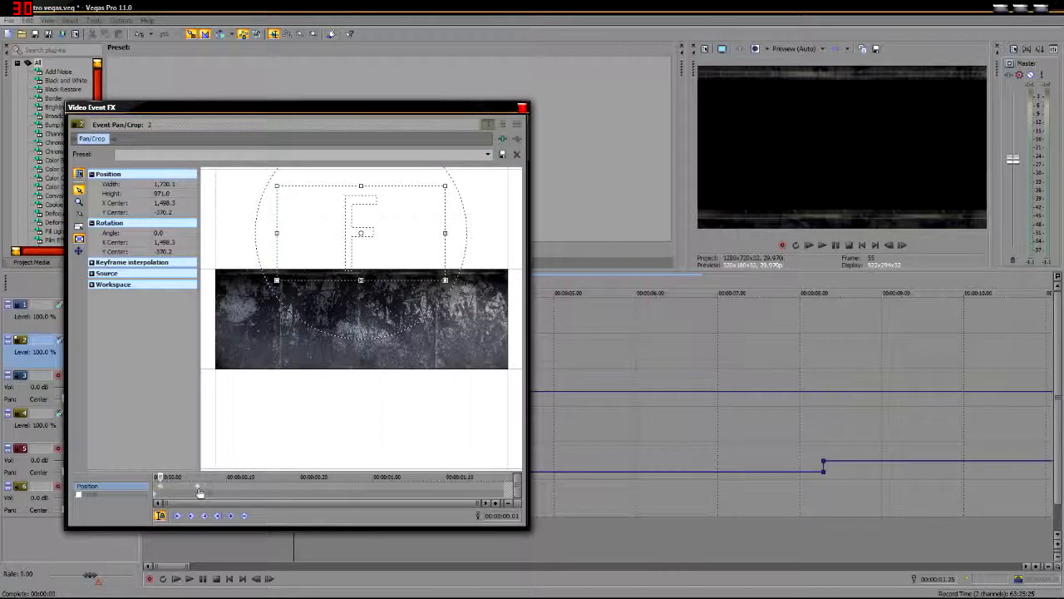
Step: Copy image 2's 0.06 keyframe and paste it at 1.09
right_click(200, 491)
left_click(229, 371)
right_click(439, 490)
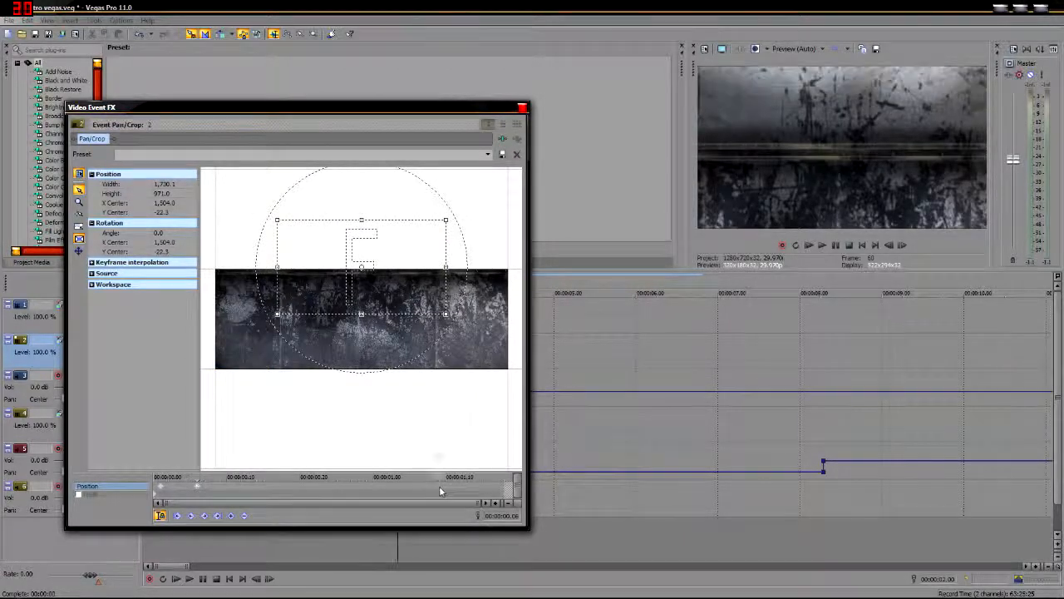
left_click(468, 387)
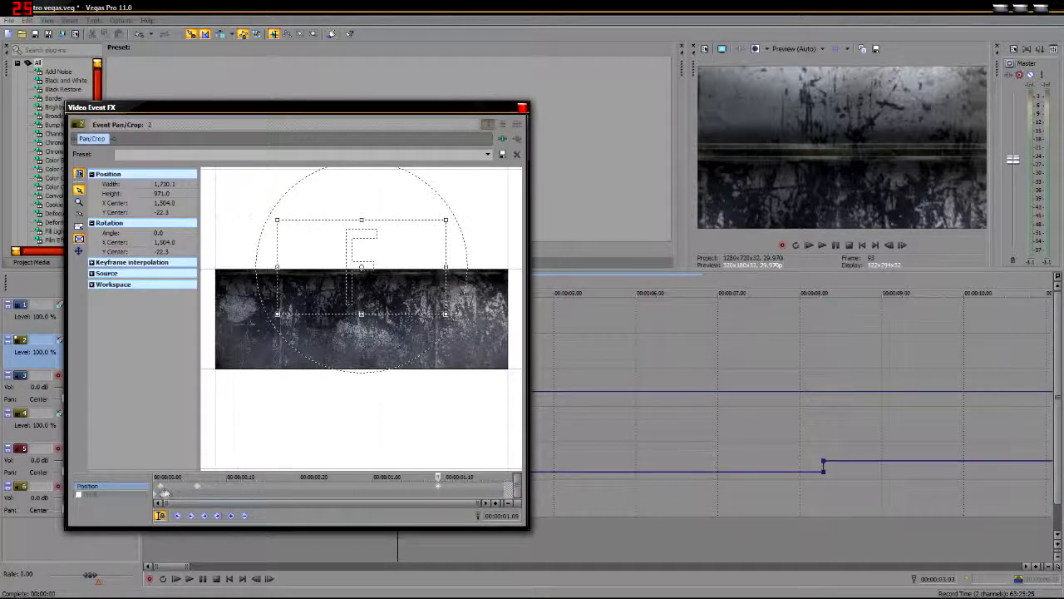
Step: Copy image 2's 0.01 keyframe and paste it near the end of the clip, just after 1.15
right_click(164, 490)
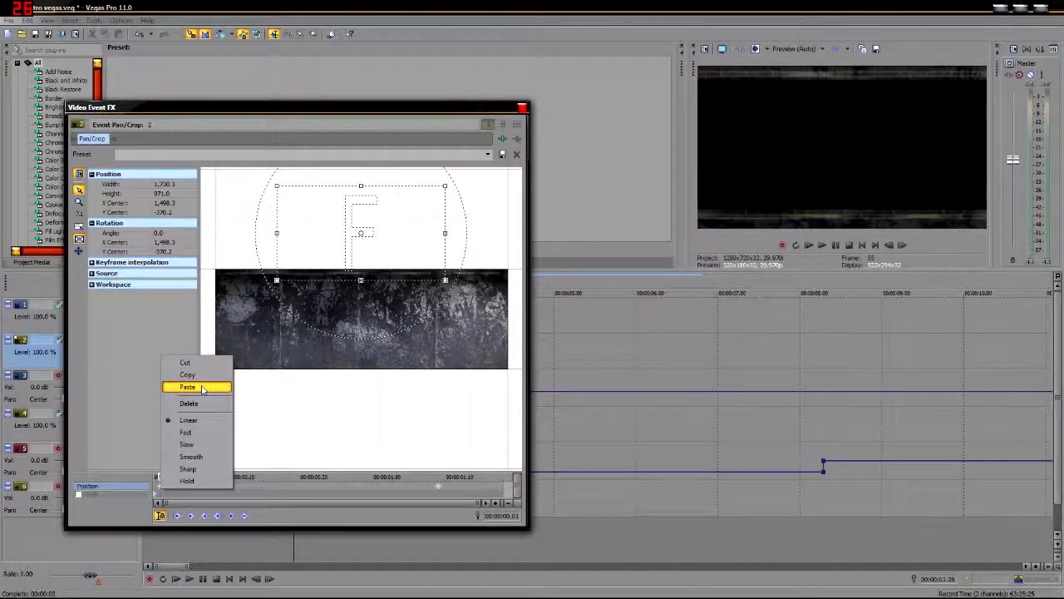
left_click(202, 388)
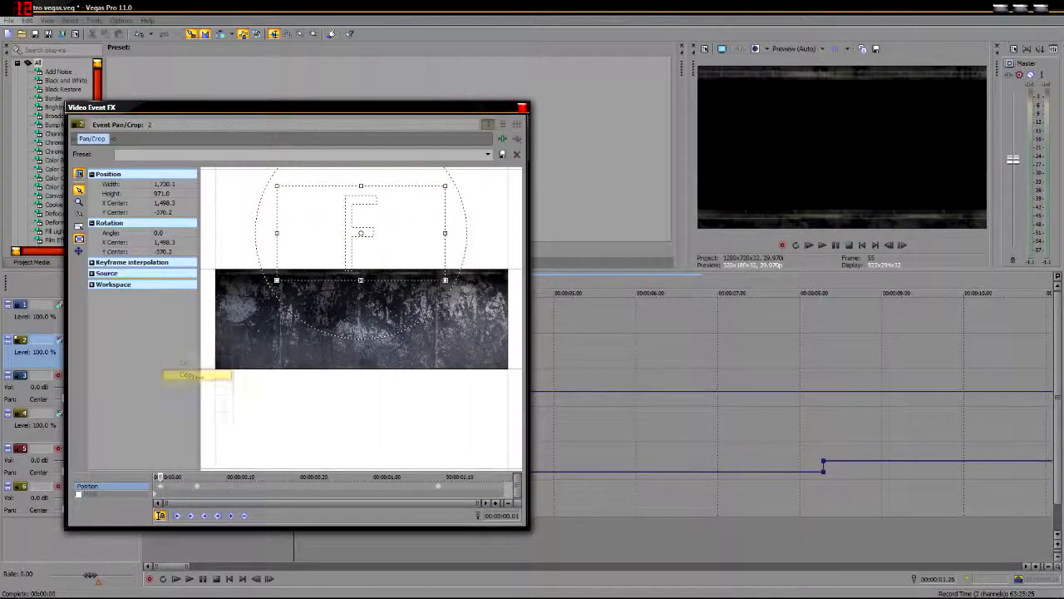
right_click(484, 489)
left_click(509, 391)
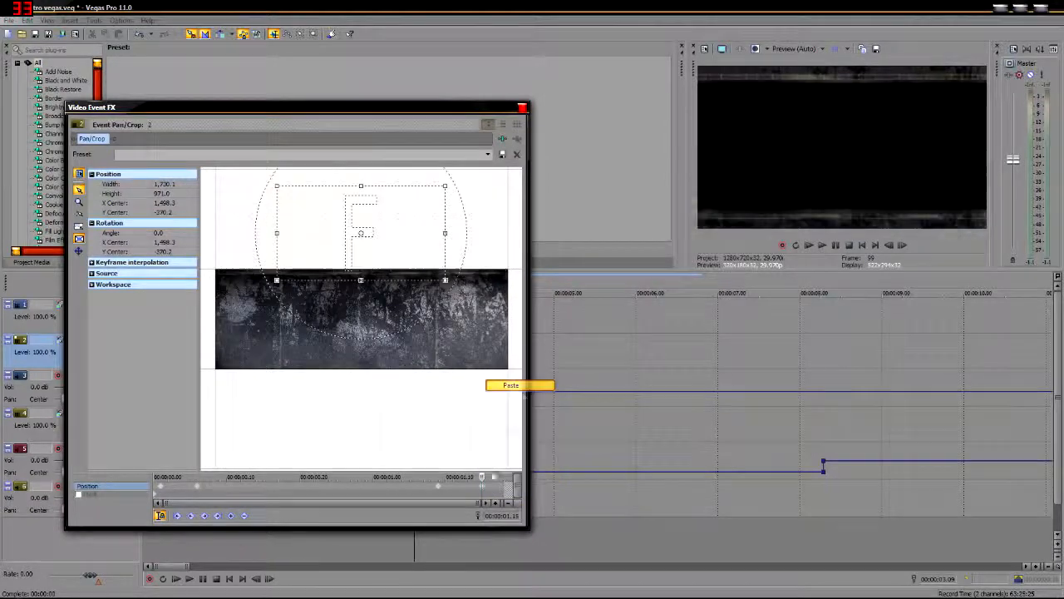
left_click(489, 488)
Step: Set image 2's 0.06 keyframe to Slow and its 1.09 keyframe to Fast interpolation, and close the Pan/Crop window
left_click(205, 490)
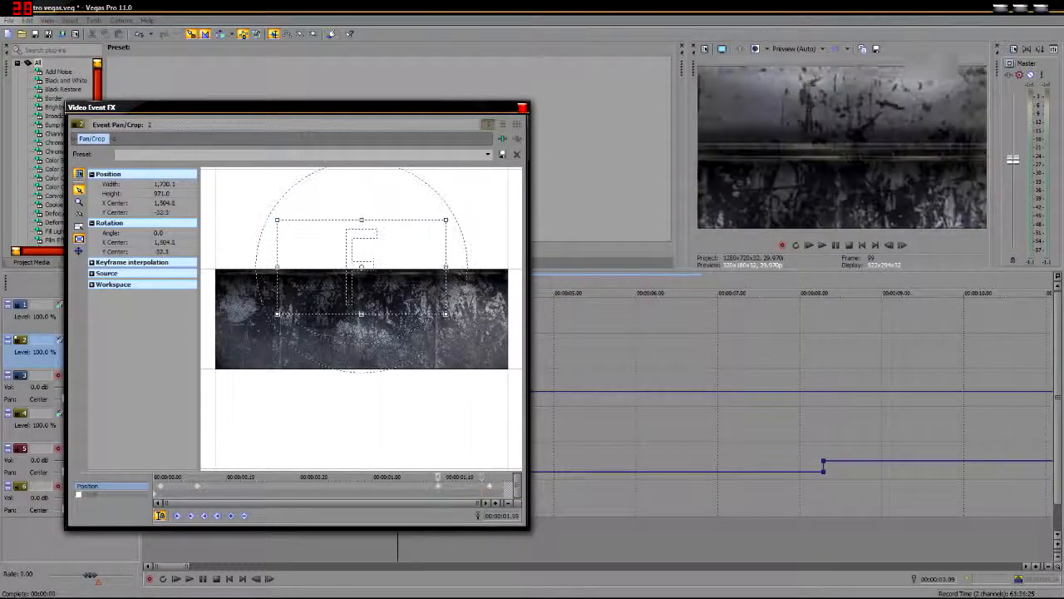
right_click(201, 490)
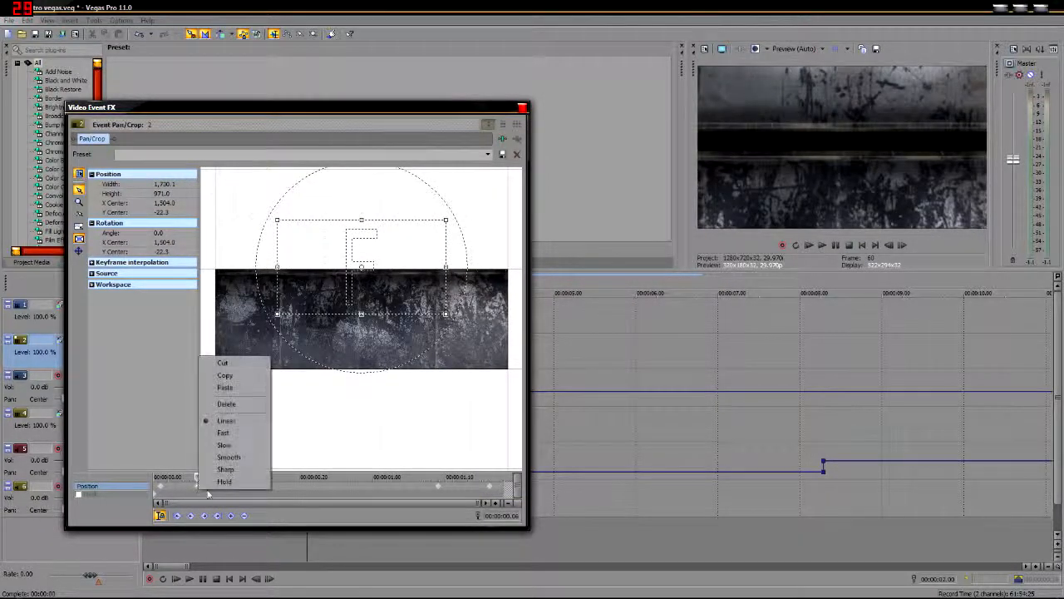
left_click(224, 434)
right_click(440, 489)
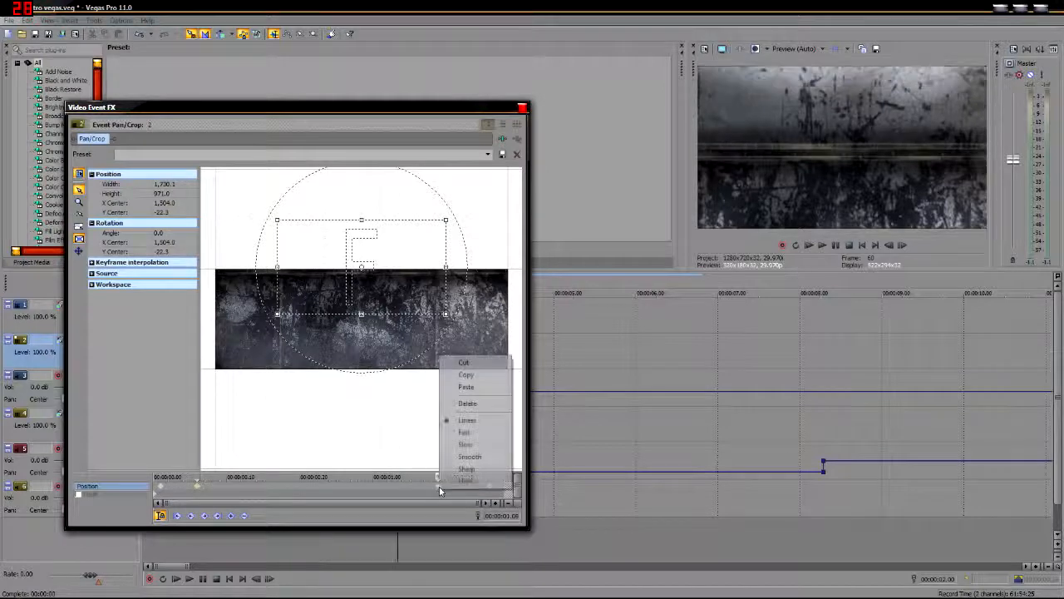
left_click(474, 433)
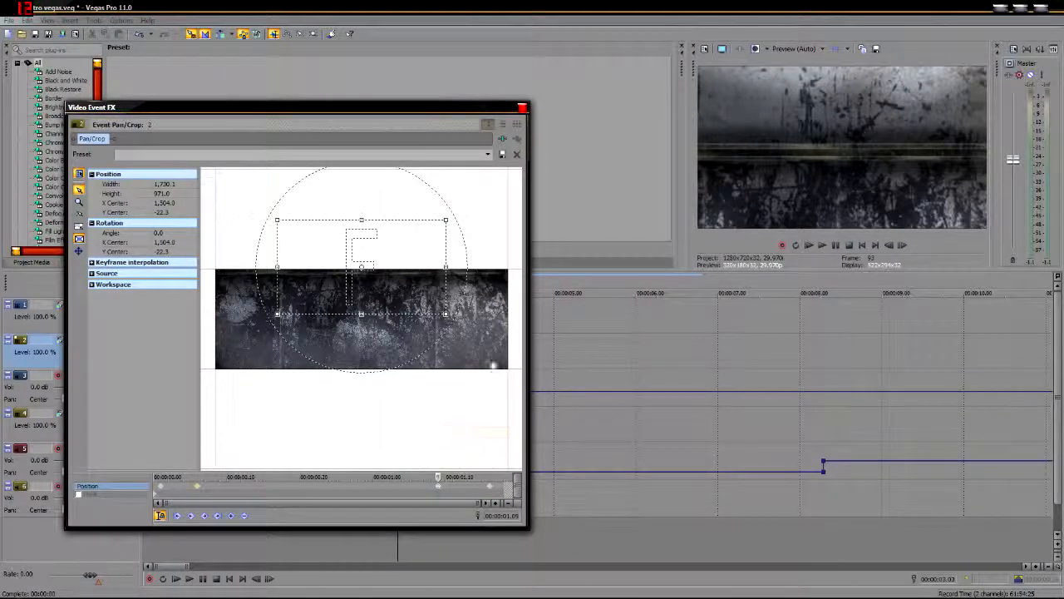
left_click(522, 107)
Step: Play the intro twice from just before the two clips to check the slide-together motion
left_click(287, 387)
key("space")
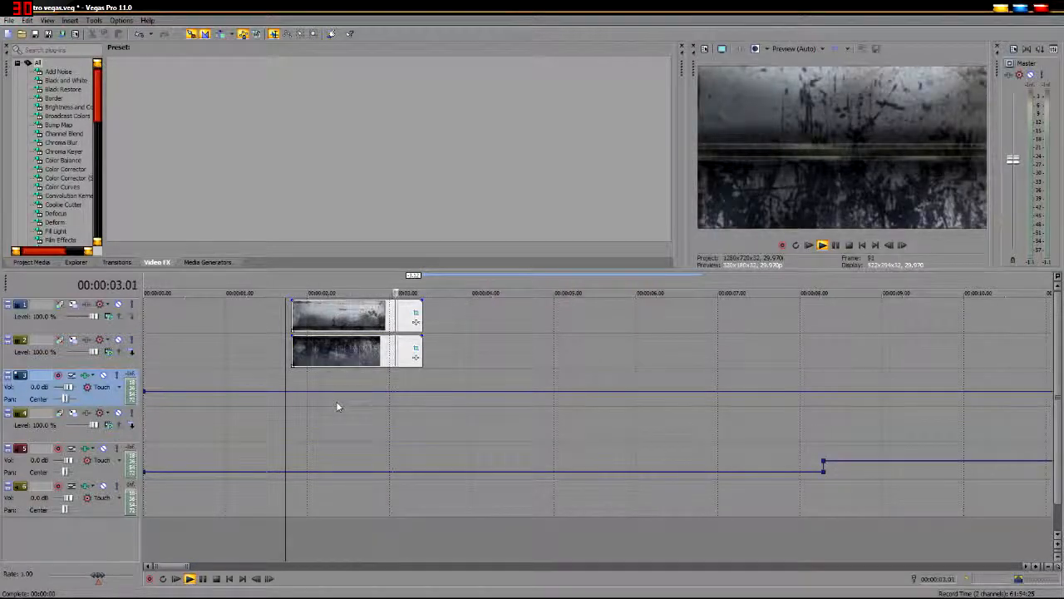
left_click(290, 379)
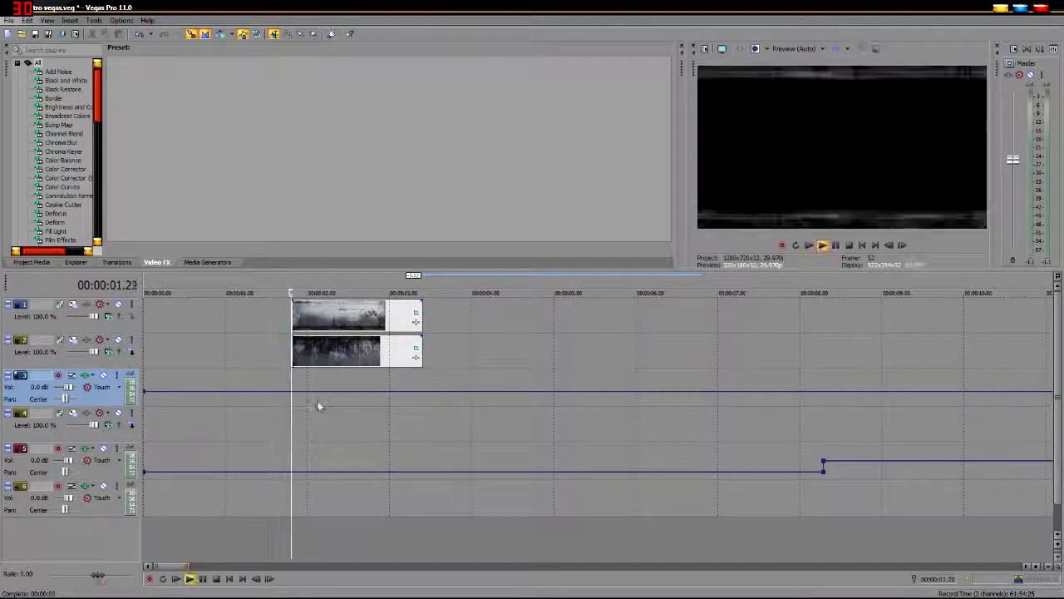
key("space")
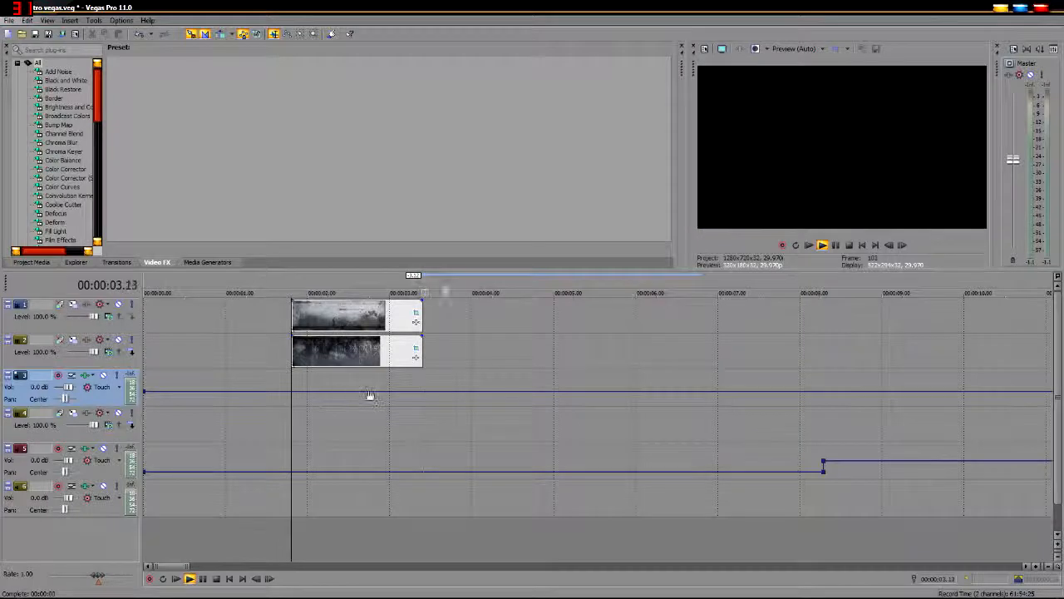
Step: Shift both images' opening Pan/Crop keyframes slightly earlier, placing image 2's at about 0.00 and 0.05
left_click(416, 316)
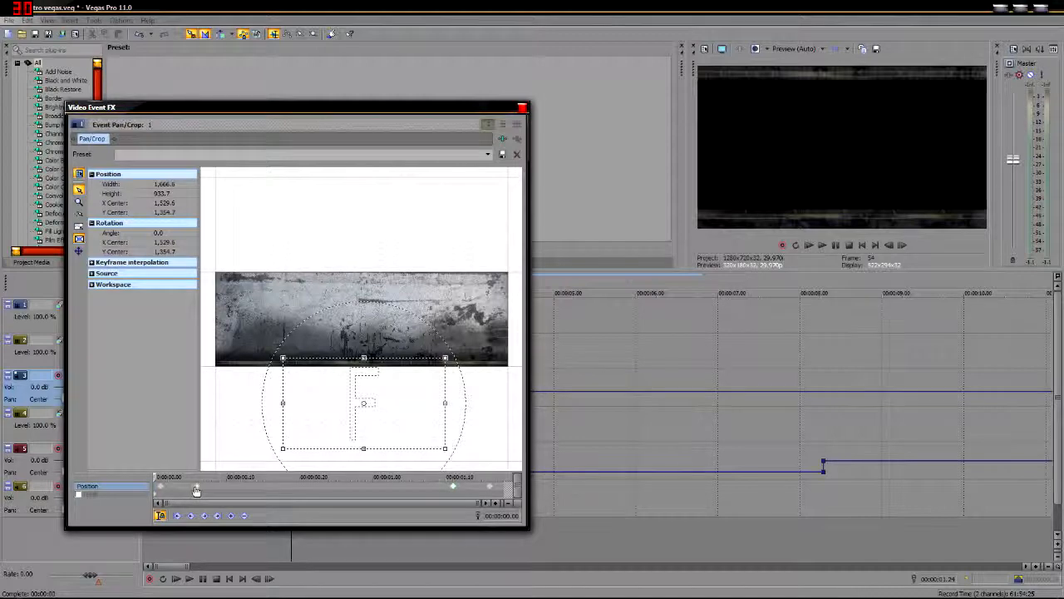
left_click(522, 107)
left_click(340, 353)
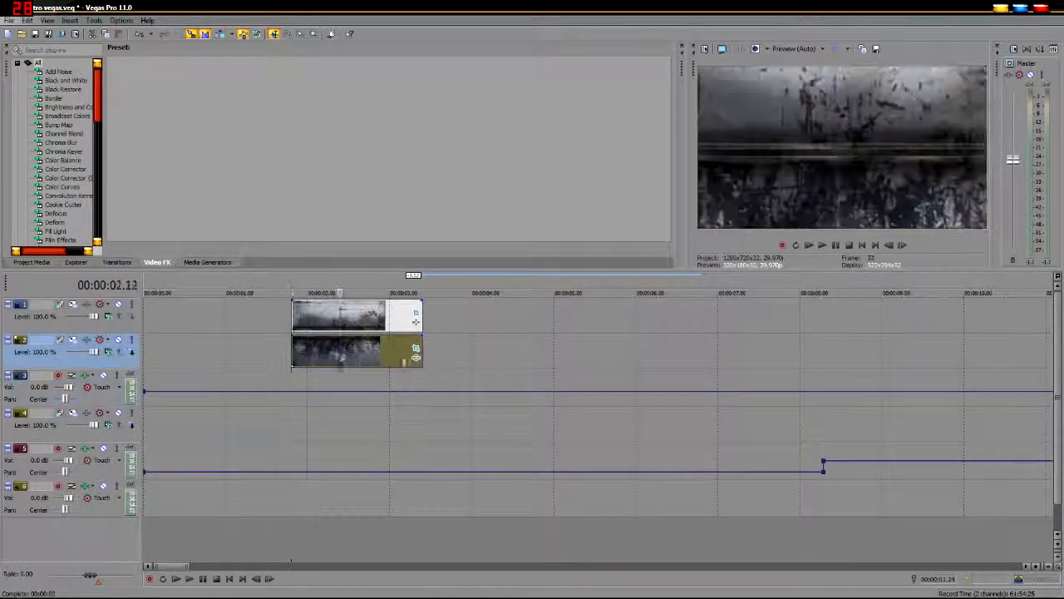
left_click(416, 356)
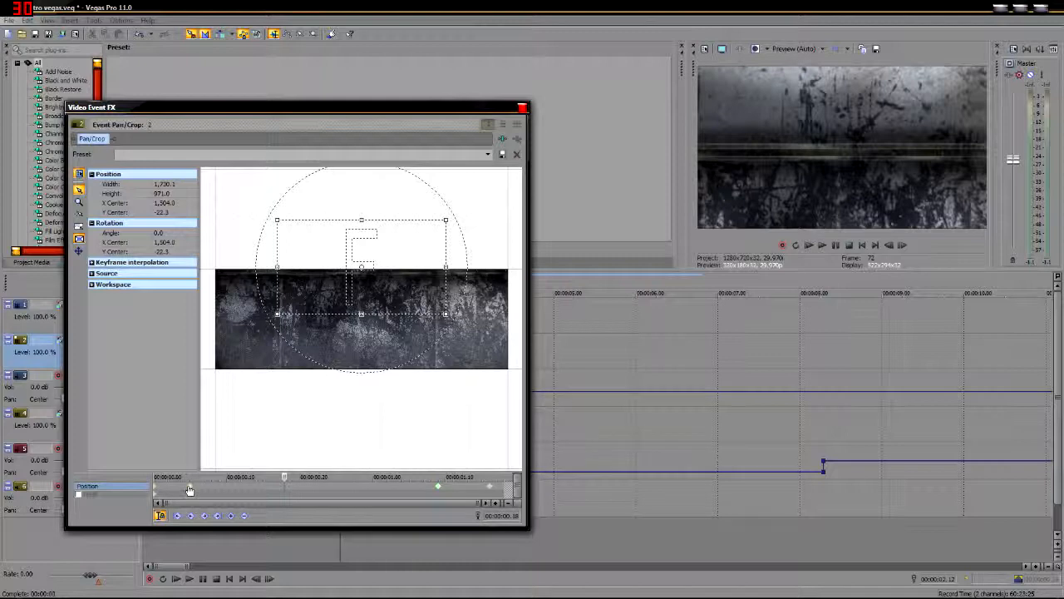
left_click(522, 107)
Step: Replay the clips from their start to check the retimed keyframes
left_click(298, 382)
key("space")
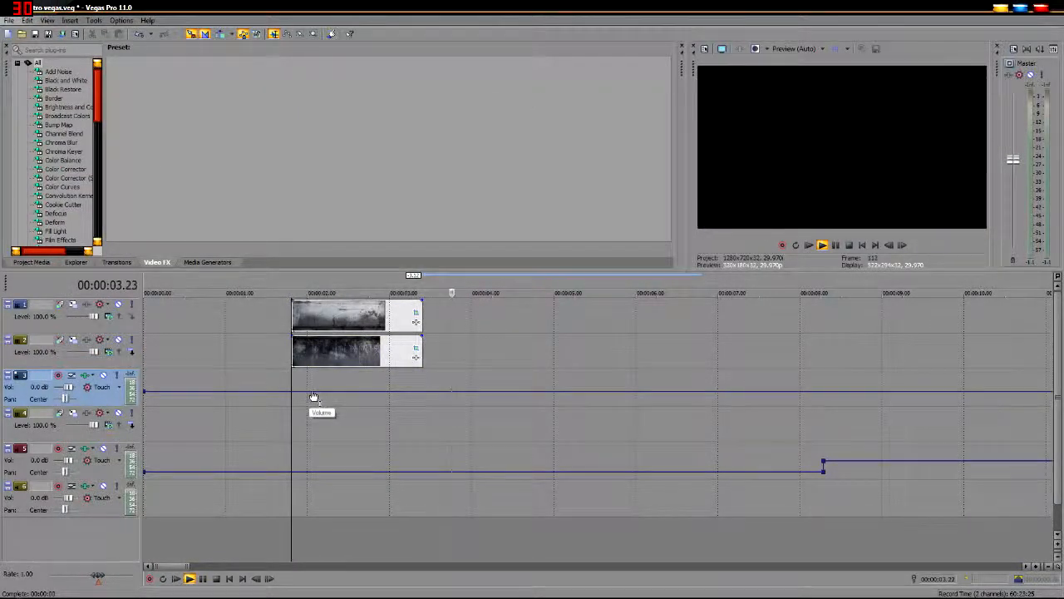
left_click(371, 320)
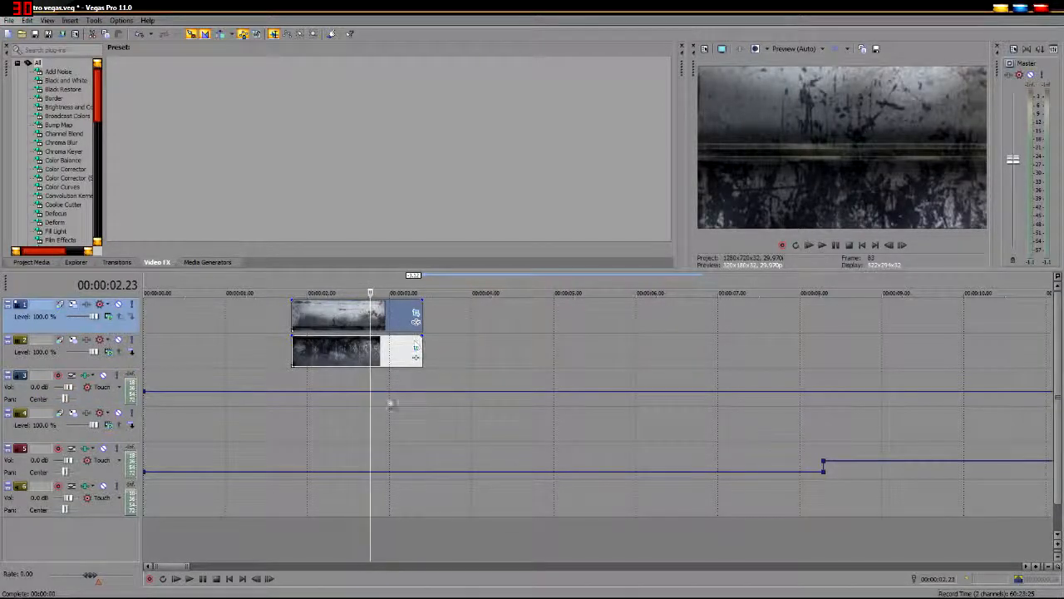
Step: Add image 1 from the Vegas intro folder to track 1 at about 3.19 and trim its end to about 4.17
mouse_move(123, 595)
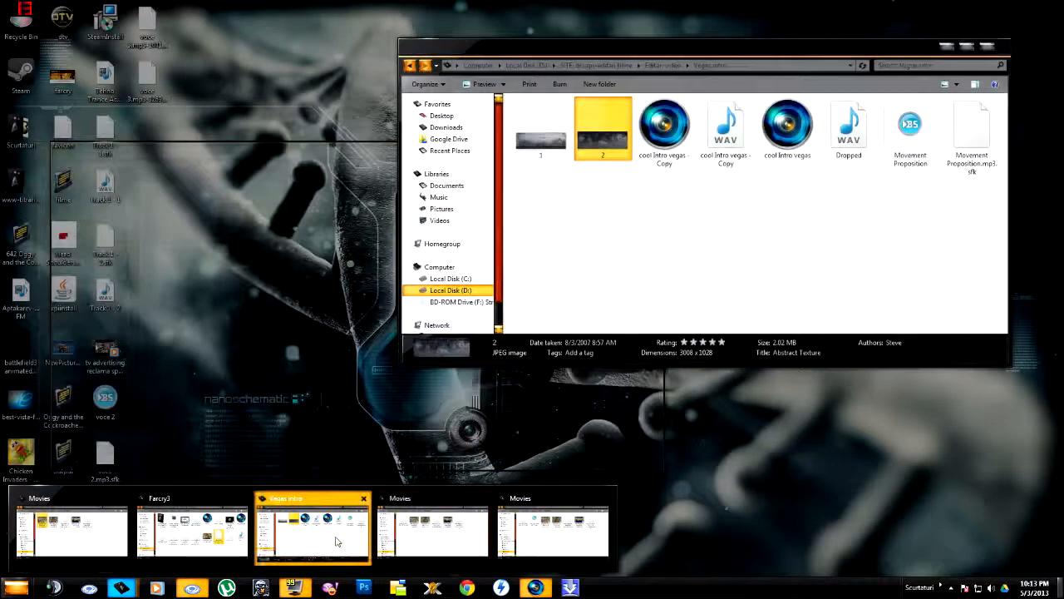
left_click(312, 532)
left_click_drag(598, 48, 742, 104)
left_click(690, 195)
left_click_drag(690, 196, 475, 316)
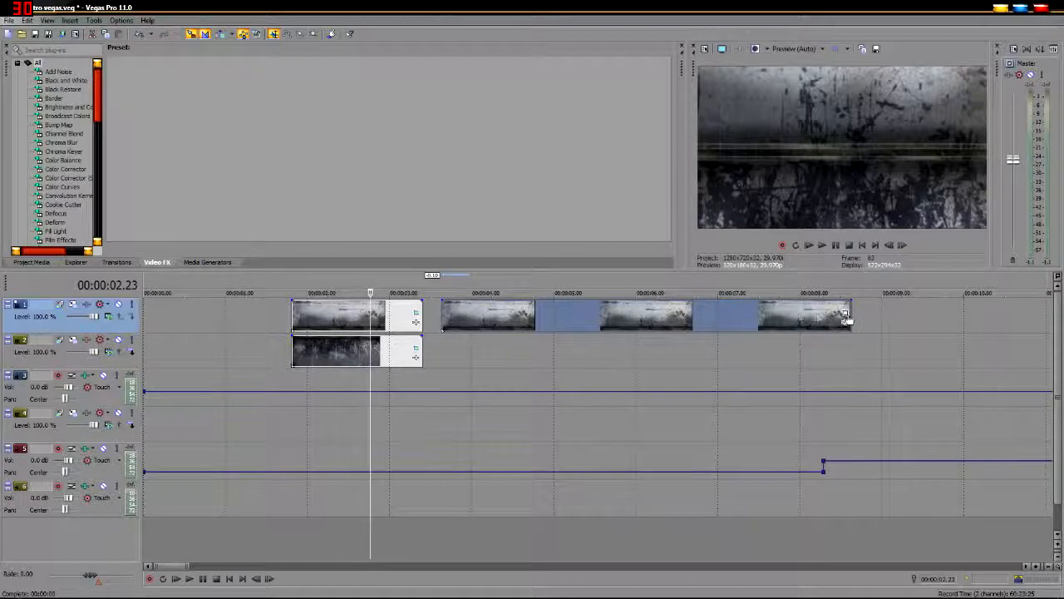
left_click_drag(846, 316, 514, 316)
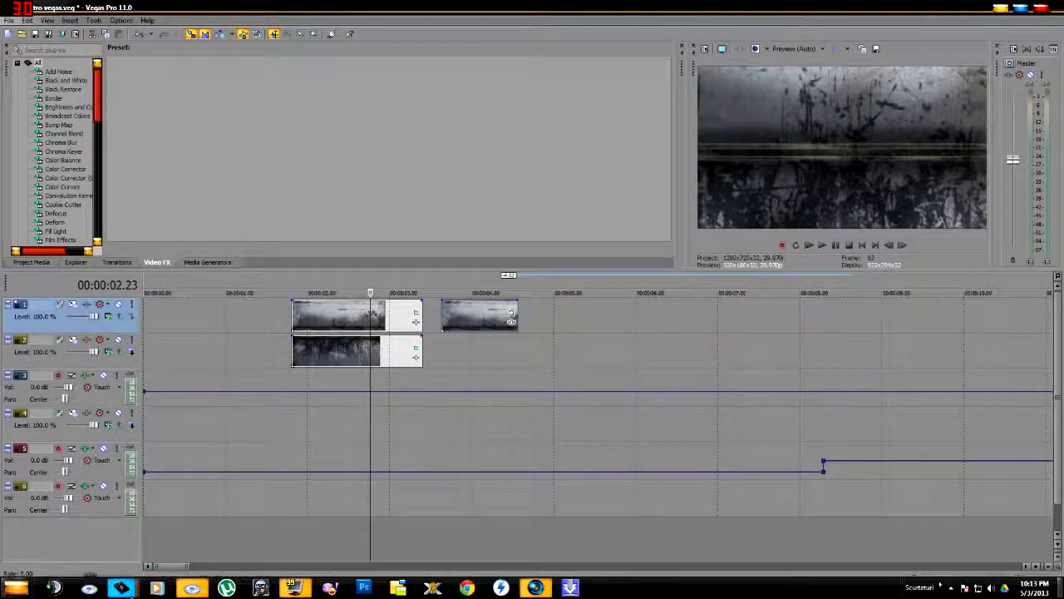
Step: Add image 2 from the Vegas intro folder to track 2 beneath the new image 1 clip and trim it to end at 4.17
mouse_move(125, 589)
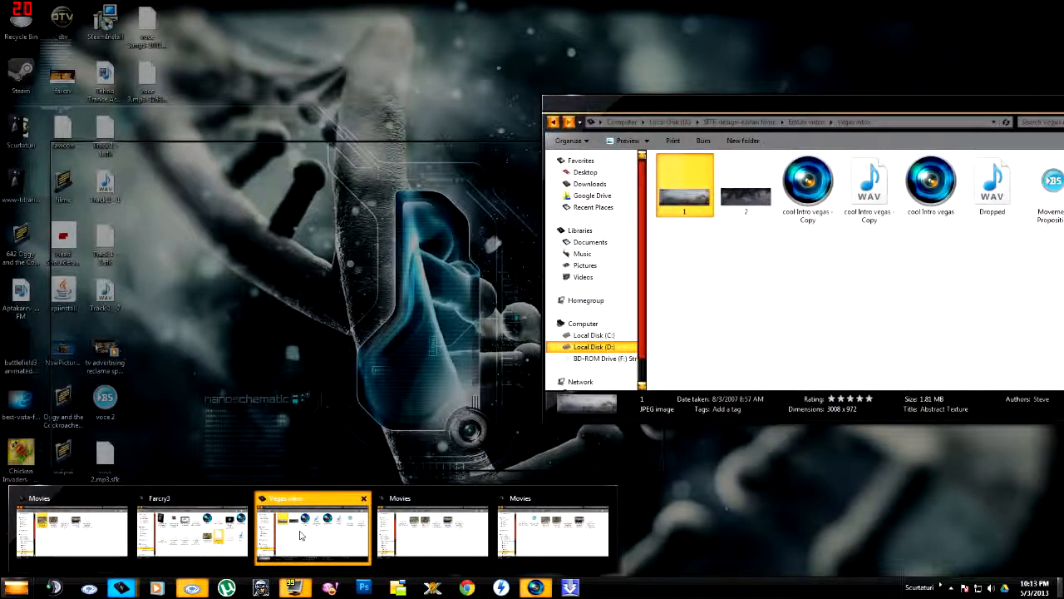
left_click(300, 534)
left_click_drag(746, 187, 453, 366)
left_click(520, 399)
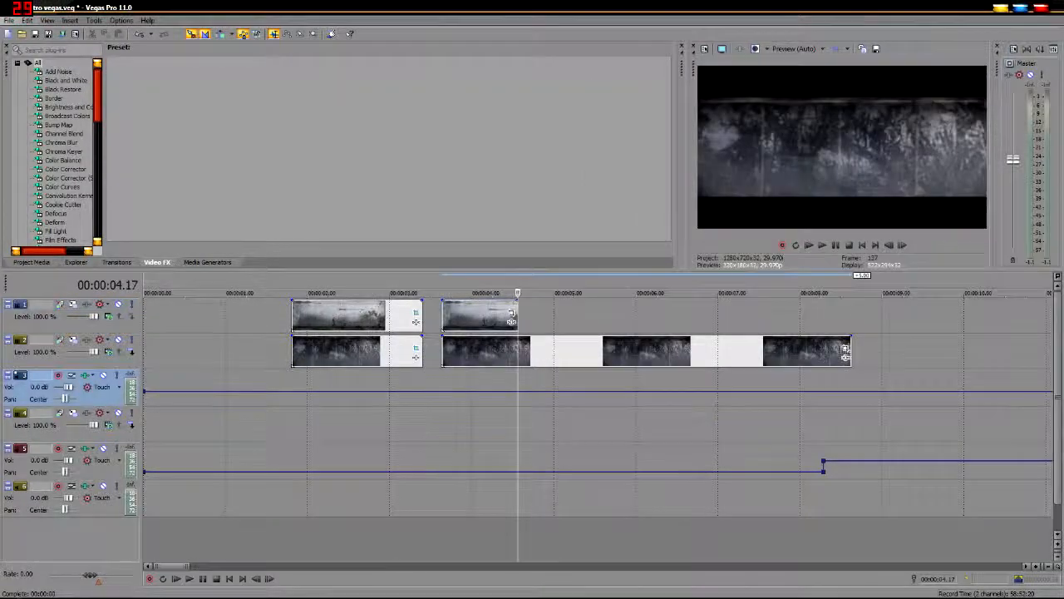
left_click_drag(848, 349, 519, 350)
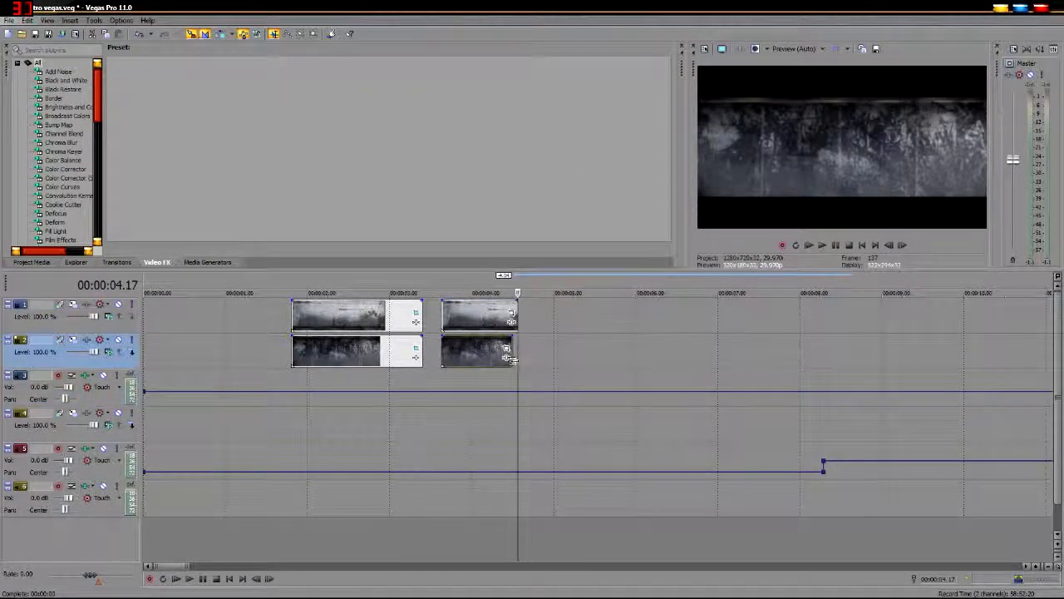
Step: Select both new clips together and move them earlier so they butt against the first pair
left_click(442, 389)
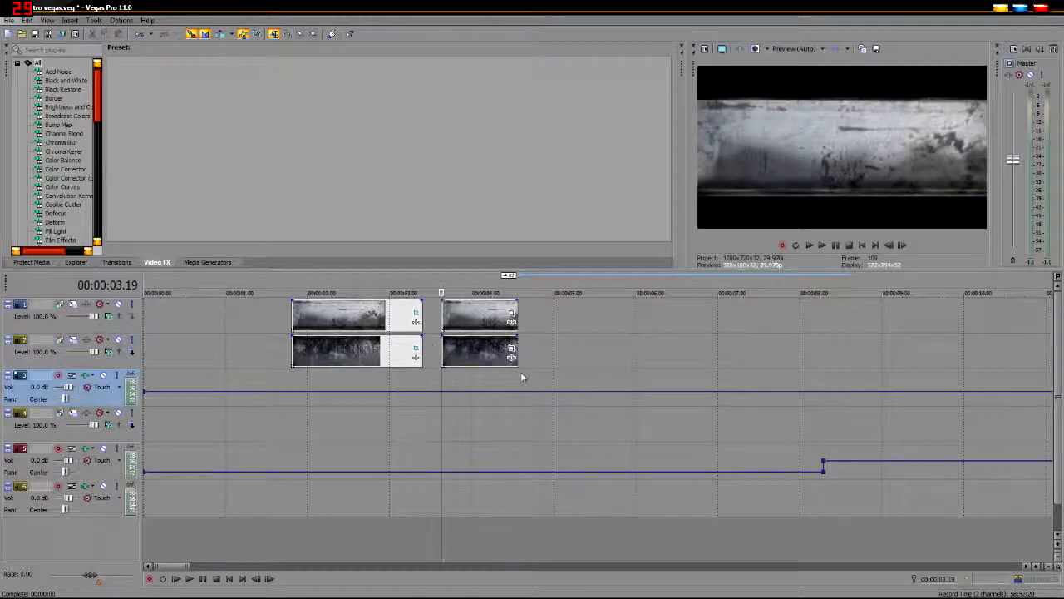
left_click(469, 323)
left_click(482, 352)
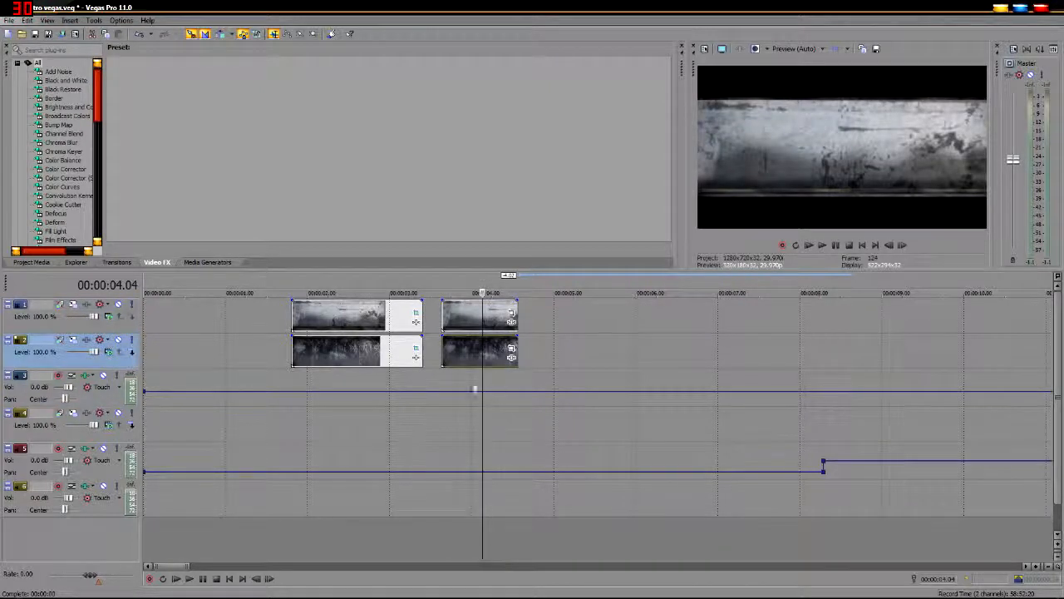
left_click_drag(464, 326, 435, 353)
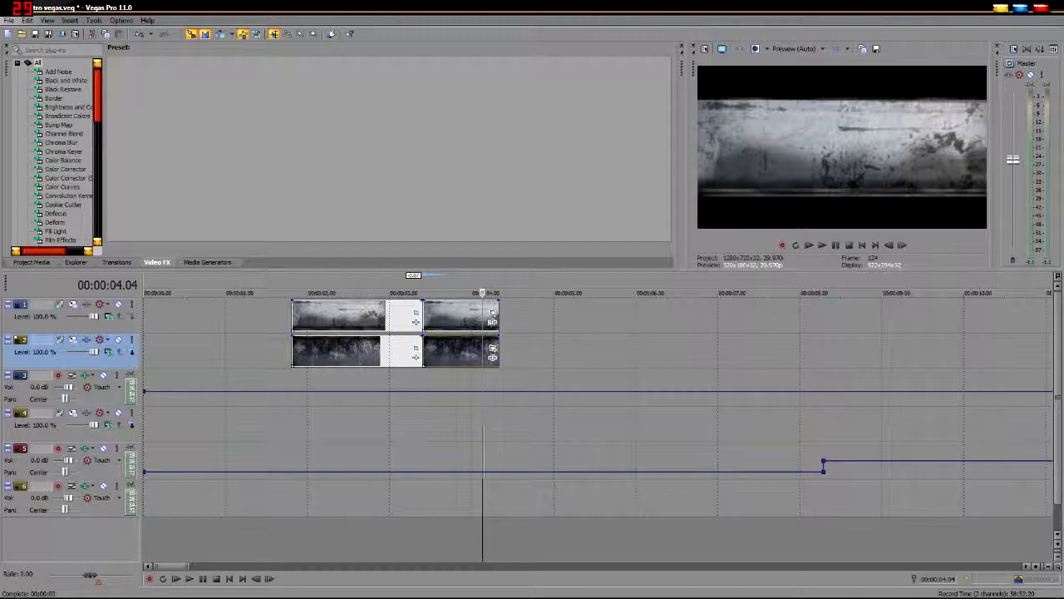
Step: In the second image 1 clip's Pan/Crop, set a 1,627.4 × 915.0 frame centred at X 1,452.7, Y 1,290.4, and delete the default opening keyframe
left_click(492, 313)
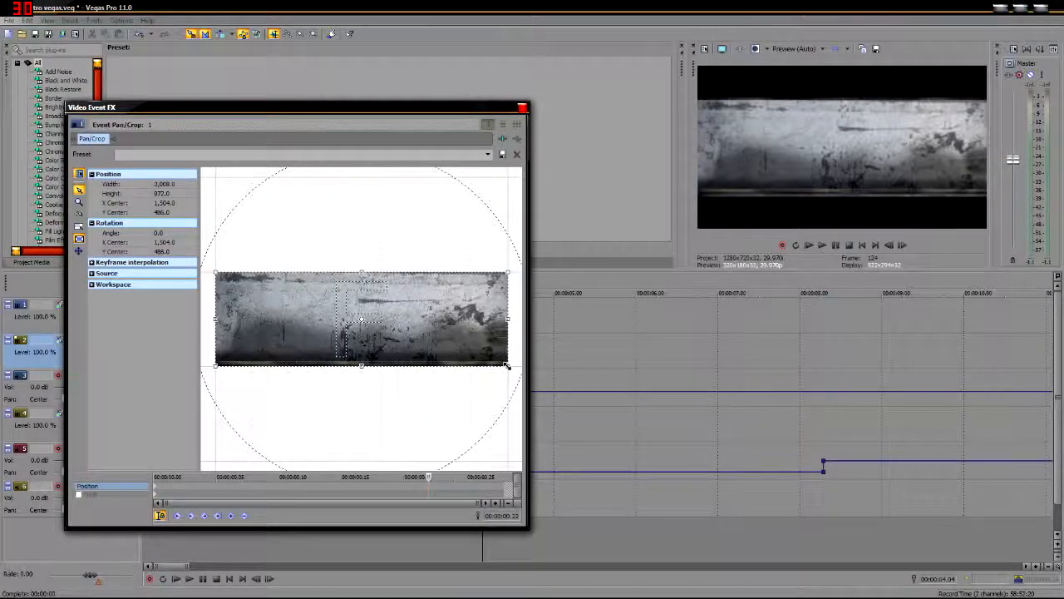
left_click_drag(507, 365, 397, 425)
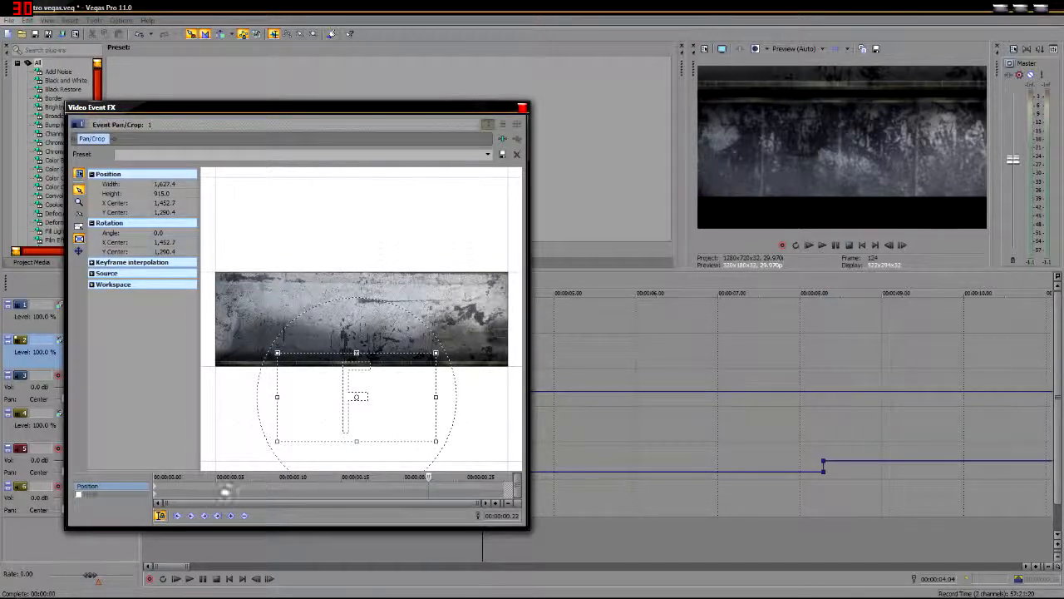
left_click(158, 492)
right_click(157, 491)
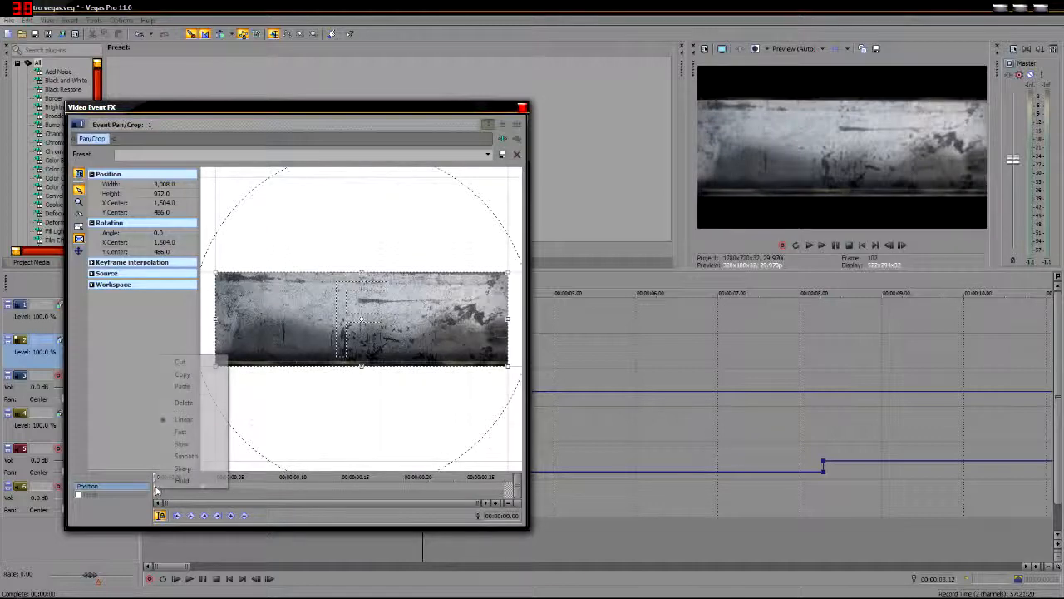
left_click(201, 404)
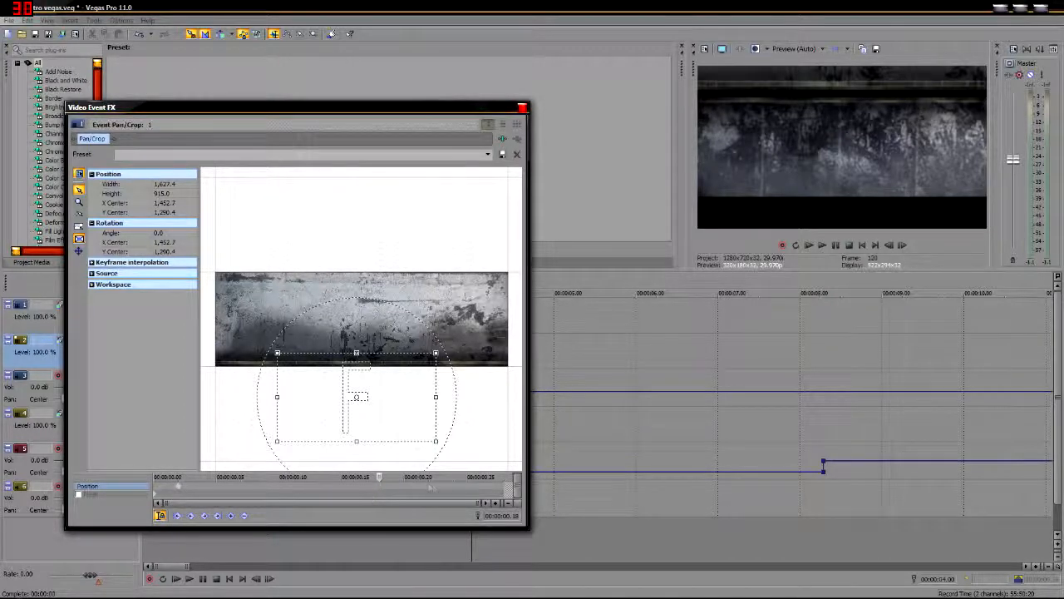
Step: Add a matching closing keyframe at 0.27, and rotate the 0.02 keyframe's frame to -5.0° centred at X 1,469.8, Y 1,260.4
left_click(441, 478)
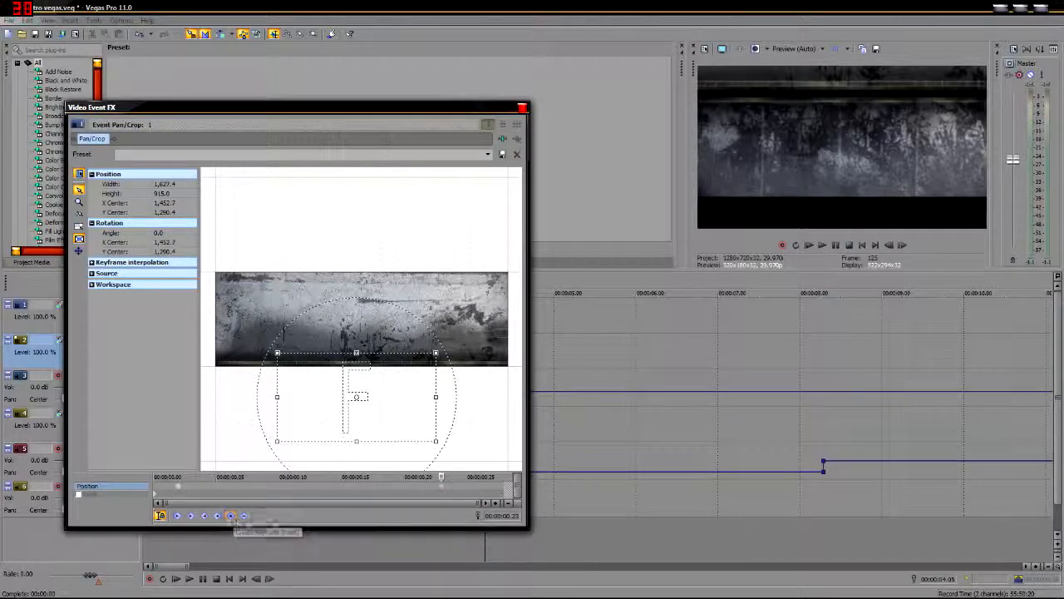
left_click(496, 491)
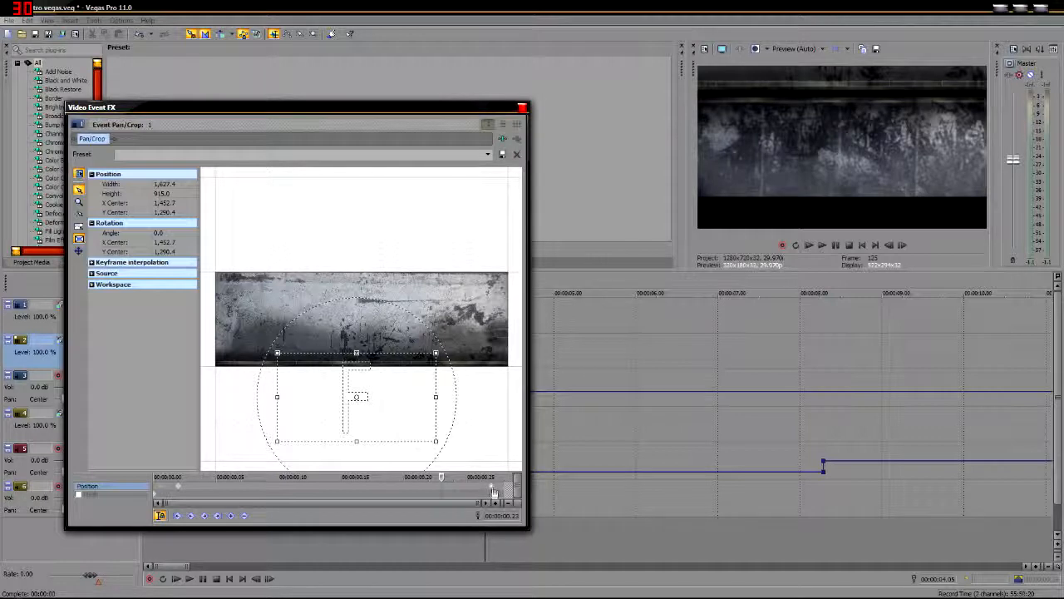
left_click(180, 488)
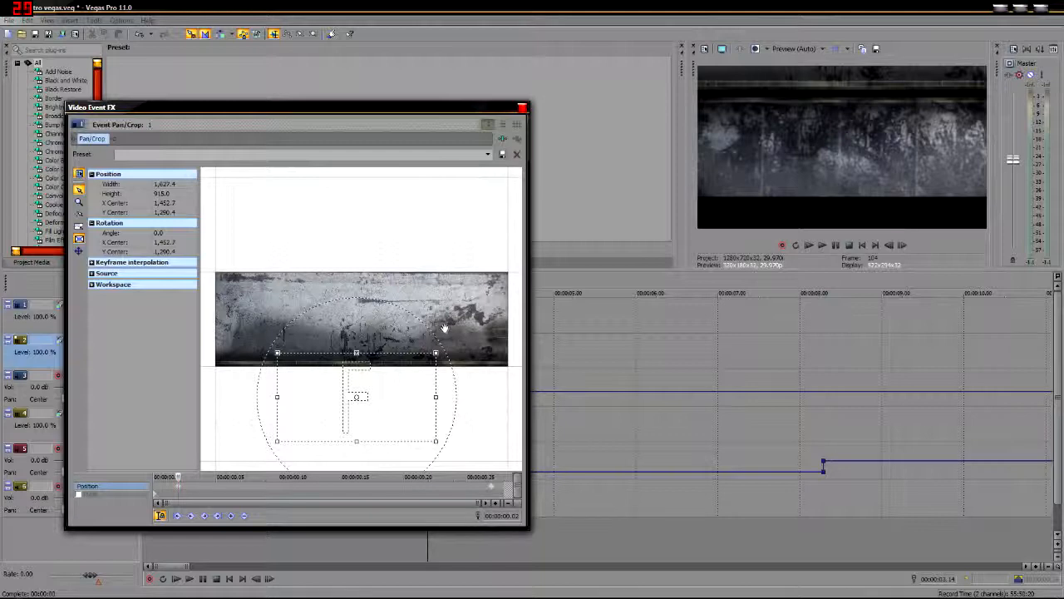
left_click_drag(434, 335, 434, 322)
left_click_drag(396, 382, 399, 379)
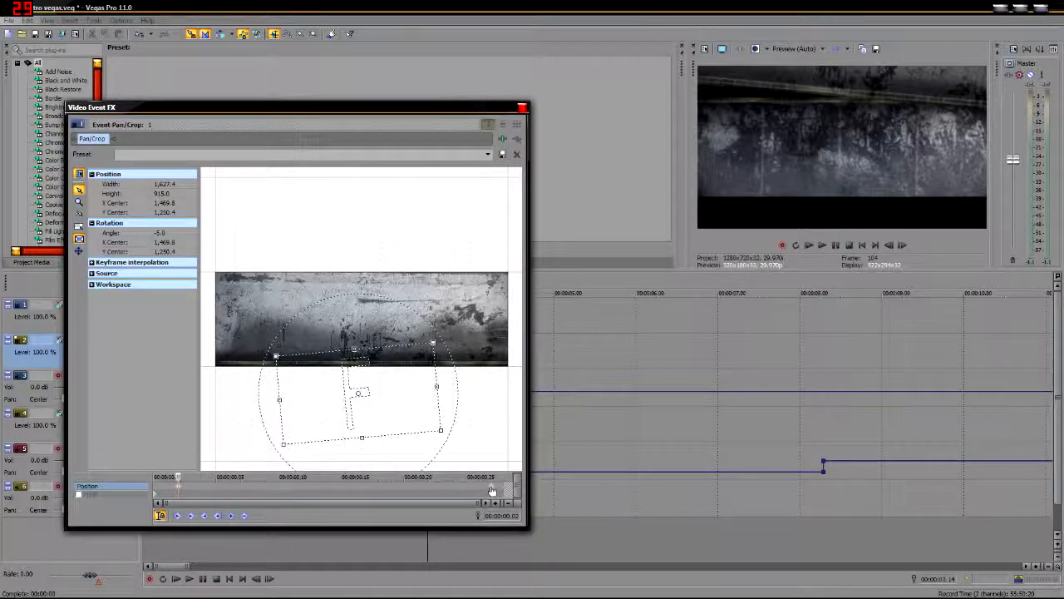
left_click(492, 489)
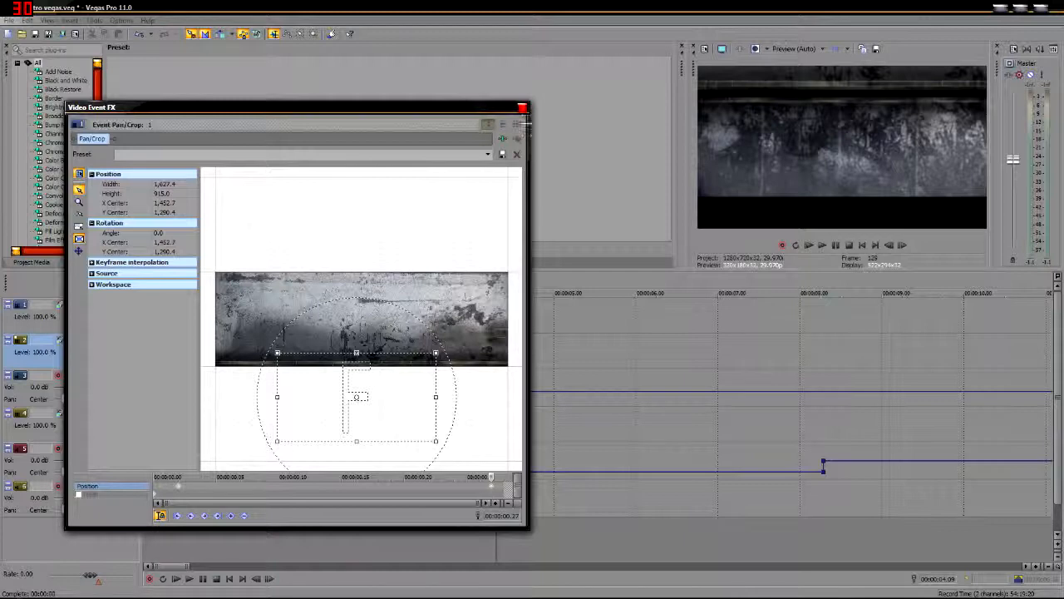
left_click(521, 108)
Step: In the second image 2 clip's Pan/Crop, set a keyframe at 0.12 with a frame 1,661.7 wide centred at X 1,509.7, Y -330.3
left_click(423, 358)
left_click(463, 356)
left_click(492, 358)
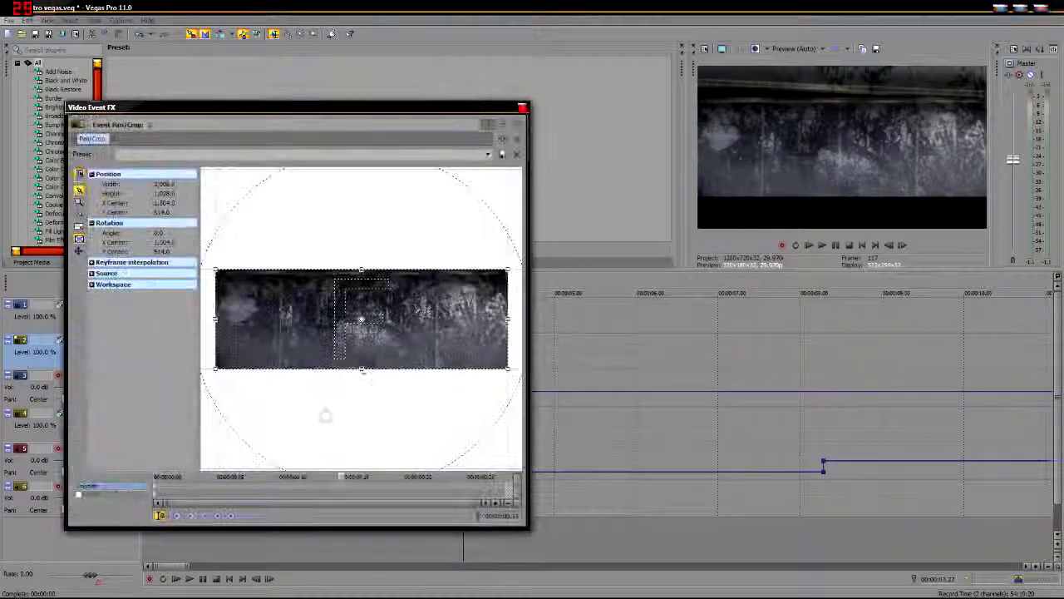
left_click(319, 489)
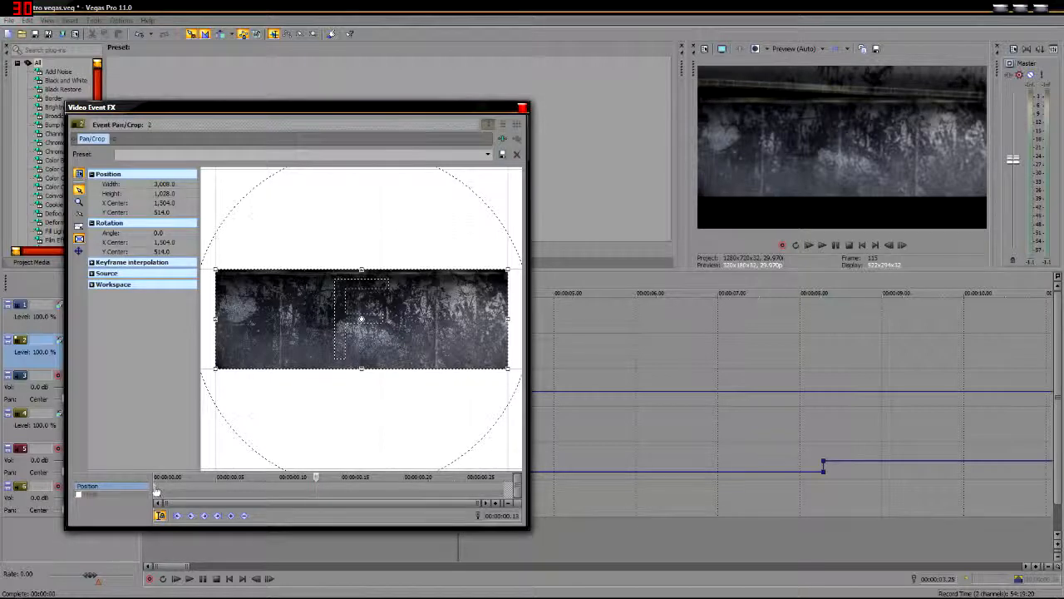
left_click(305, 489)
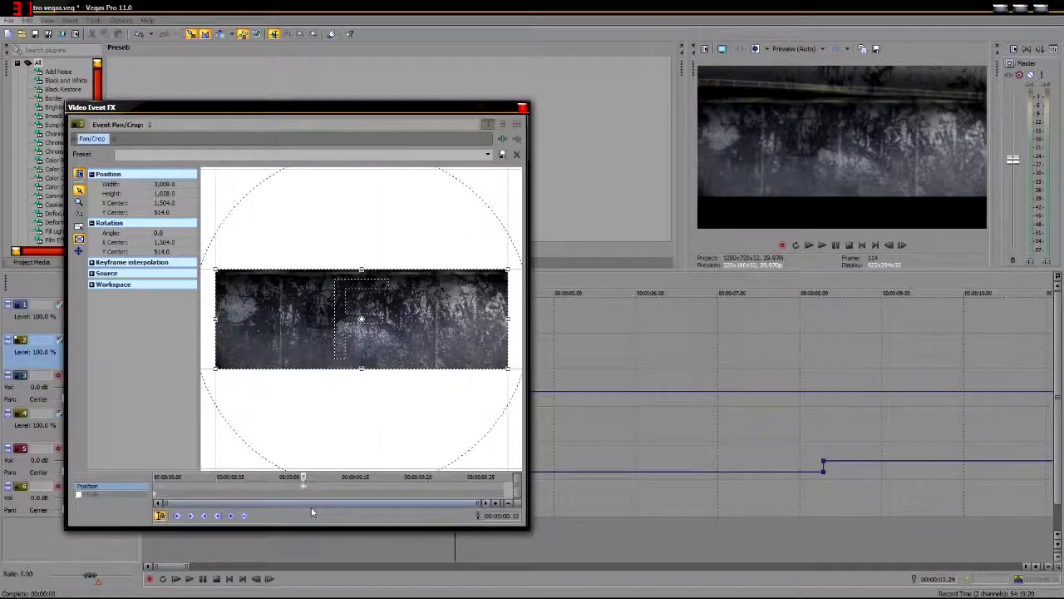
left_click_drag(503, 367, 445, 375)
left_click_drag(411, 326, 412, 243)
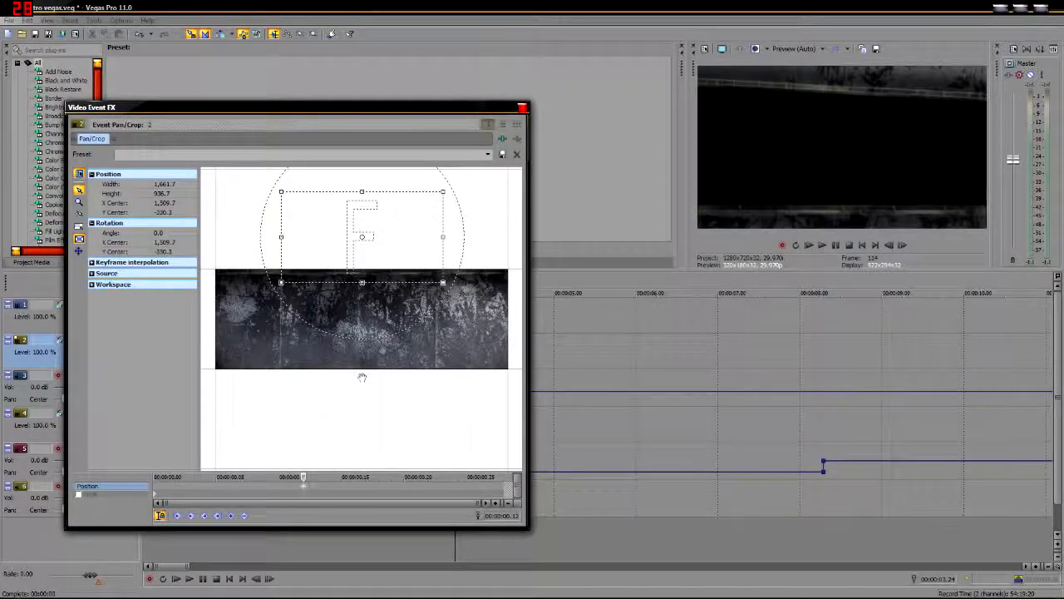
Step: Rotate that frame to -4.3°, place its keyframe at 0.02, and add a closing keyframe at 0.26 rotated to 0.3°
mouse_move(460, 211)
left_mouse_down()
mouse_move(458, 199)
mouse_move(451, 205)
left_mouse_up()
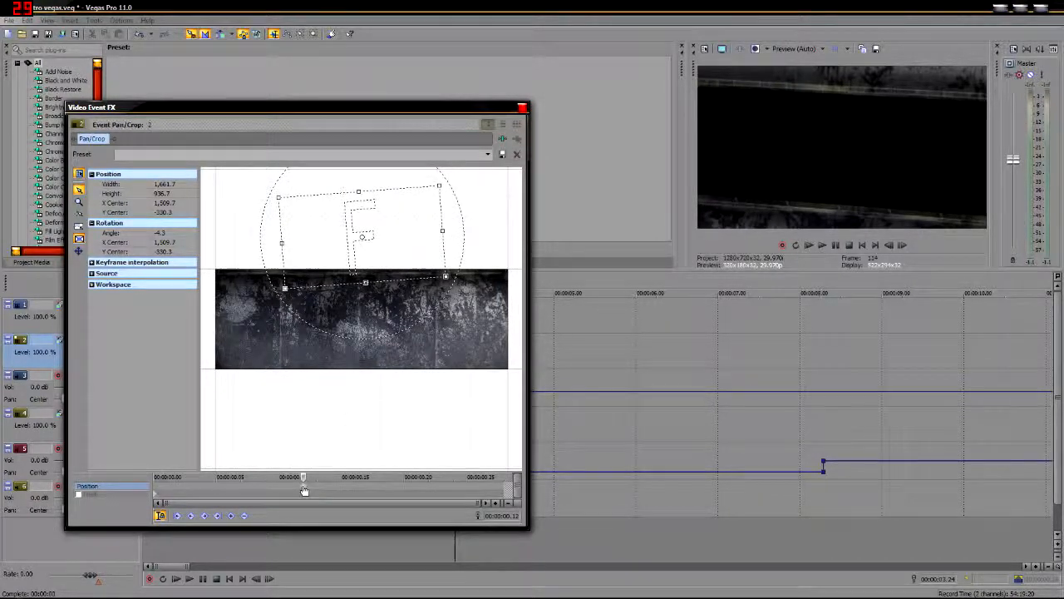
left_click(167, 491)
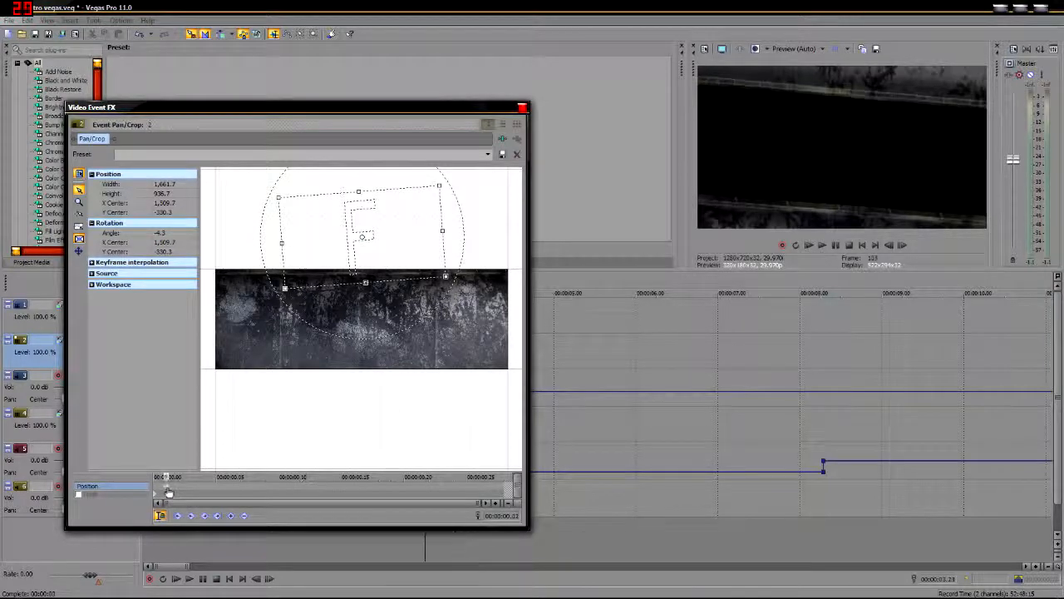
left_click(480, 492)
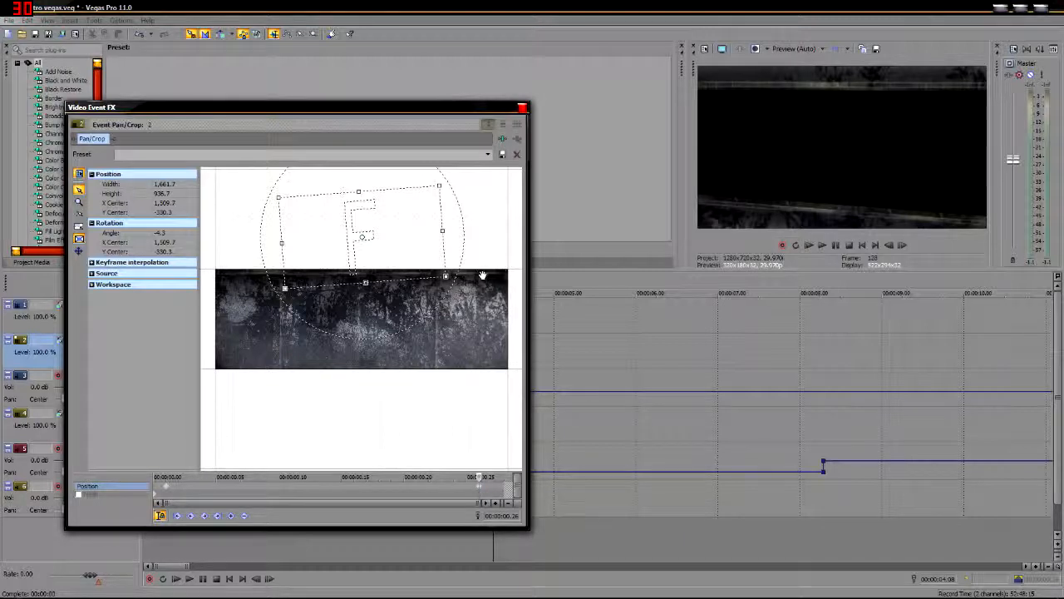
left_click_drag(453, 280, 448, 285)
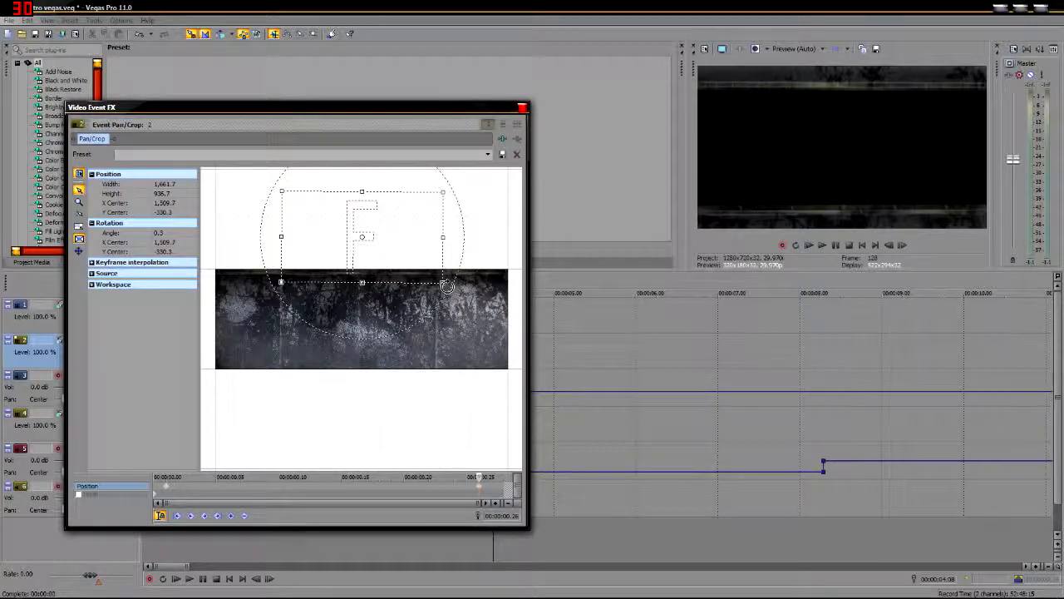
left_click(522, 107)
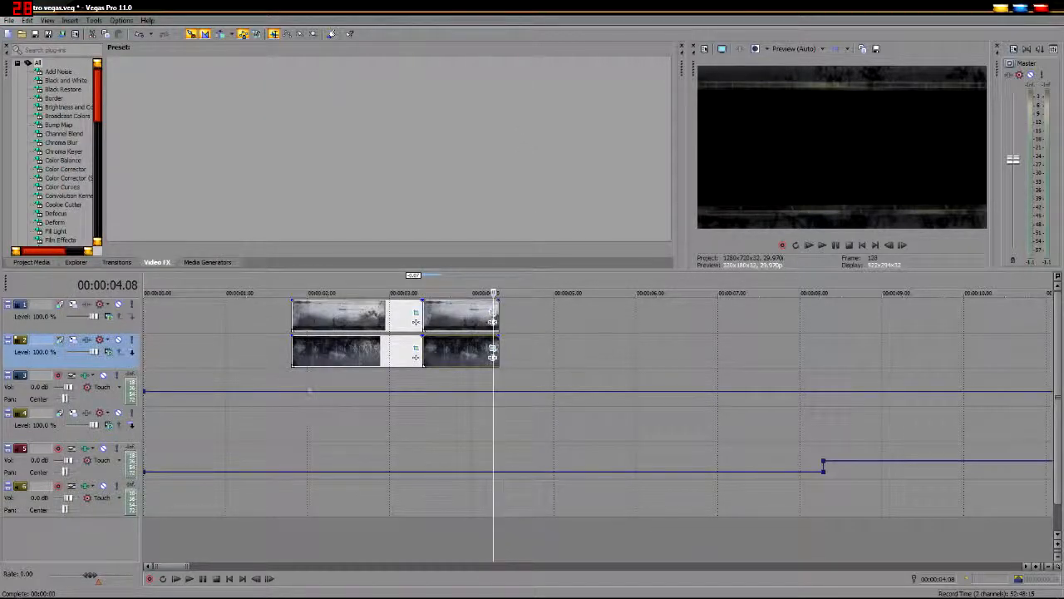
Step: Play back the second clip pair from its start to review the tilted movement
left_click(423, 378)
key("space")
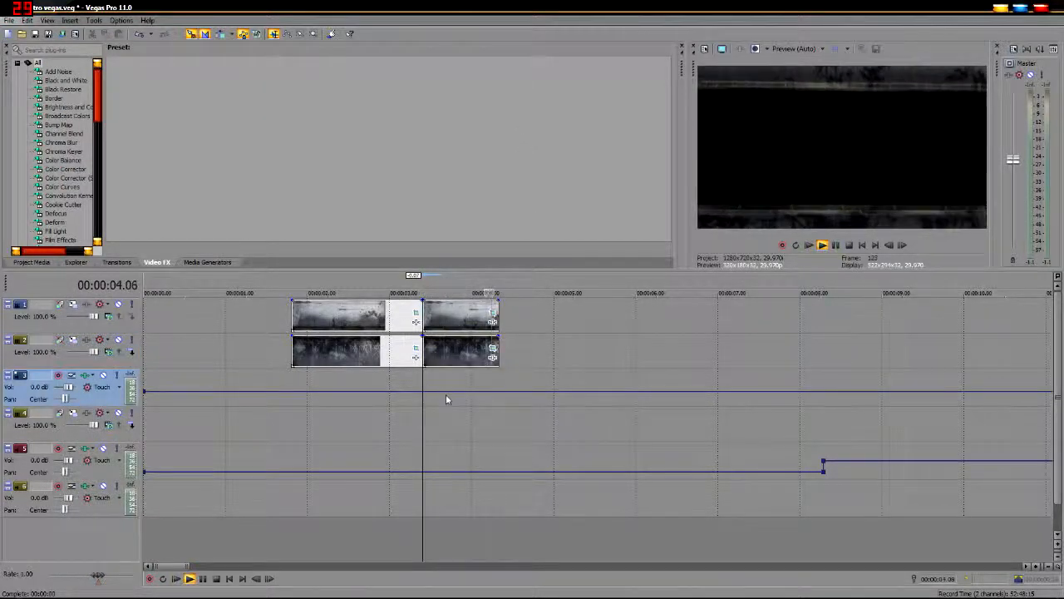
key("space")
key("space")
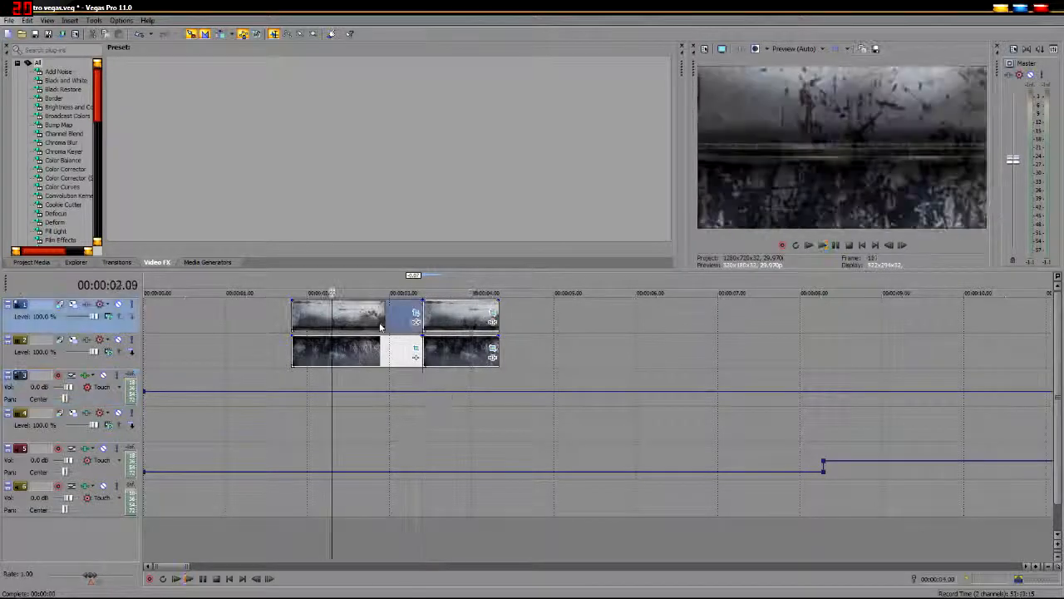
Step: Copy the first image 1 clip and paste it on track 1 at 4.10, directly after the second image 1 clip
right_click(374, 321)
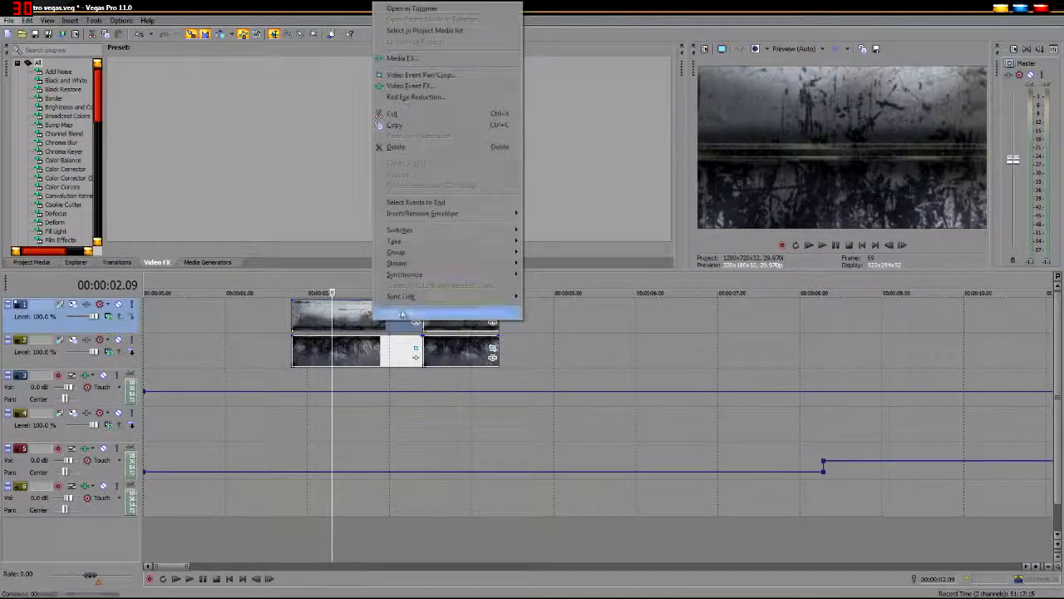
left_click(399, 125)
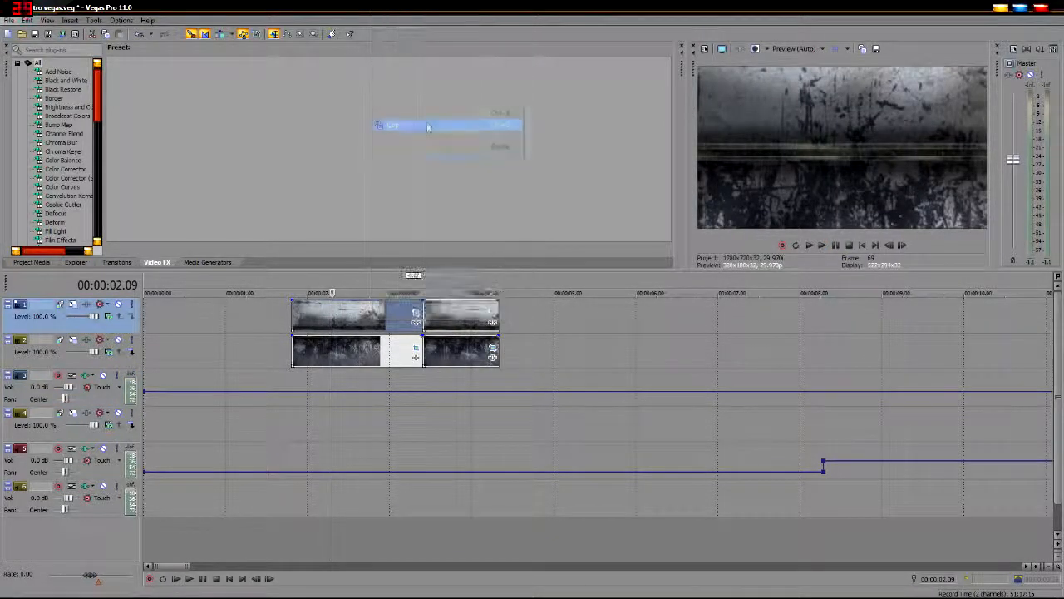
left_click(501, 320)
right_click(520, 320)
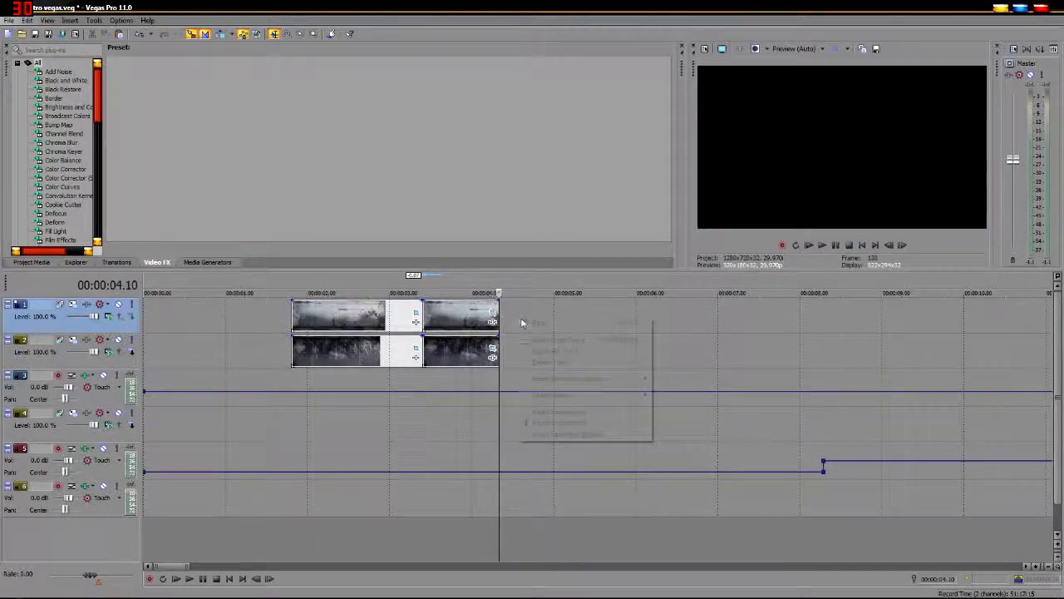
left_click(578, 328)
Step: Copy the first image 2 clip and paste it on track 2 directly after the second image 2 clip
left_click(384, 353)
right_click(385, 353)
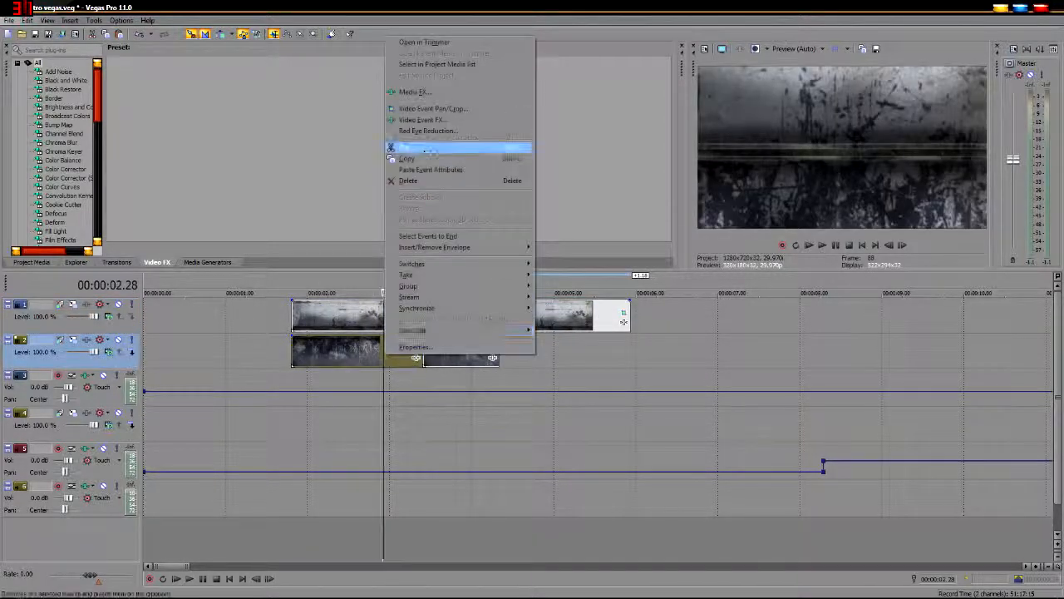
left_click(408, 158)
left_click(496, 347)
right_click(499, 348)
left_click(535, 352)
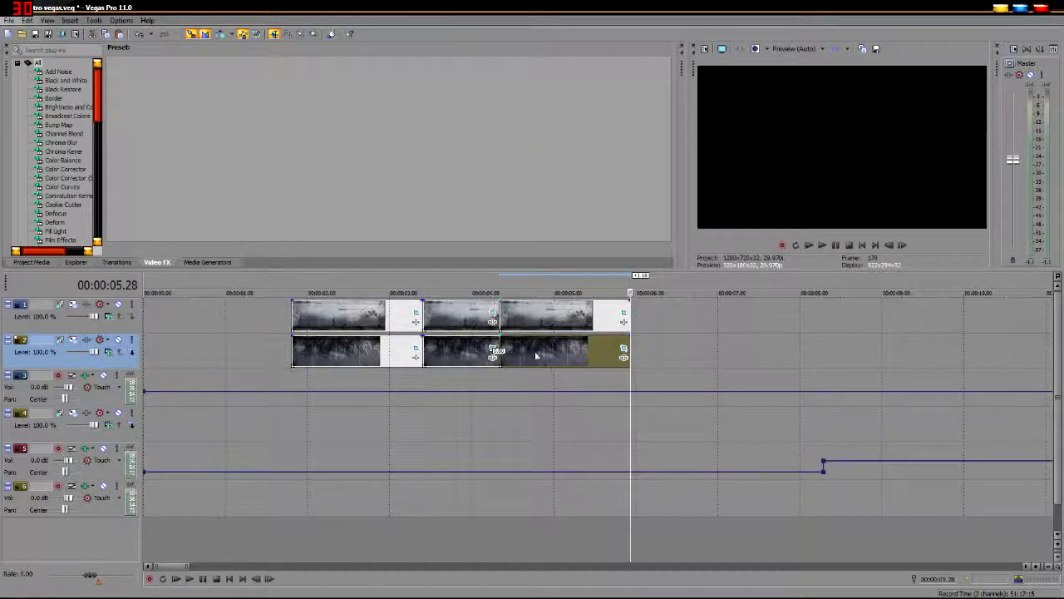
Step: Play back the pasted third pair from shortly before its start at 4.02
left_click(545, 316)
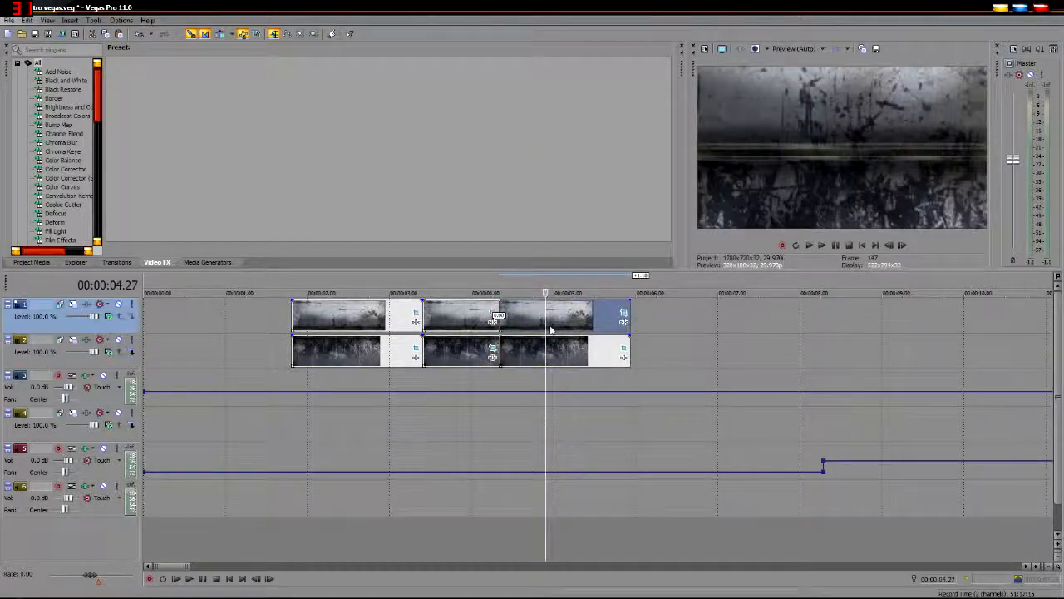
left_click(500, 385)
key("space")
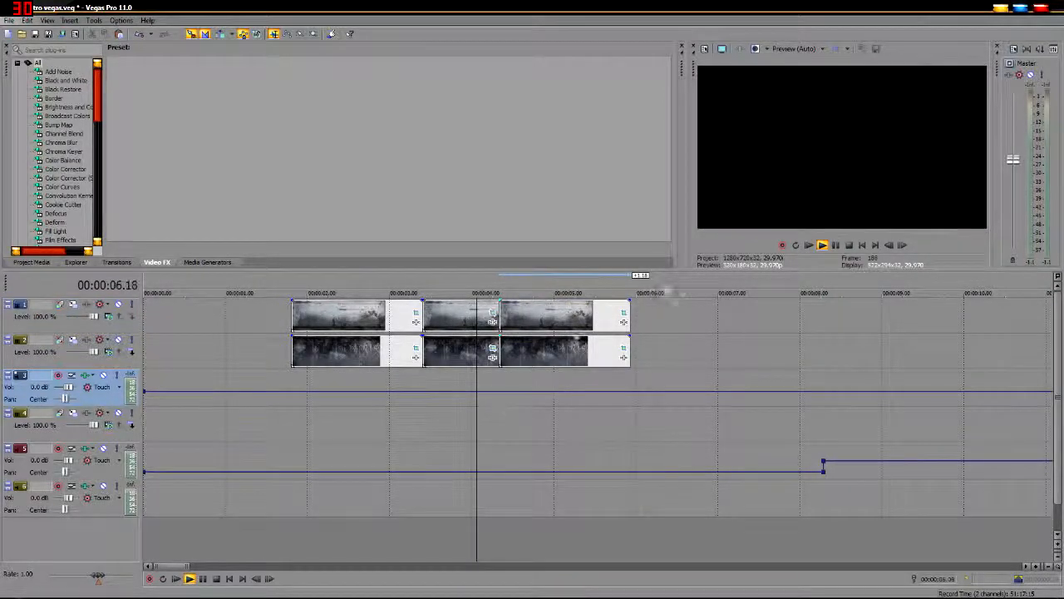
key("space")
Step: In the third image 1 clip's Pan/Crop, move the last two keyframes earlier to about 0.25 and 1.00, and trim the clip to end at 5.08
left_click_drag(561, 317, 580, 316)
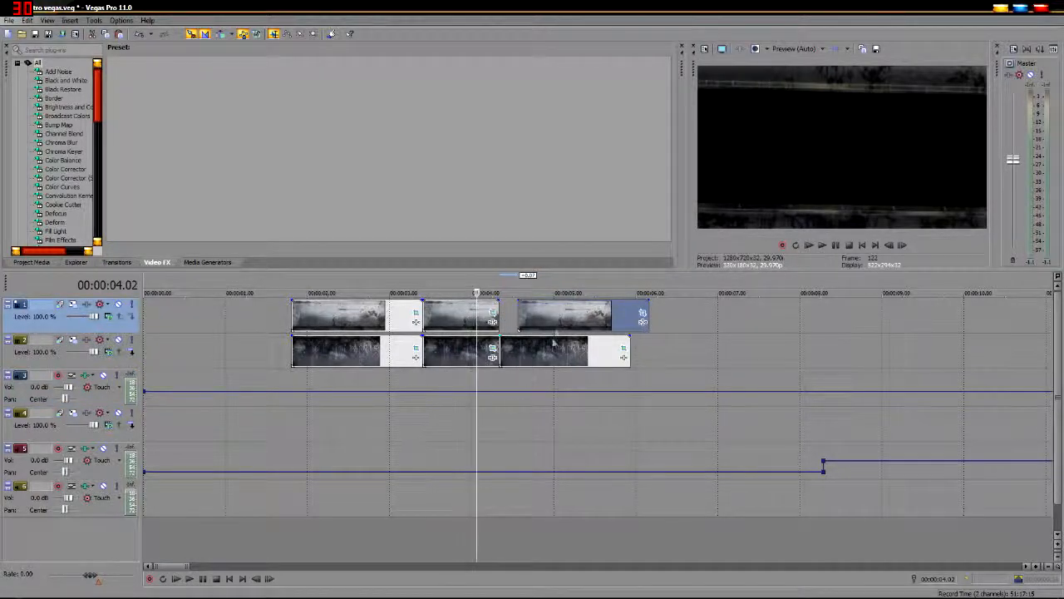
left_click_drag(558, 319, 540, 320)
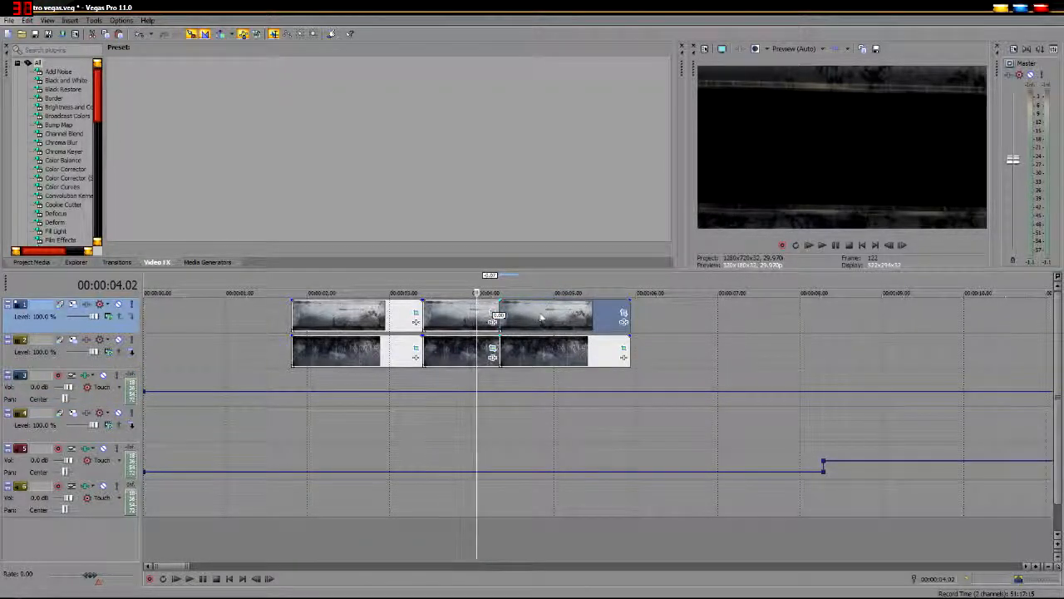
left_click(576, 317)
left_click(623, 319)
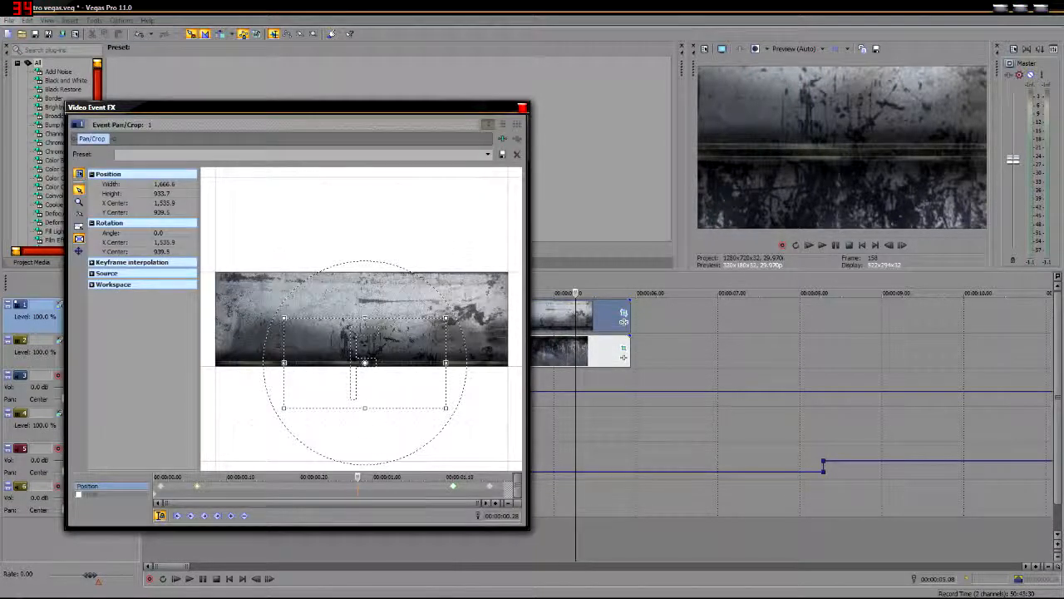
left_click_drag(453, 487, 336, 487)
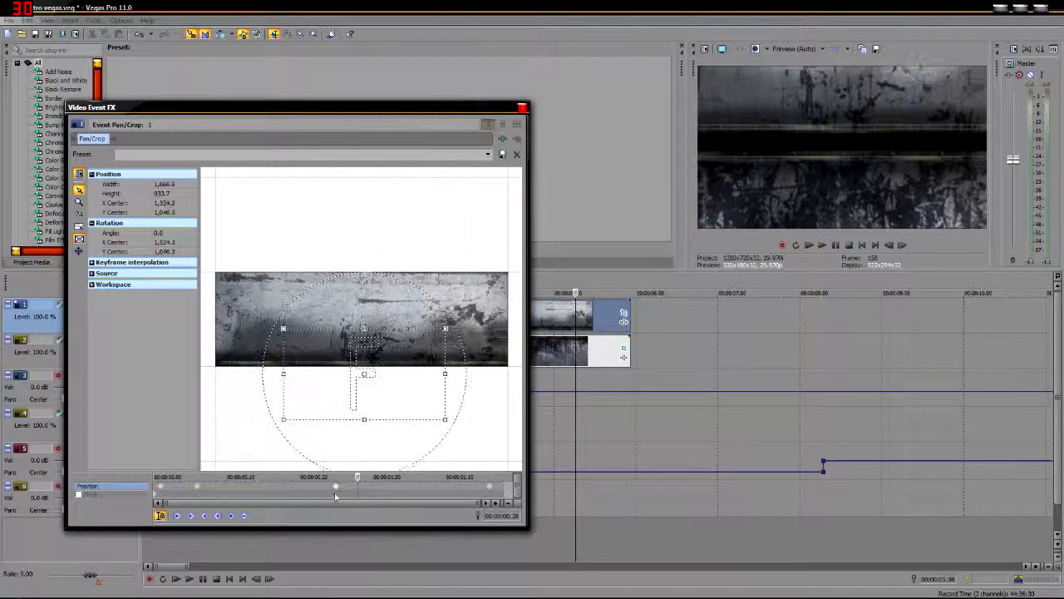
left_click_drag(489, 487, 373, 488)
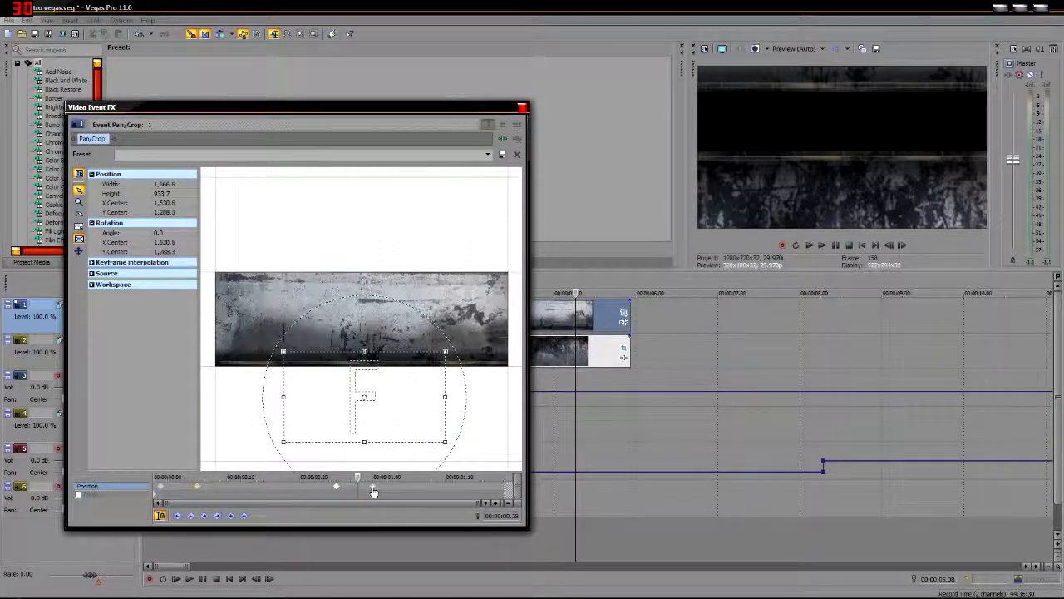
left_click(523, 108)
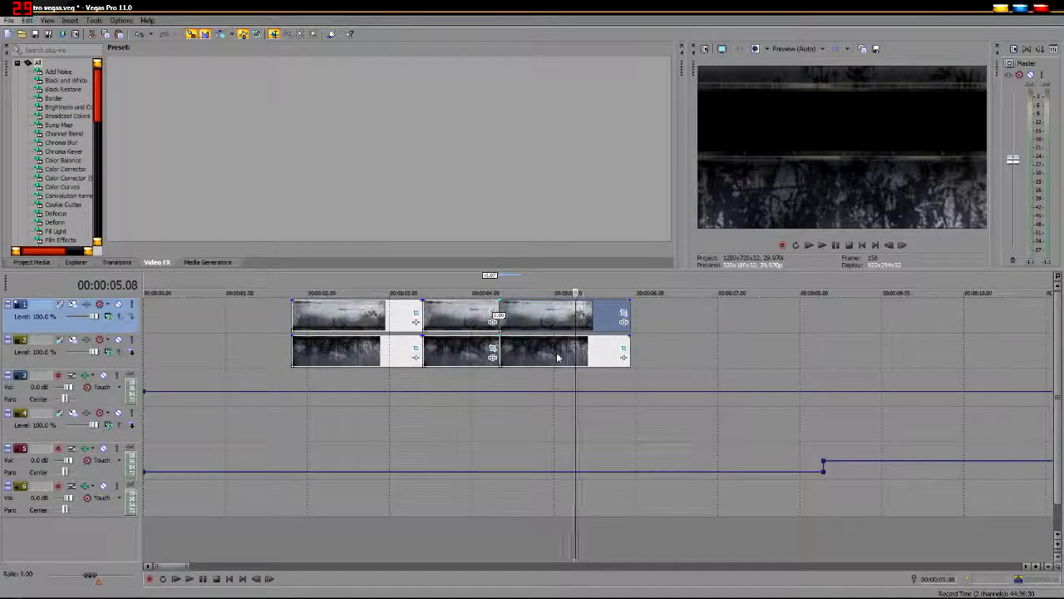
left_click_drag(630, 323, 582, 324)
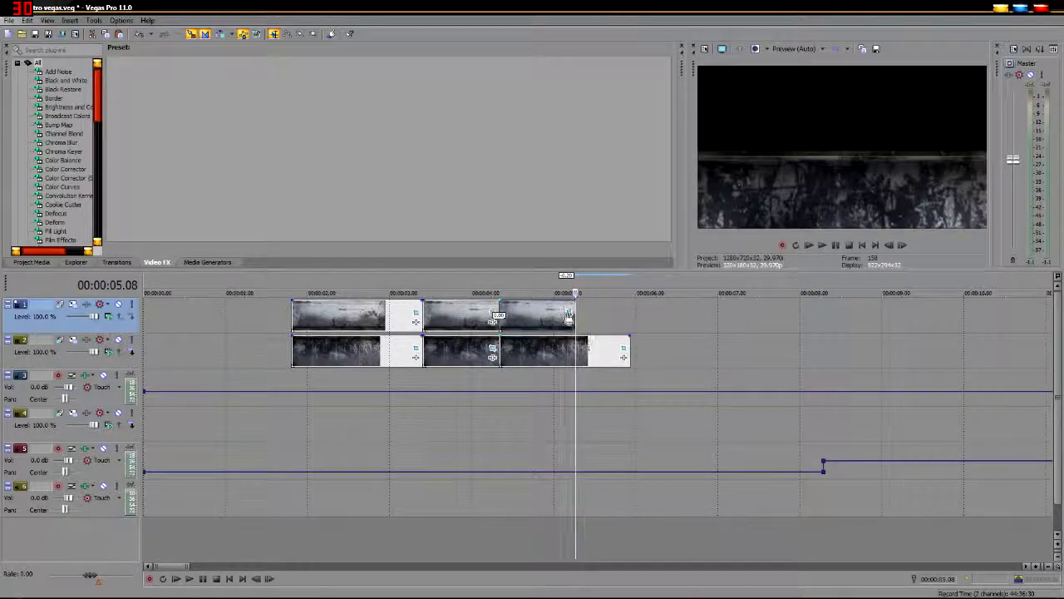
Step: In the trimmed image 1 clip's Pan/Crop, add a position keyframe at 0.27 between the last two keyframes
left_click(565, 313)
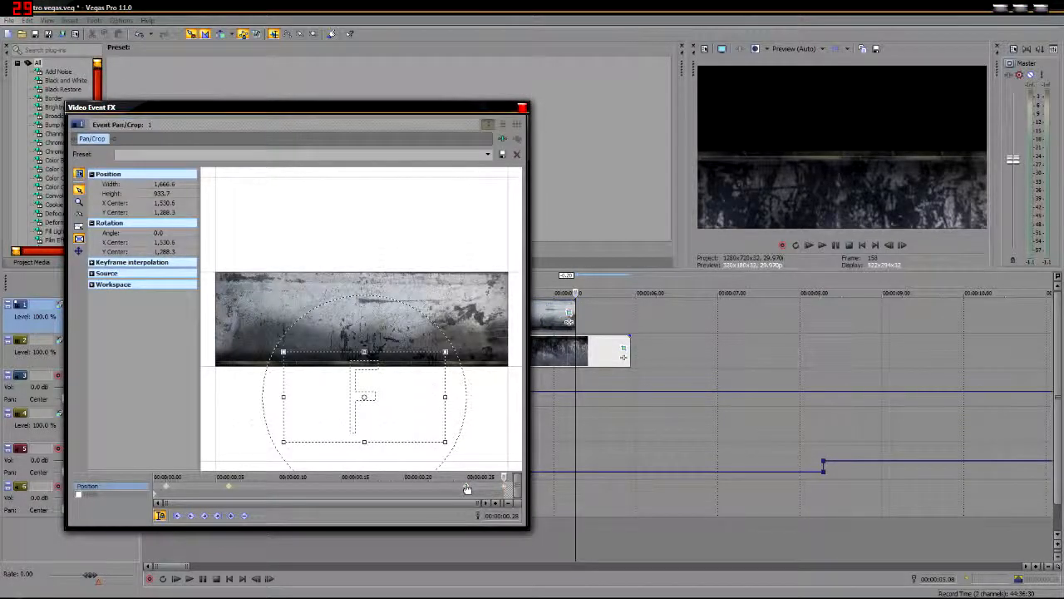
left_click(467, 487)
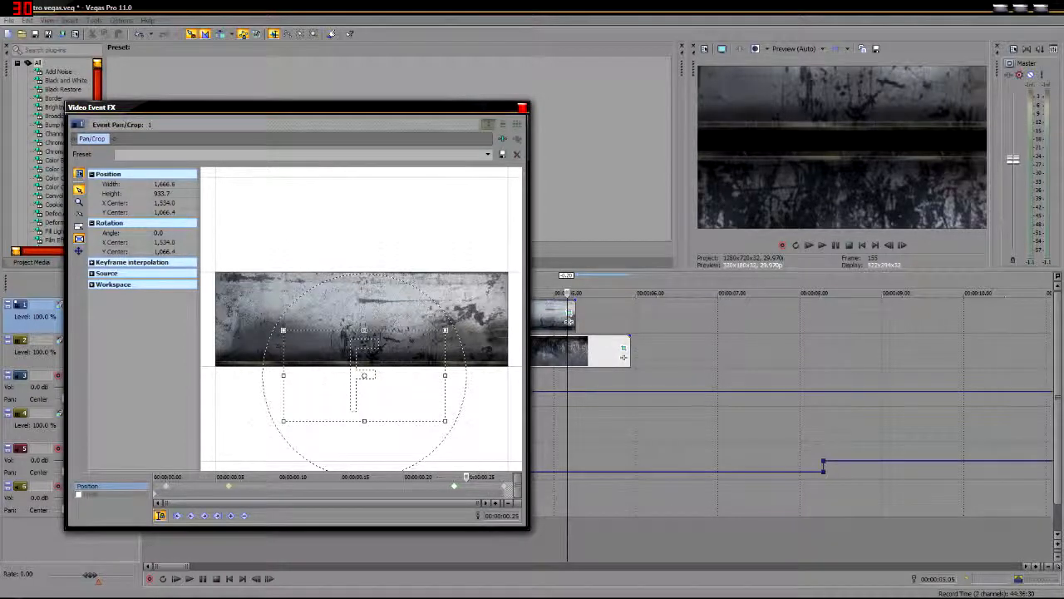
left_click(504, 491)
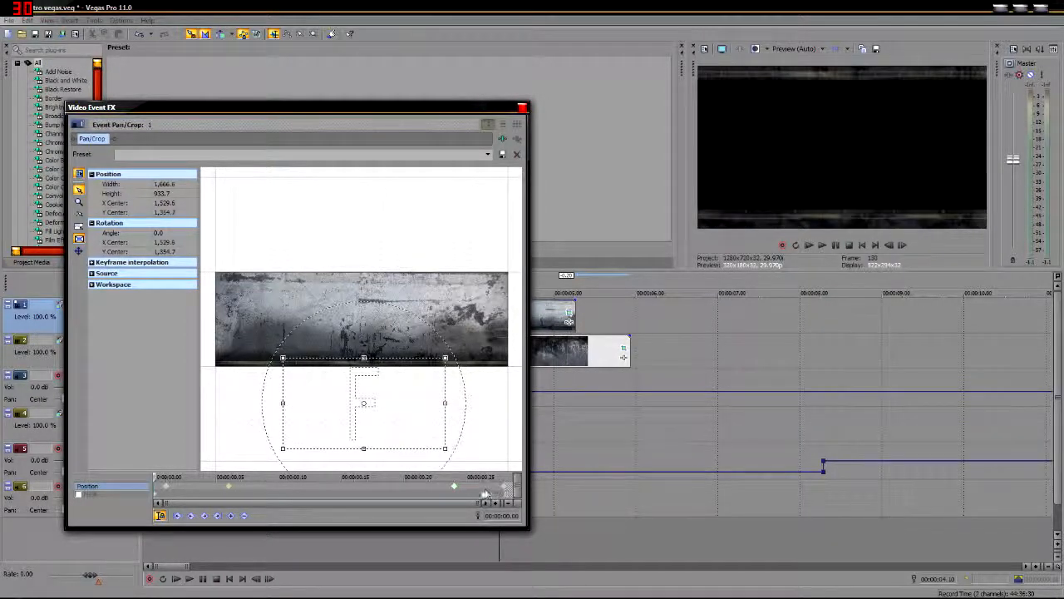
left_click(491, 491)
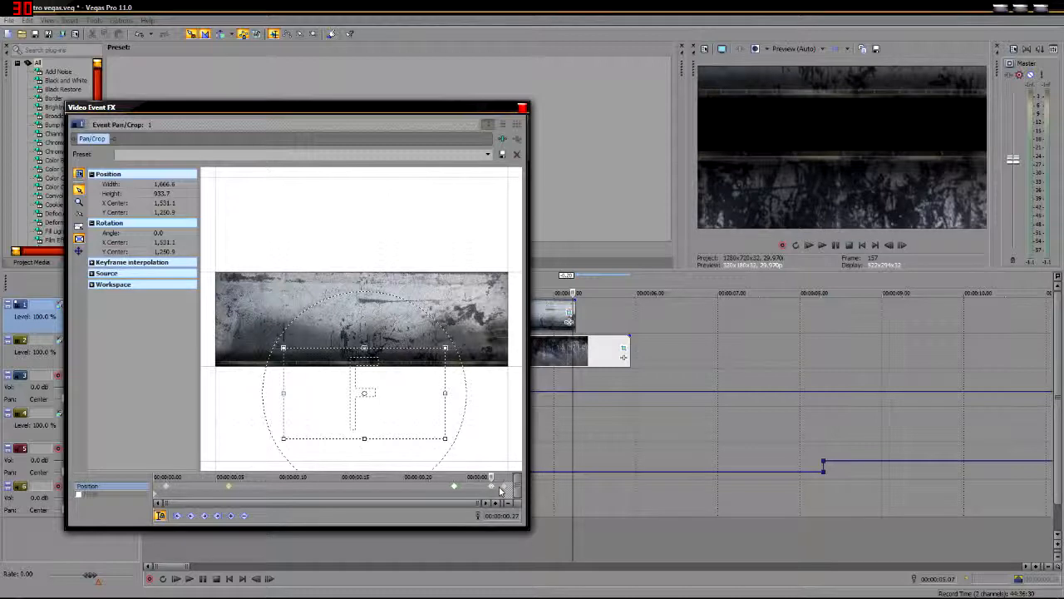
left_click(455, 490)
left_click(491, 491)
left_click(504, 488)
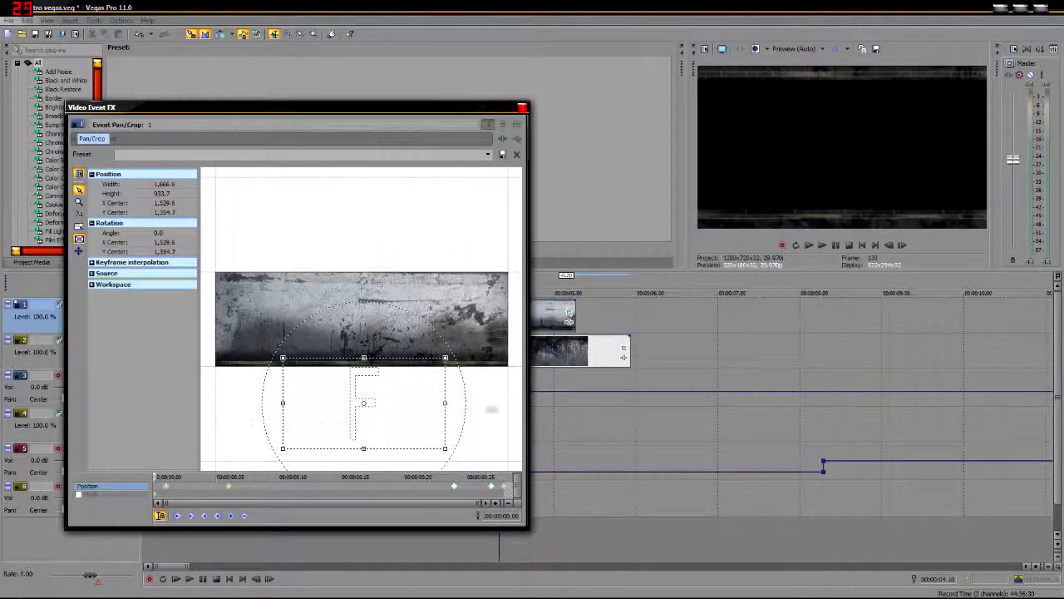
left_click(108, 494)
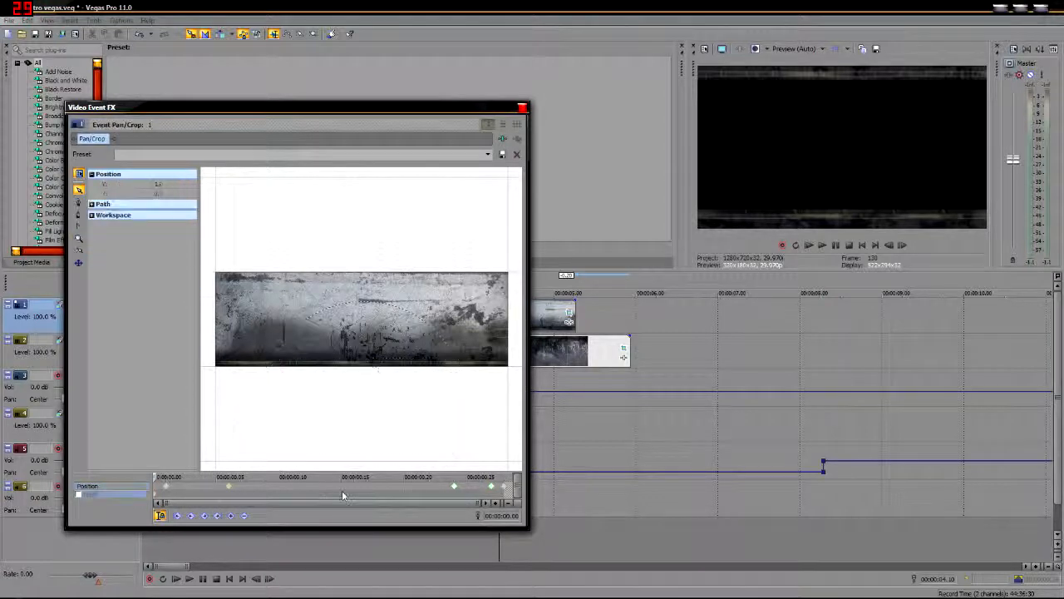
left_click(343, 488)
left_click_drag(397, 477, 454, 484)
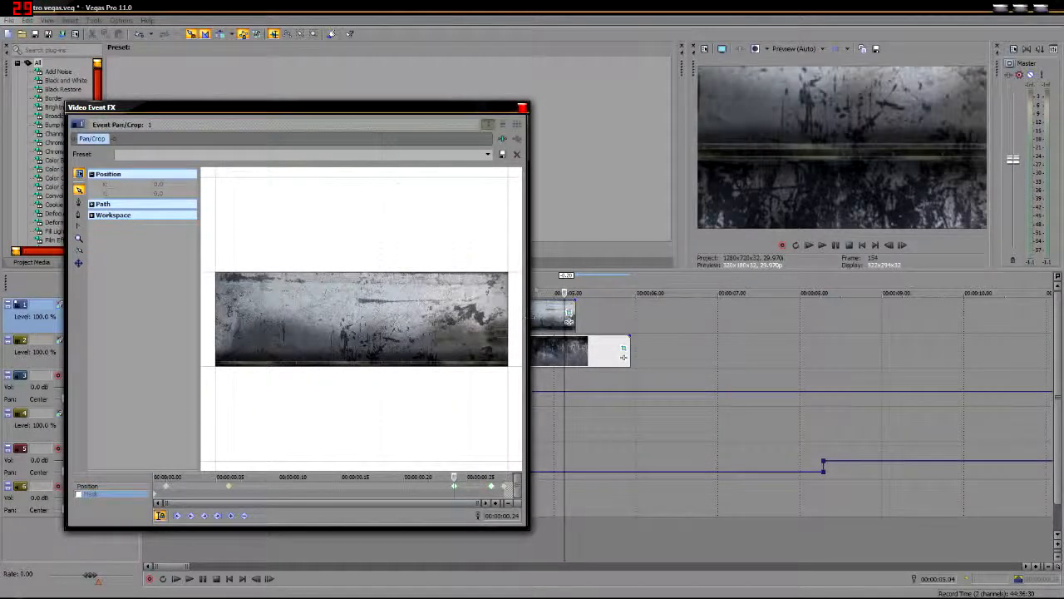
left_click(522, 108)
Step: Trim the third image 2 clip to end at 5.08 and move its last Pan/Crop keyframe to about 0.27
left_click(544, 351)
left_click(623, 353)
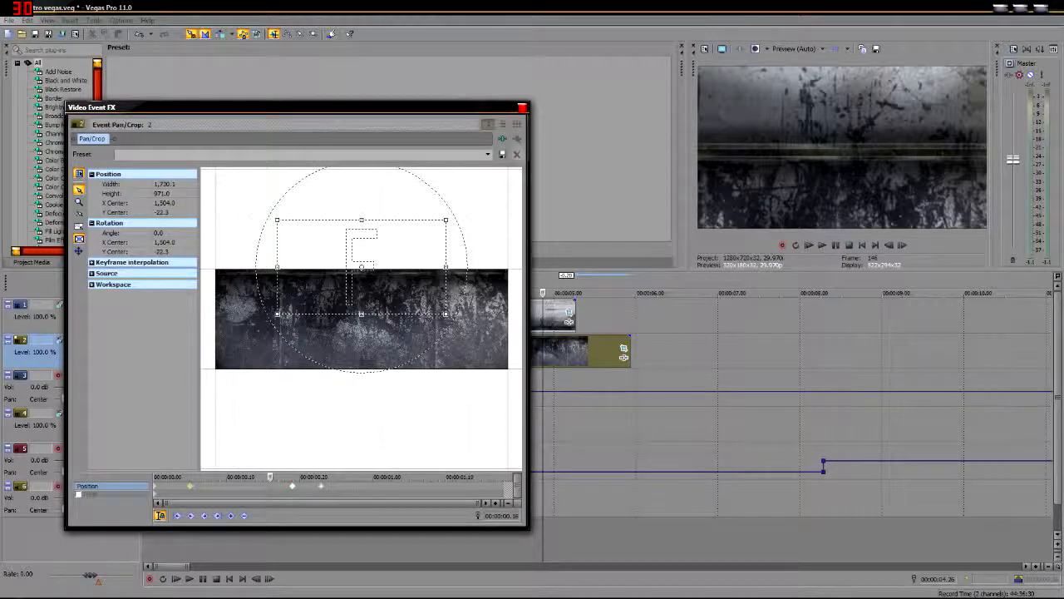
left_click(522, 109)
left_click_drag(625, 344, 569, 349)
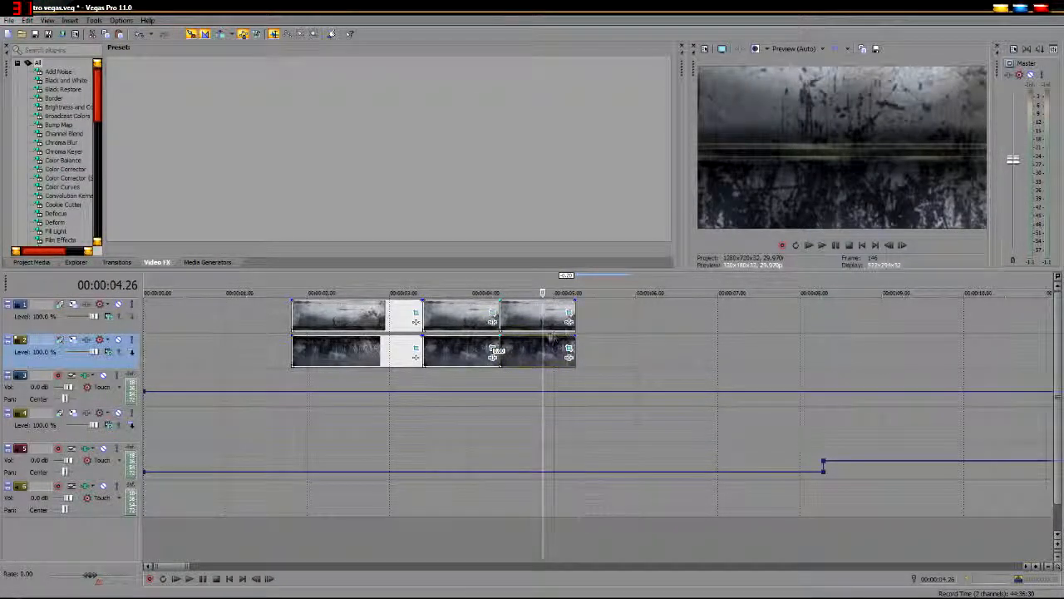
left_click(569, 356)
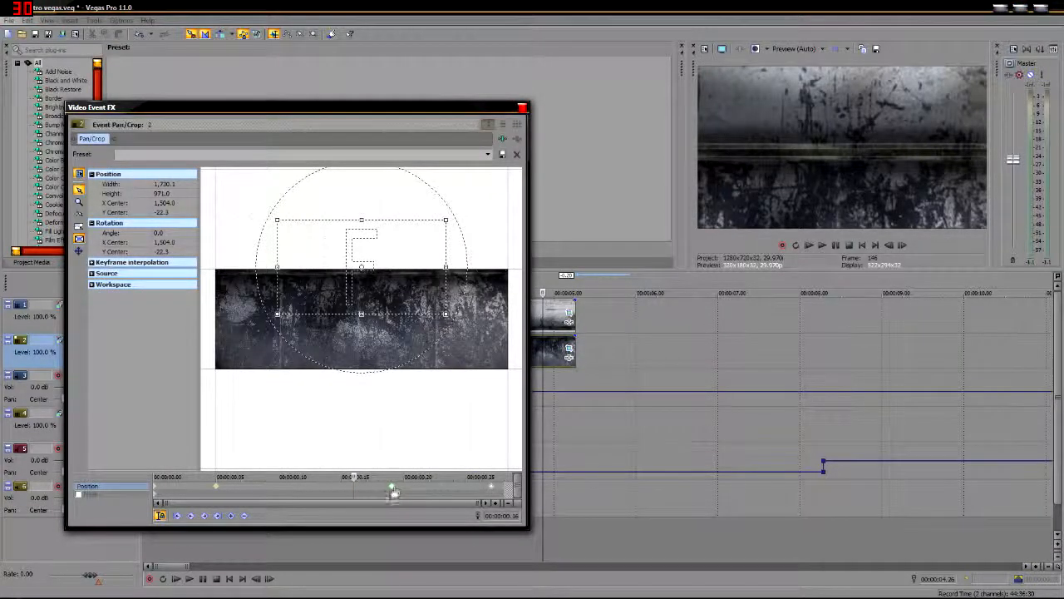
left_click(522, 107)
Step: Play back the adjusted third pair from about 4.08, and again from about 3.07 before the second pair
left_click(494, 384)
key("space")
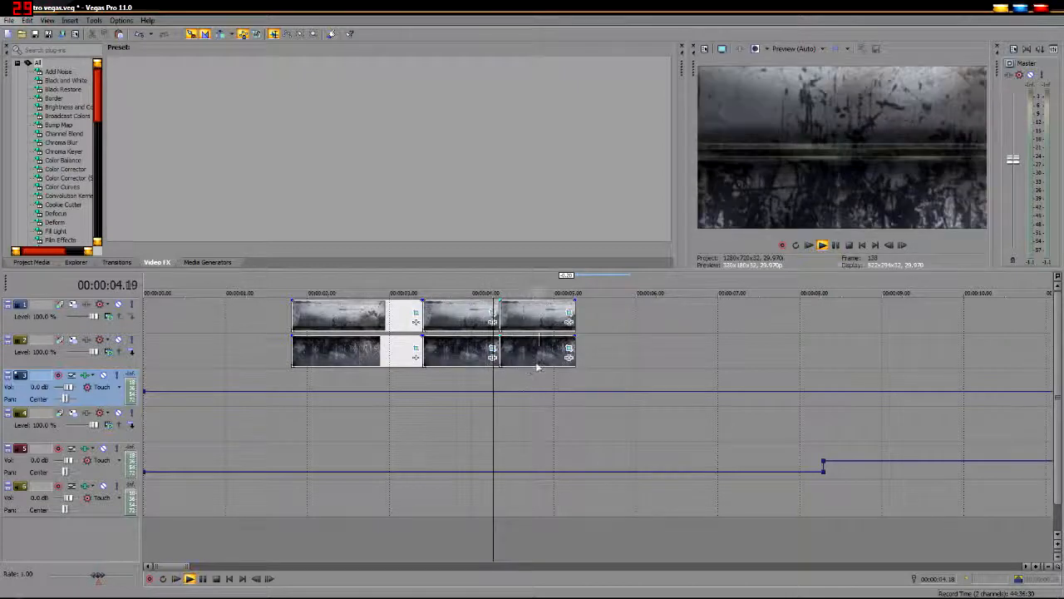
left_click(409, 380)
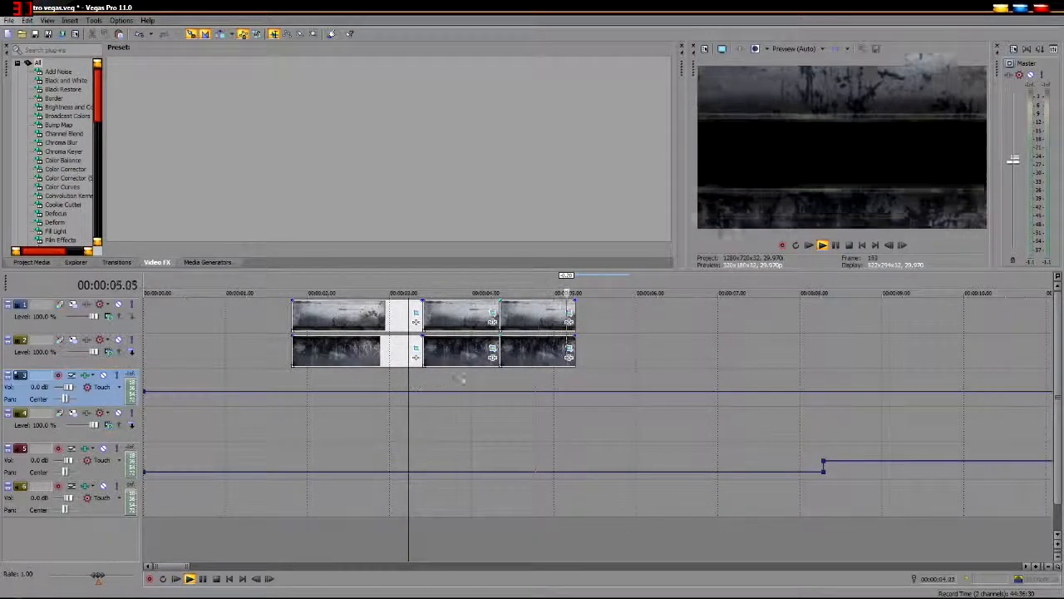
key("space")
Step: Copy the second image 1 clip and paste it on track 1 at 5.12, after the third pair
right_click(467, 323)
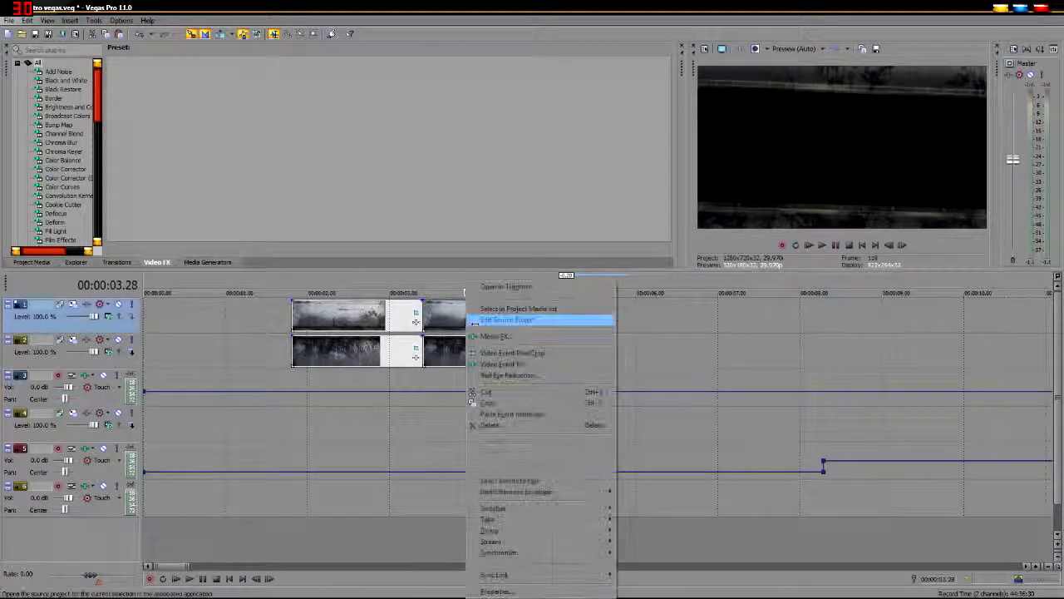
left_click(506, 402)
key("ctrl+v")
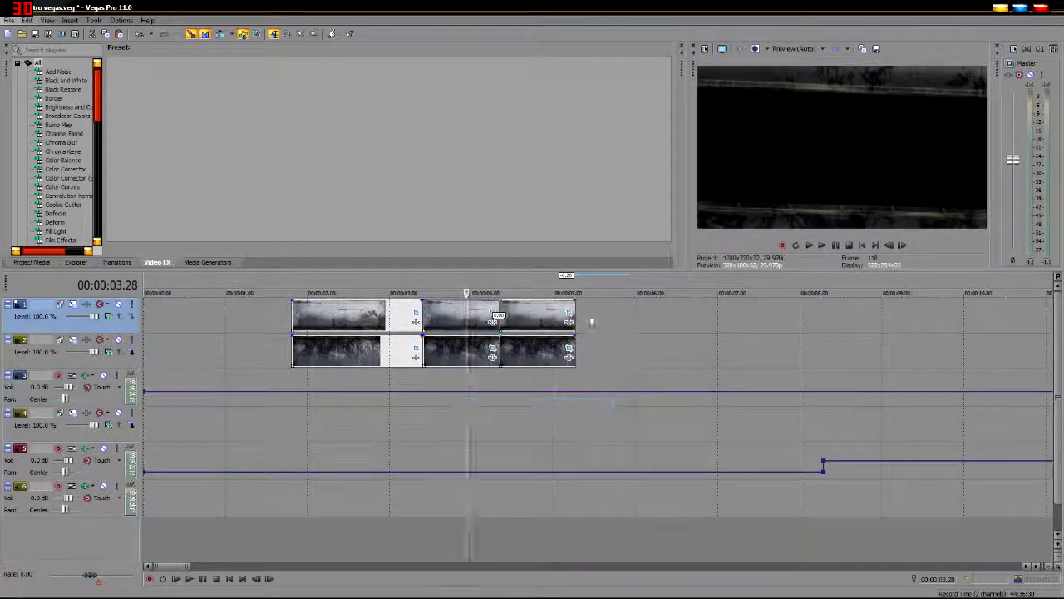
left_click(587, 321)
right_click(602, 316)
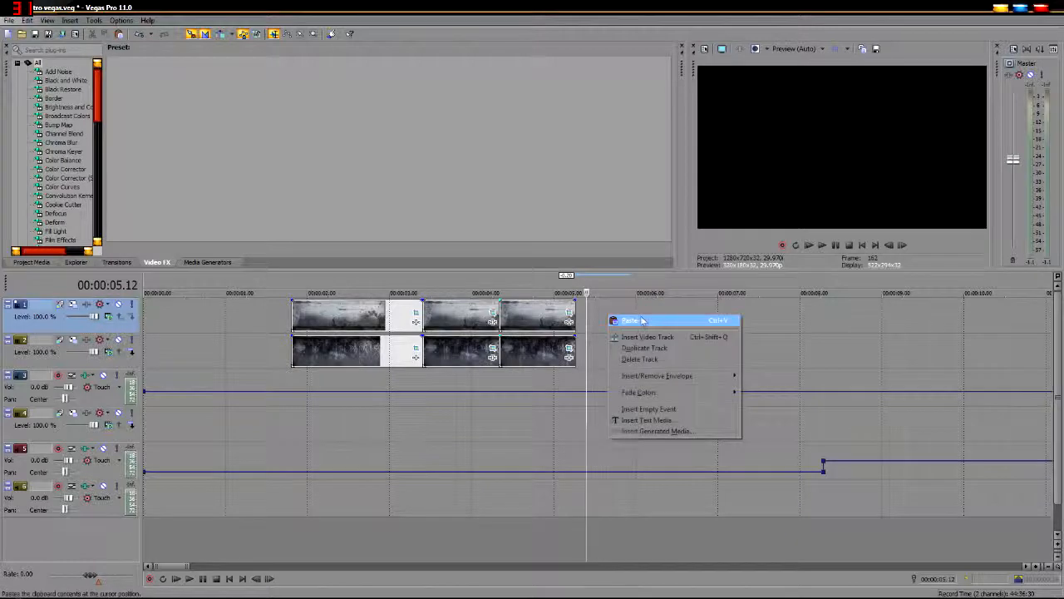
left_click(632, 319)
Step: Copy the second image 2 clip and paste it on track 2 directly below the newly pasted image 1 clip
left_click(463, 356)
right_click(463, 355)
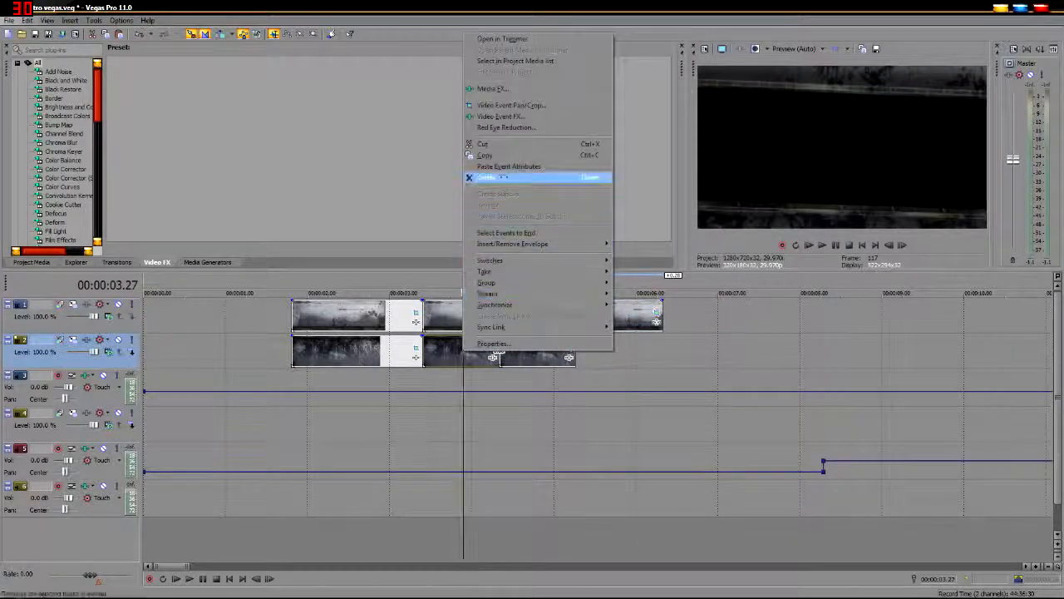
left_click(499, 155)
left_click(591, 345)
left_click(587, 349)
right_click(602, 349)
left_click(645, 353)
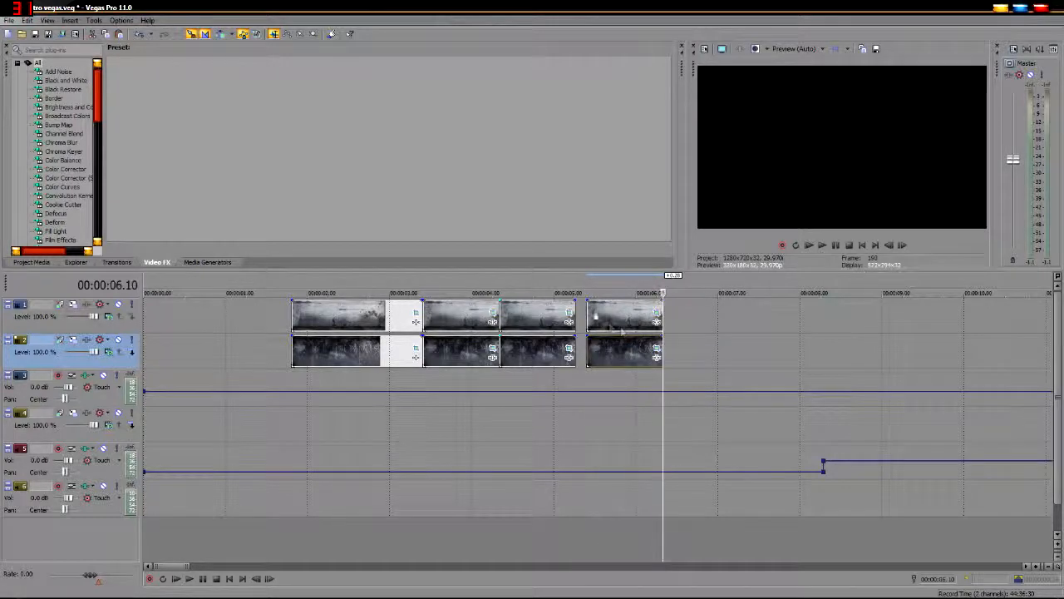
Step: Move both pasted clips of the fourth pair earlier so they start directly after the third pair at 5.08
left_click(599, 320)
left_click_drag(616, 320, 612, 321)
left_click_drag(623, 359, 612, 359)
Step: In the fourth image 1 clip's Pan/Crop, swap the two keyframes, placing the level one at about 0.02 and the tilted one at about 0.26
left_click(645, 321)
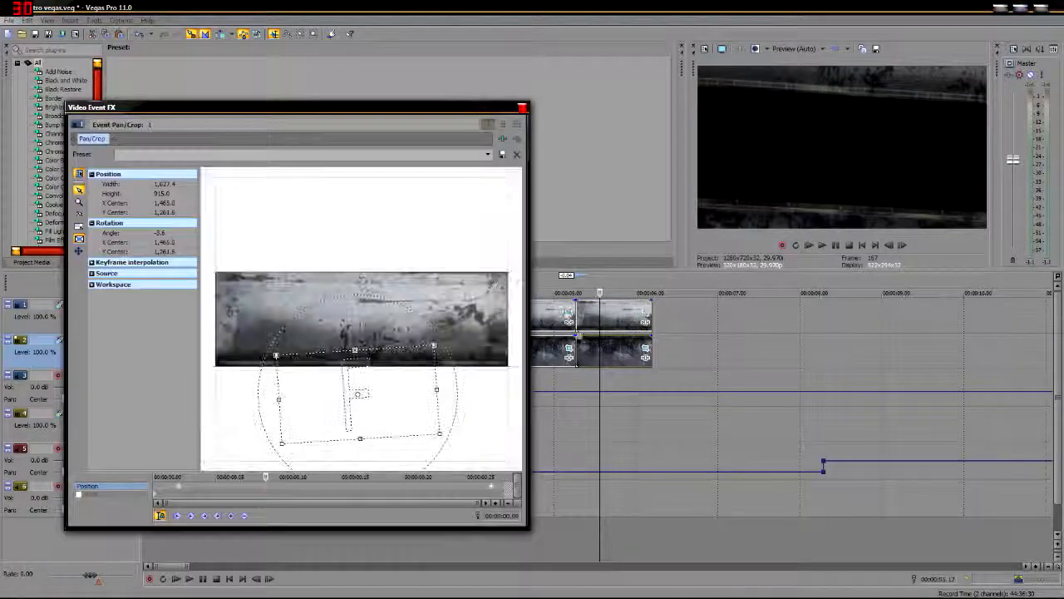
left_click(180, 491)
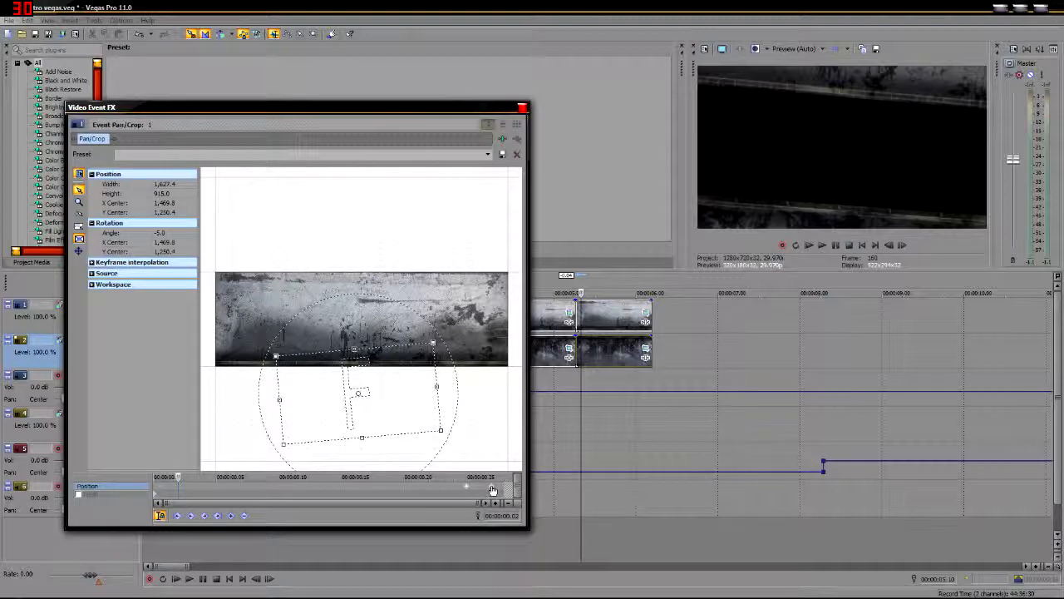
left_click_drag(456, 489, 184, 492)
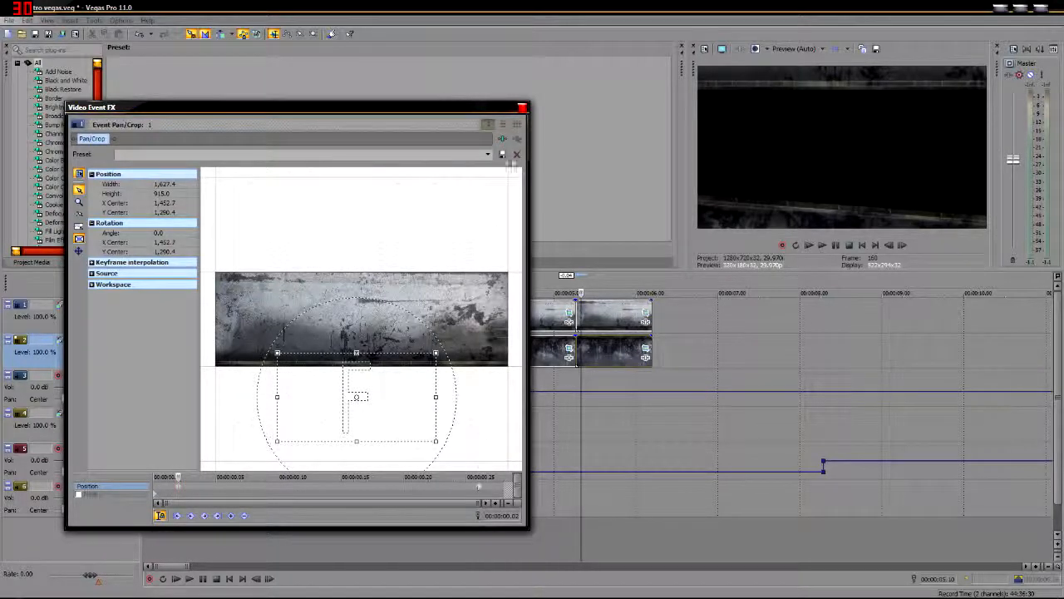
left_click(522, 109)
Step: In the fourth image 2 clip's Pan/Crop, swap the two keyframes as well, placing them at about 0.02 and 0.26
left_click(609, 366)
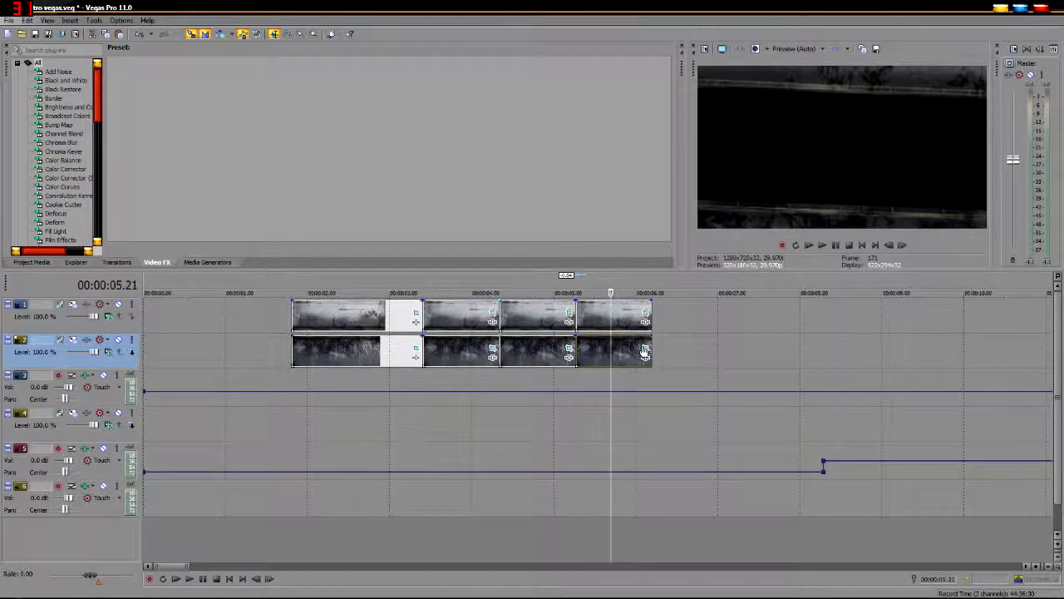
left_click(645, 353)
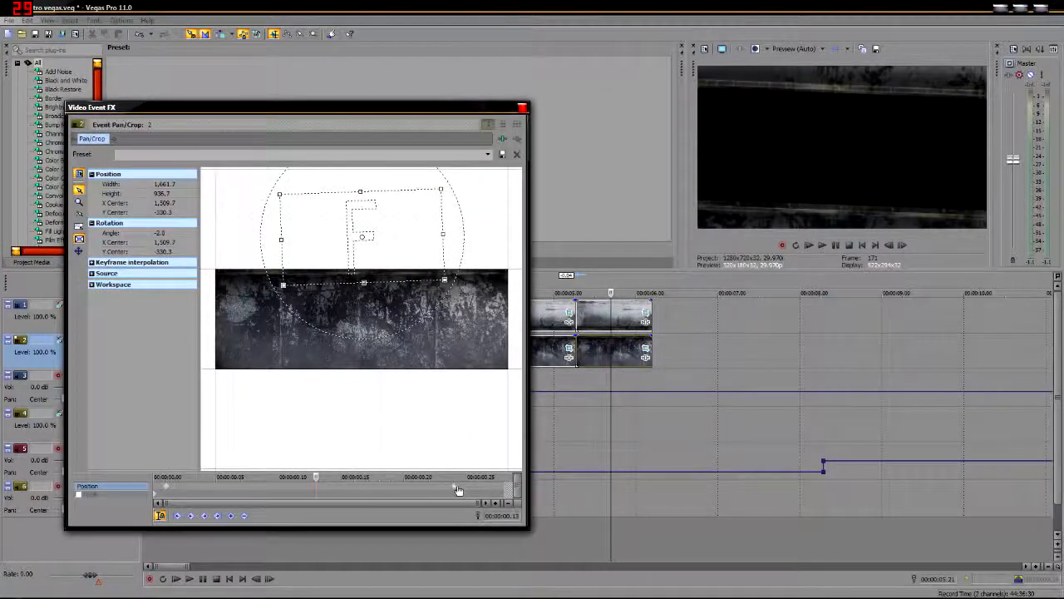
left_click_drag(465, 490, 488, 497)
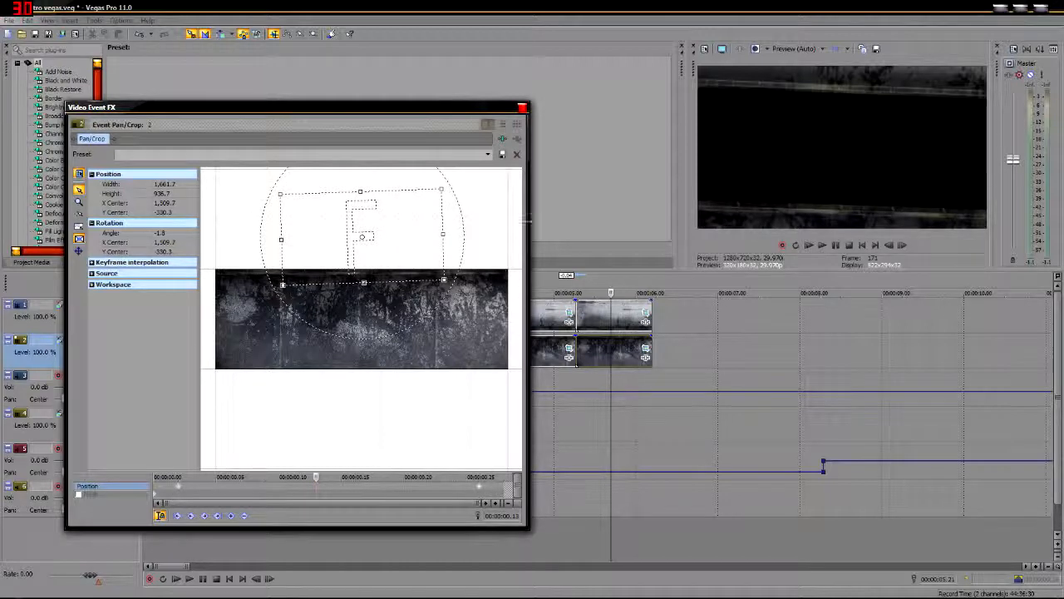
left_click(522, 107)
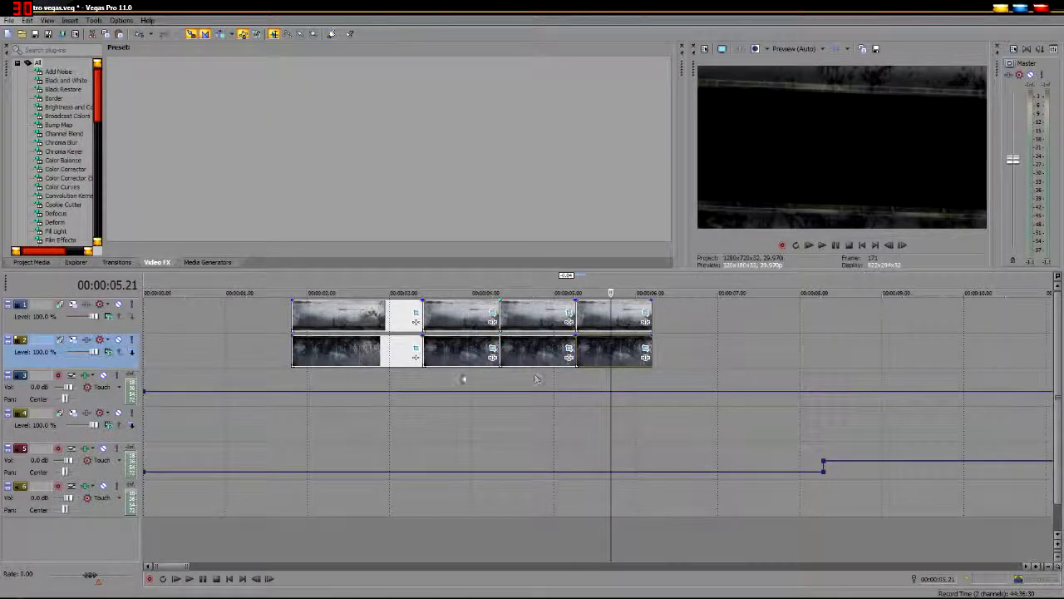
Step: Play back the four pairs from about 3.06, and again from 1.20 before the first pair
left_click(406, 384)
key("space")
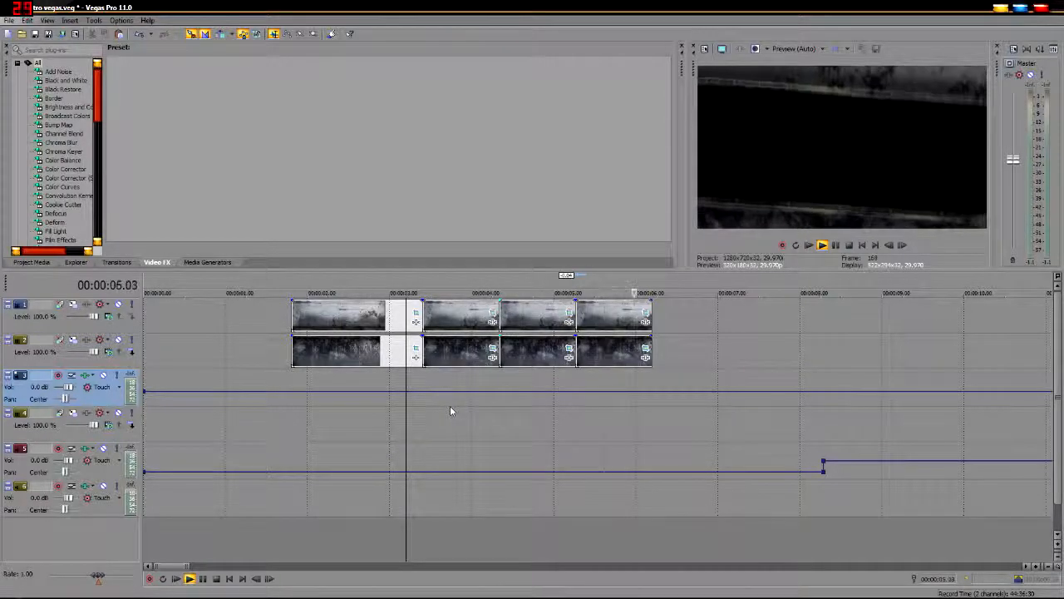
key("space")
left_click(280, 373)
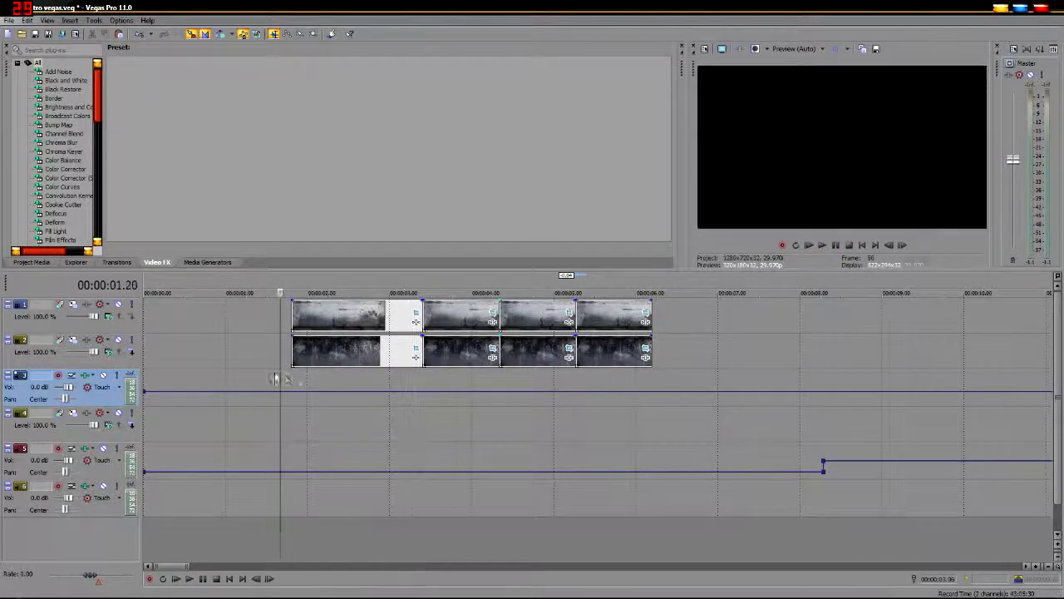
key("space")
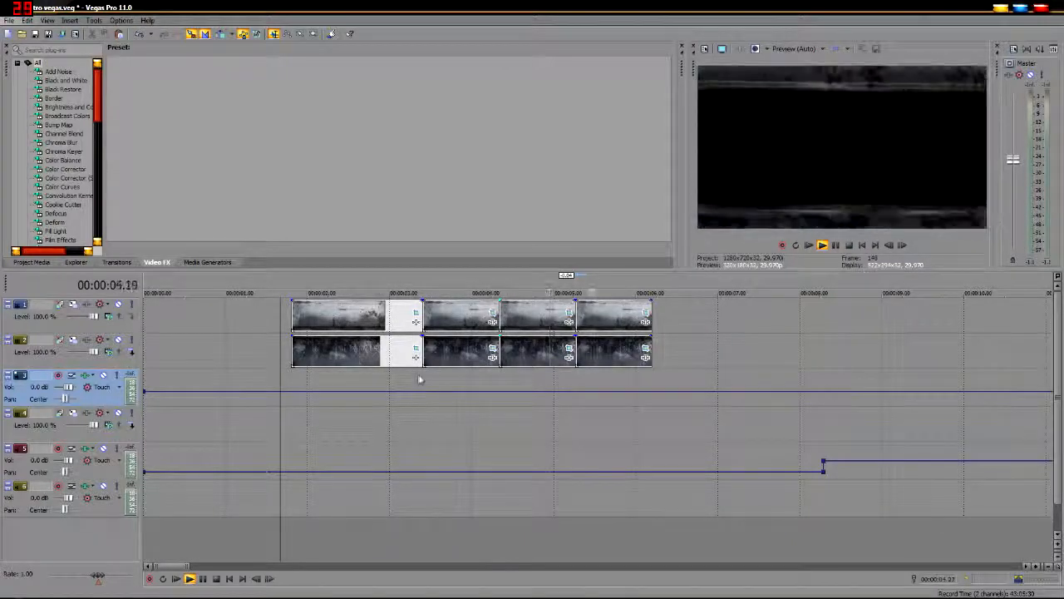
Step: Copy the third and fourth clip pairs together, paste them on tracks 1 and 2, and move them directly after the fourth pair
left_click(603, 323)
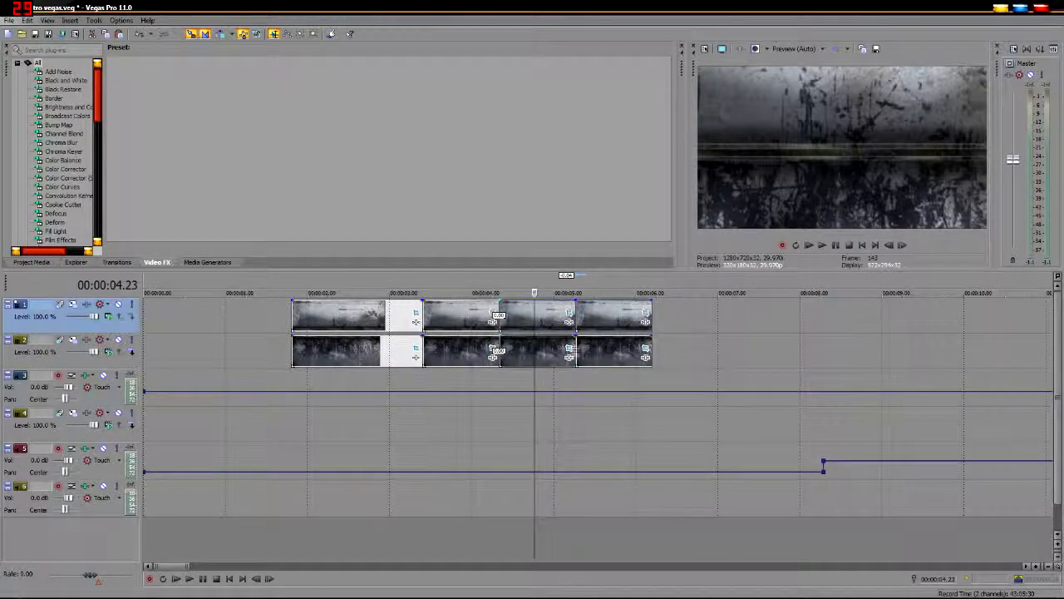
right_click(602, 350)
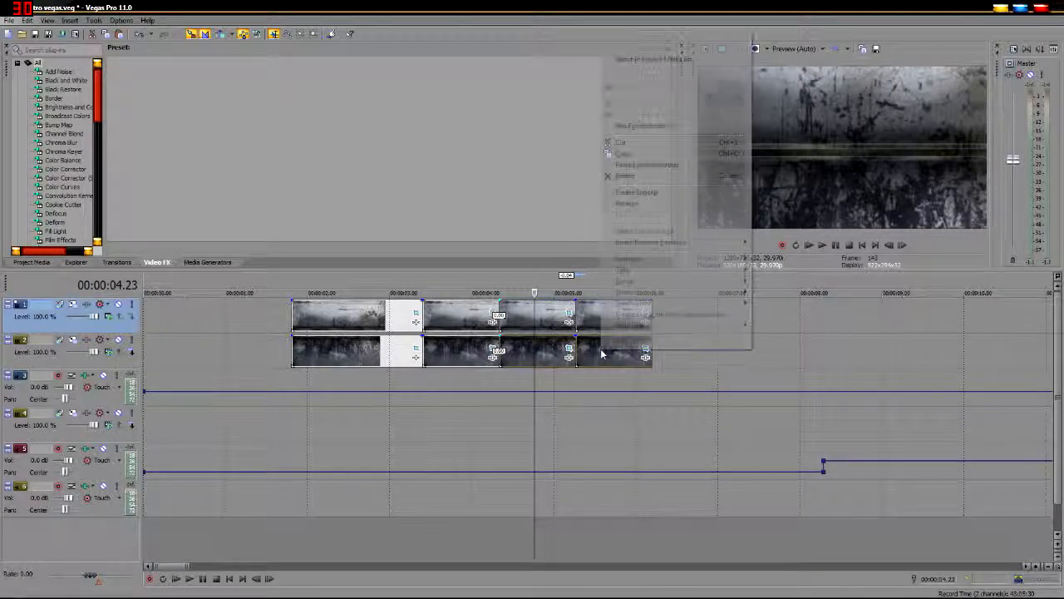
left_click(639, 154)
left_click(680, 319)
right_click(712, 318)
left_click(718, 321)
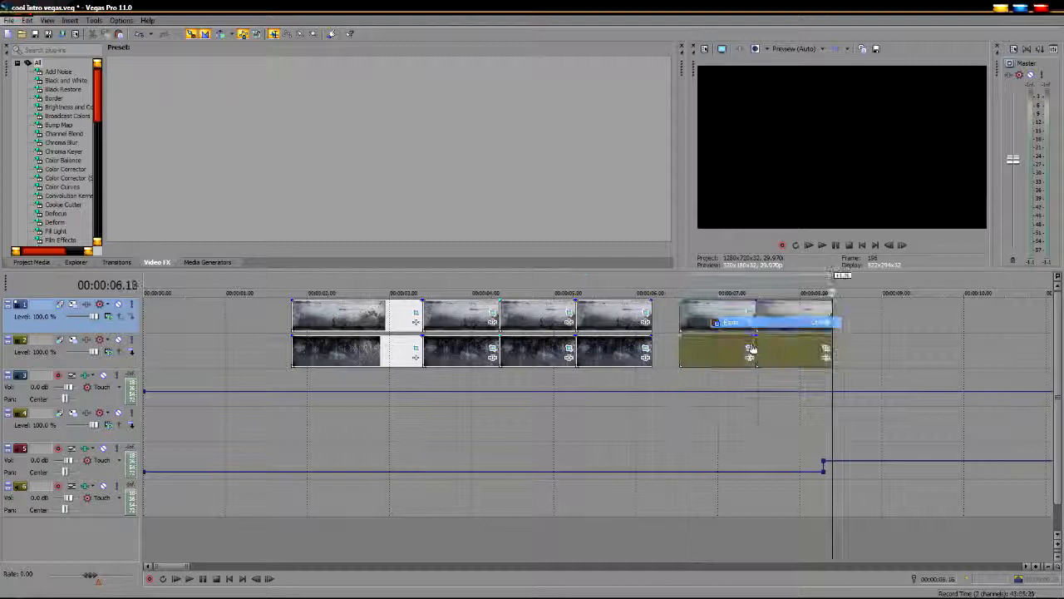
left_click_drag(710, 332, 683, 334)
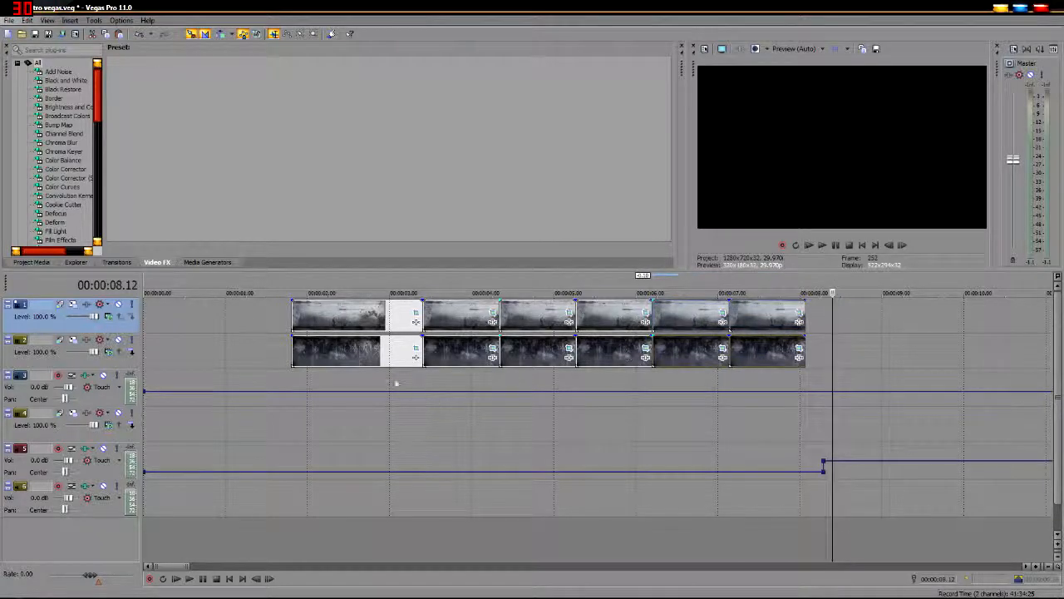
Step: Play back the six-pair sequence from the start of the first pair, and stop with the cursor at 2.10
left_click(292, 375)
key("space")
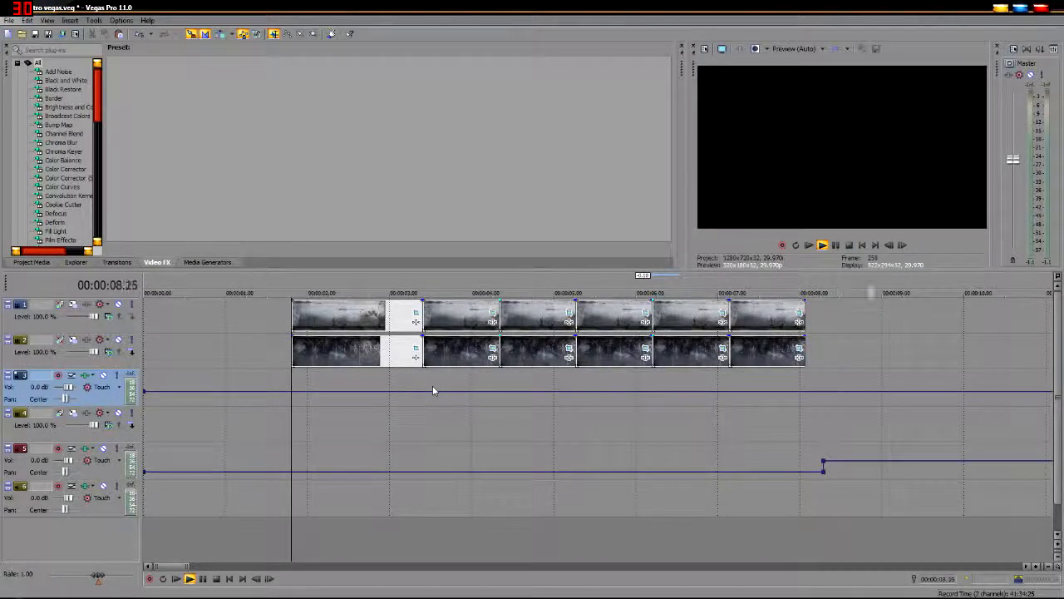
left_click(335, 390)
key("space")
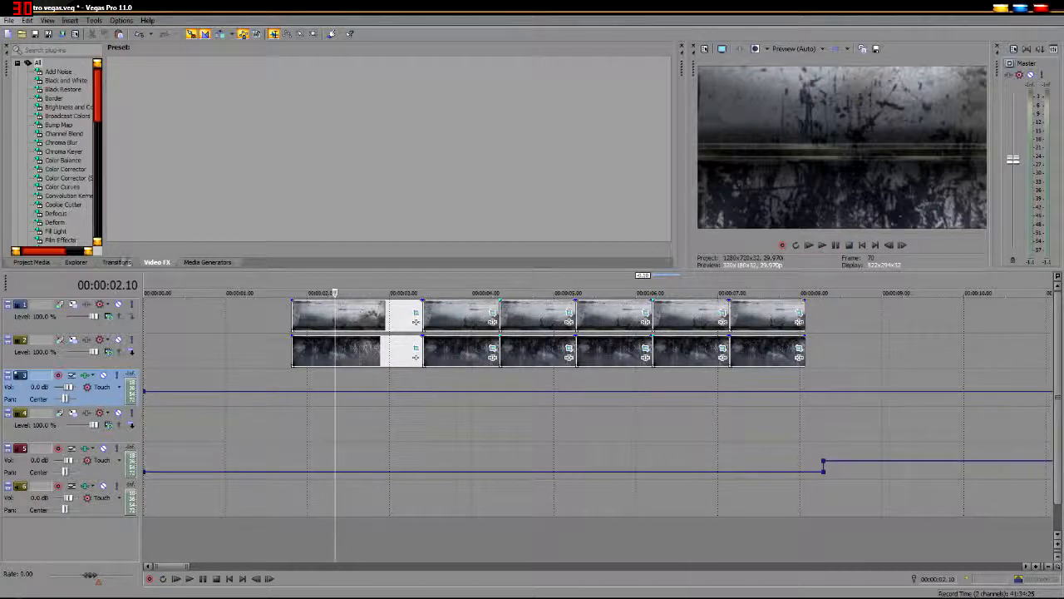
Step: Add a legacy text title with the Soft Shadow preset to track 4 near 2.06 and replace its text with "Sample"
left_click(189, 262)
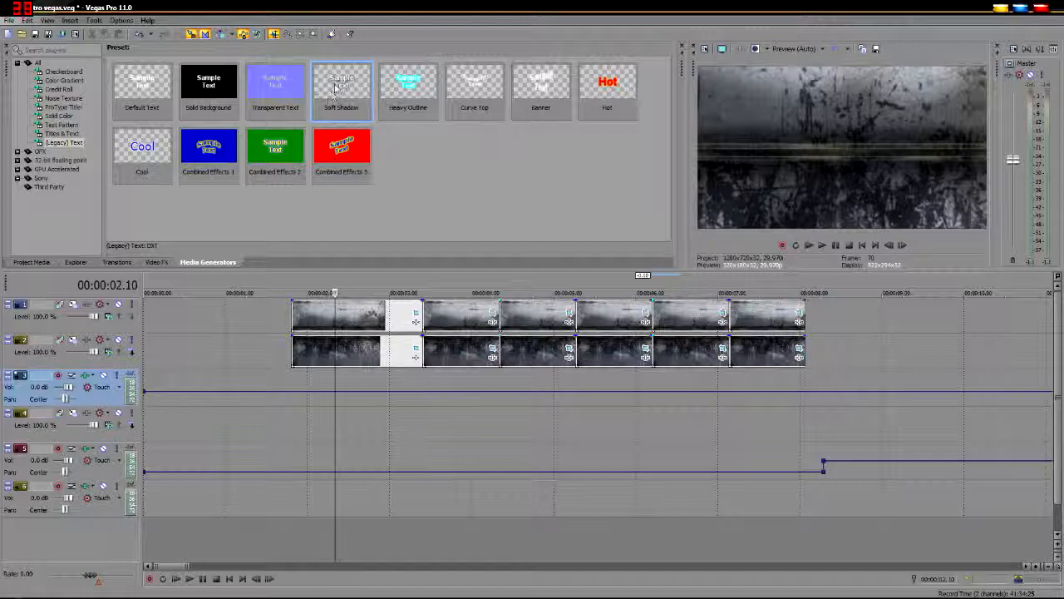
left_click_drag(339, 207, 337, 454)
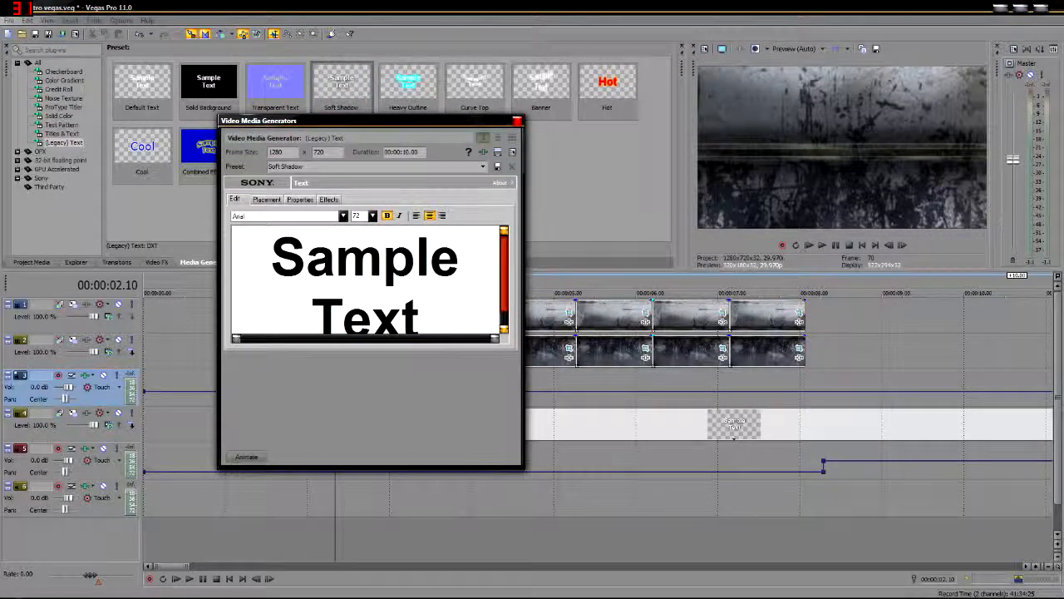
left_click(418, 317)
key("BackSpace")
key("BackSpace")
key("BackSpace")
key("BackSpace")
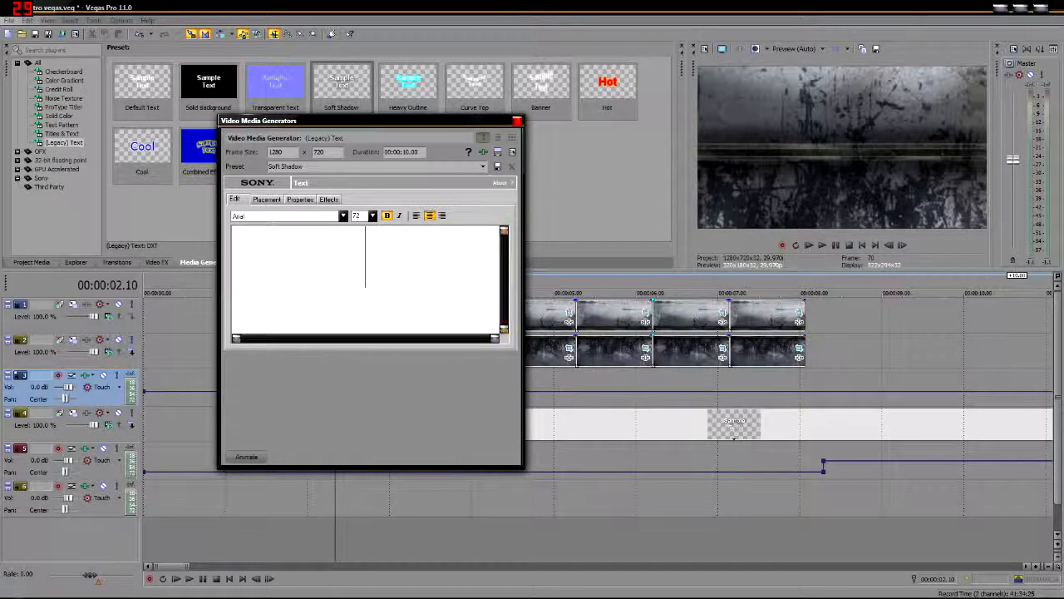
type("Sample")
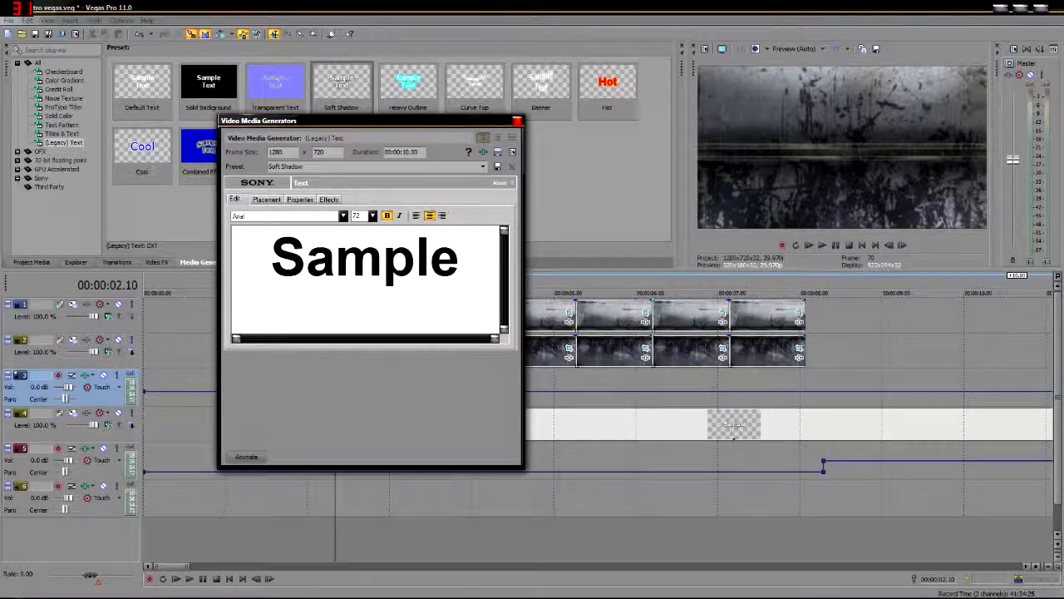
Step: Choose a font size for the Sample title from the preset sizes and finish editing the title
left_click(372, 215)
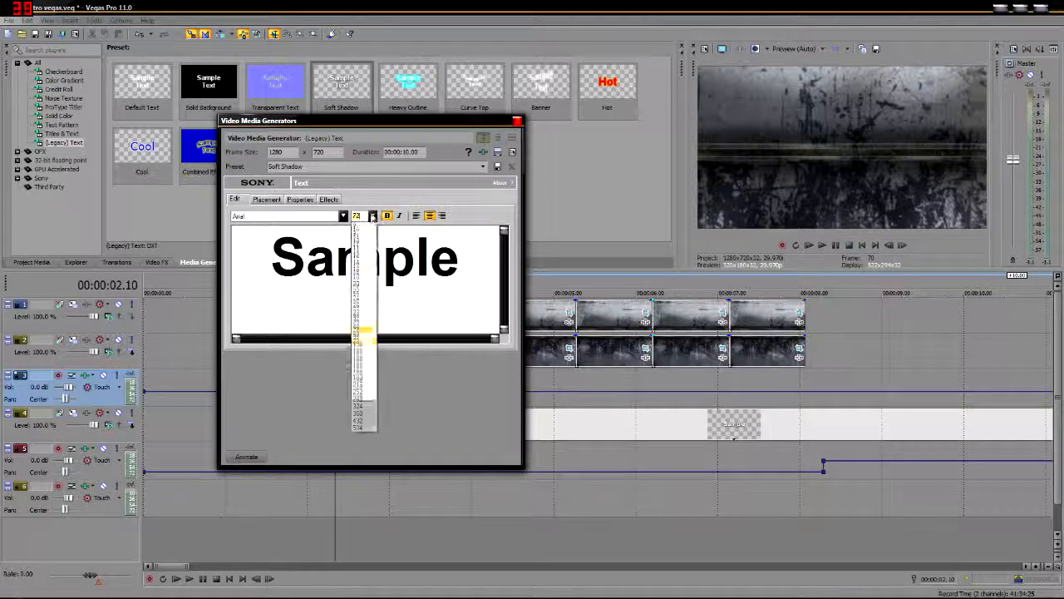
left_click(361, 334)
left_click(517, 121)
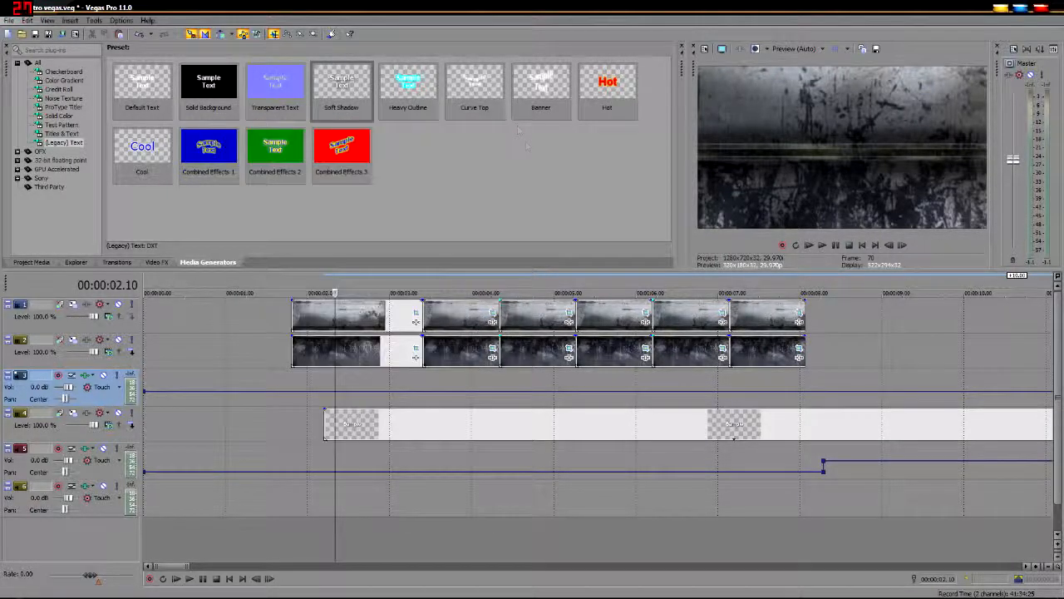
Step: Align the Sample title's start with the first image pair and trim the title to end at about 3.08
left_click_drag(326, 429, 879, 426)
left_click_drag(998, 427, 410, 426)
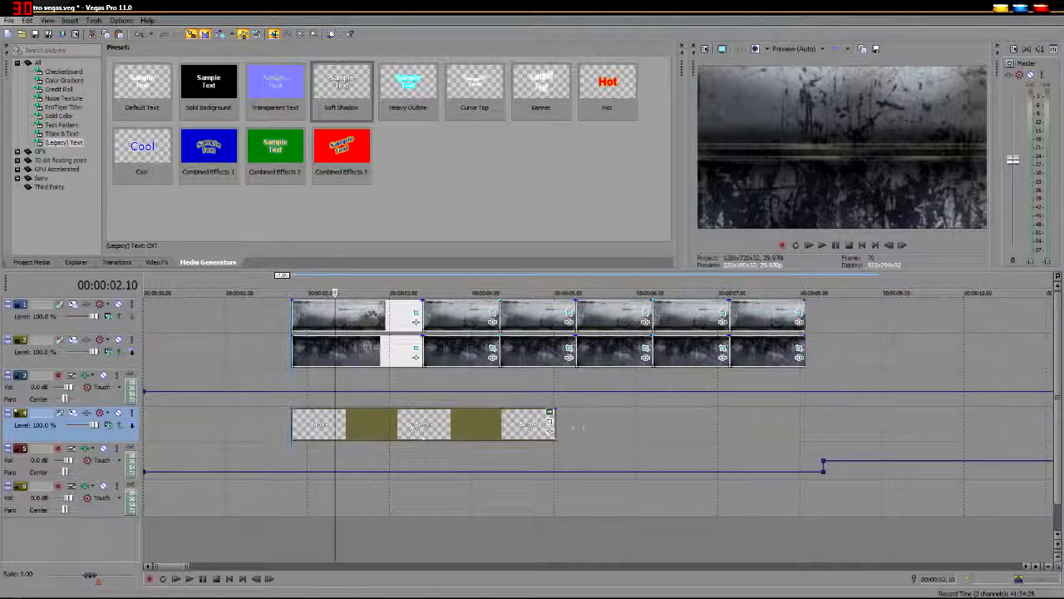
left_click_drag(552, 425, 410, 426)
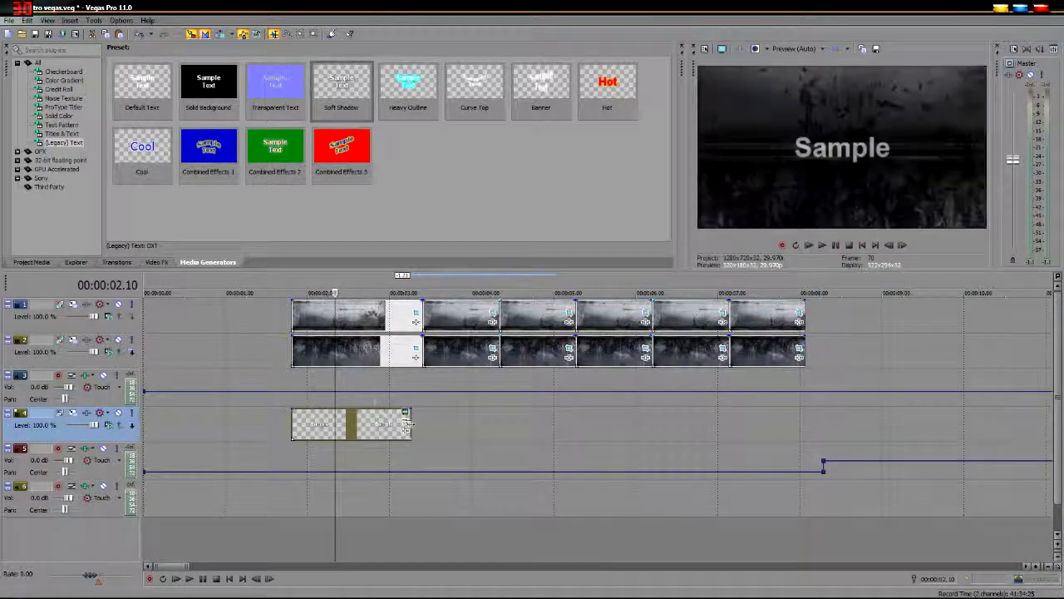
Step: Play back the Sample title over the first image pair from their common start
left_click(356, 386)
left_click_drag(354, 379, 290, 379)
scroll(408, 391, "up", 1)
key("space")
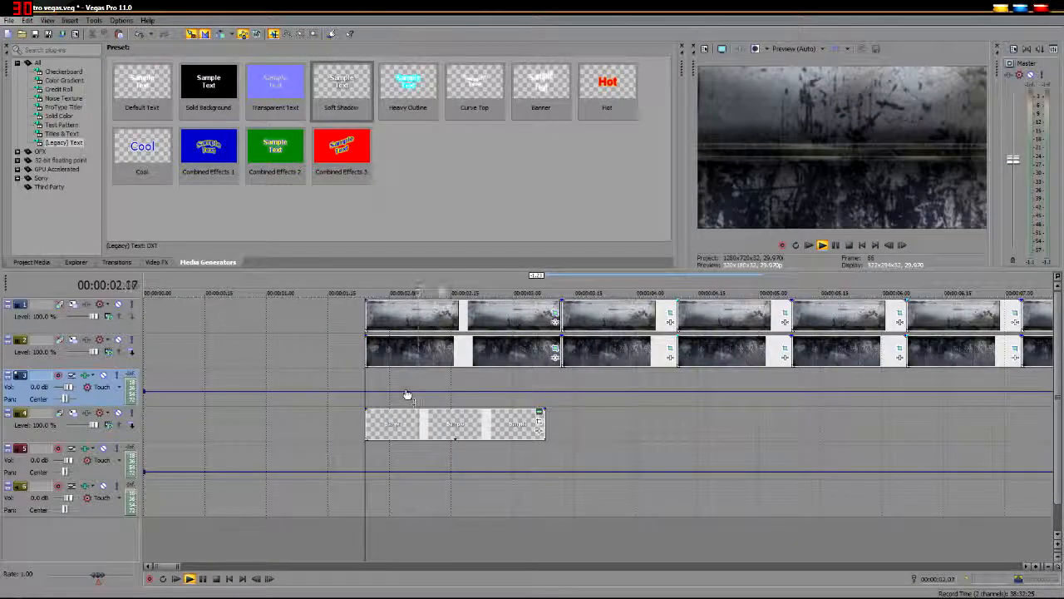
Step: Move the Sample title to start at about 3.01 and extend its end to 4.20
left_click_drag(427, 404, 546, 382)
left_click(521, 389)
key("space")
left_click_drag(560, 423, 589, 422)
left_click(519, 380)
left_click_drag(518, 380, 716, 415)
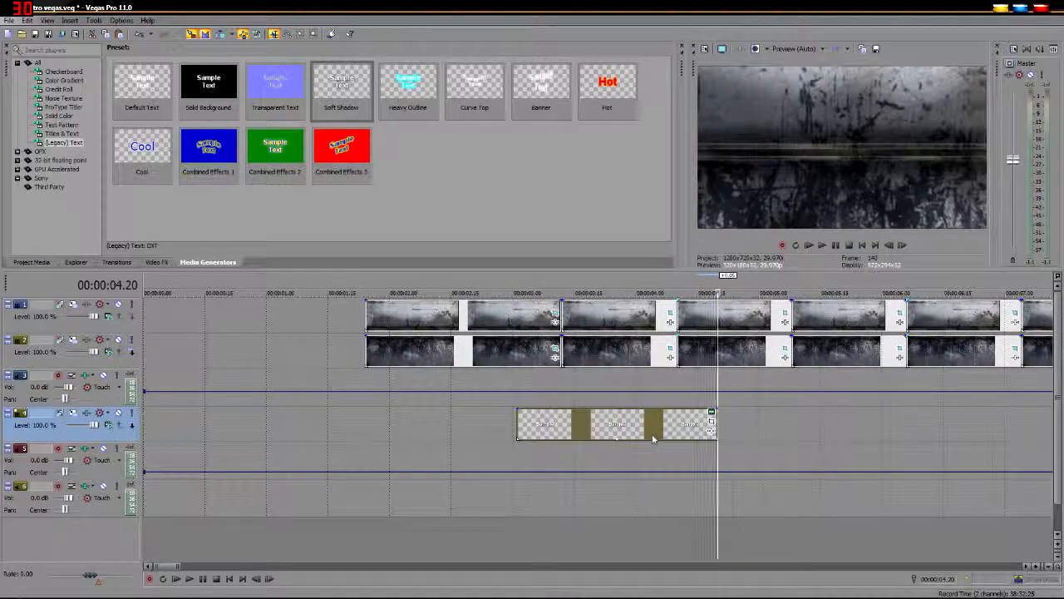
Step: Copy the Sample title and paste it on track 4 at 4.20 as a new copy of the source media
left_click(655, 439)
left_click(684, 260)
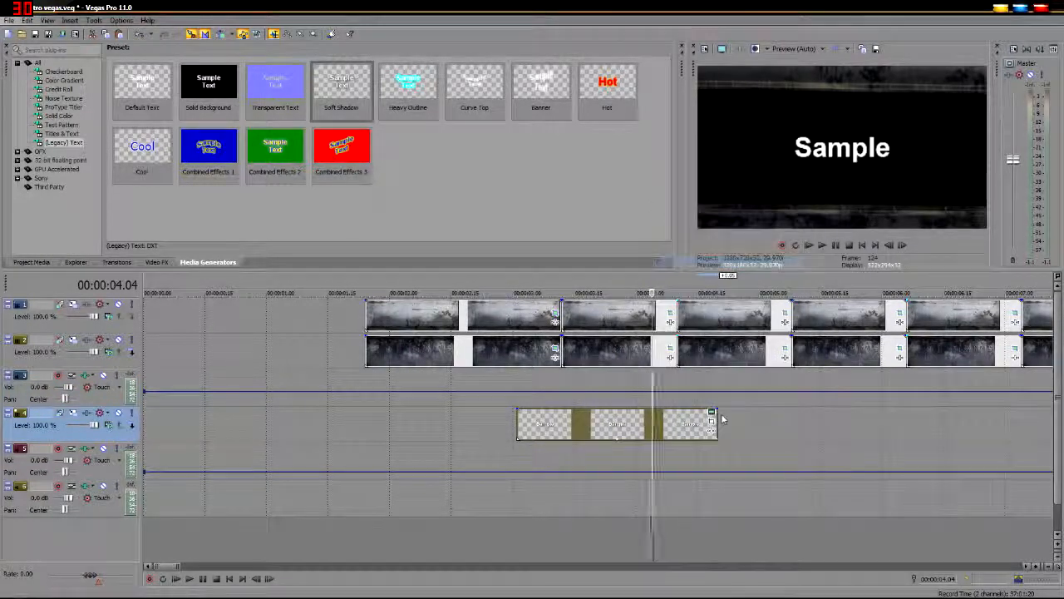
left_click(718, 422)
right_click(741, 427)
left_click(765, 473)
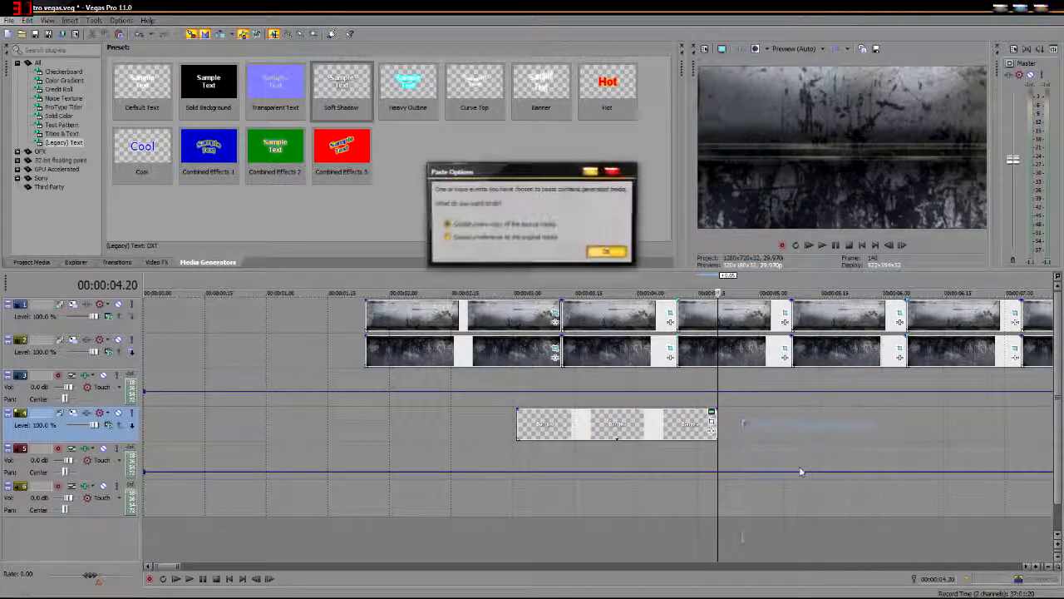
left_click(608, 253)
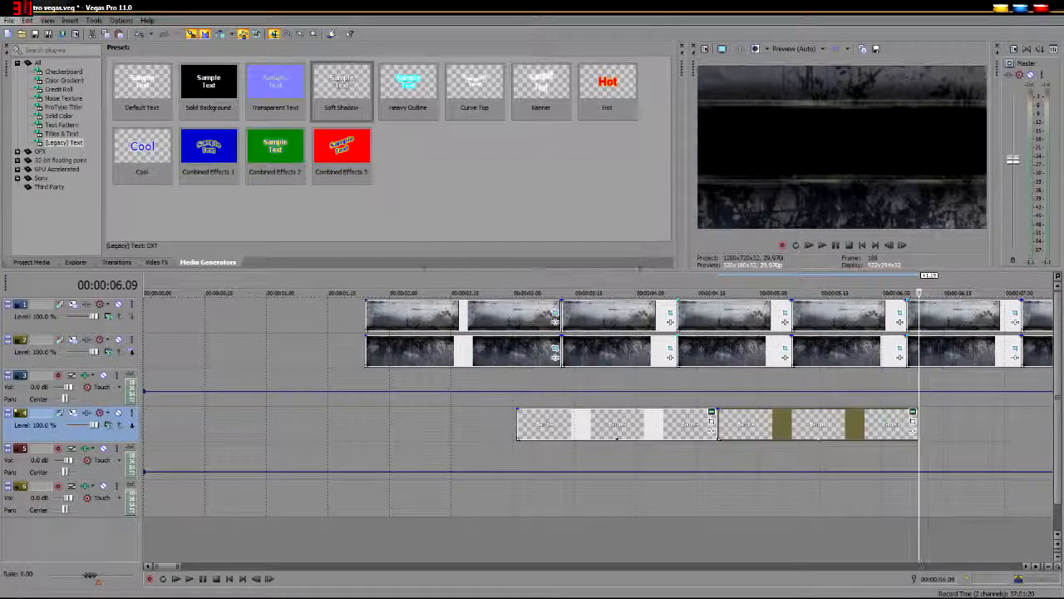
Step: Change the second title's text to "Sample 2" and preview it over the images
left_click(717, 380)
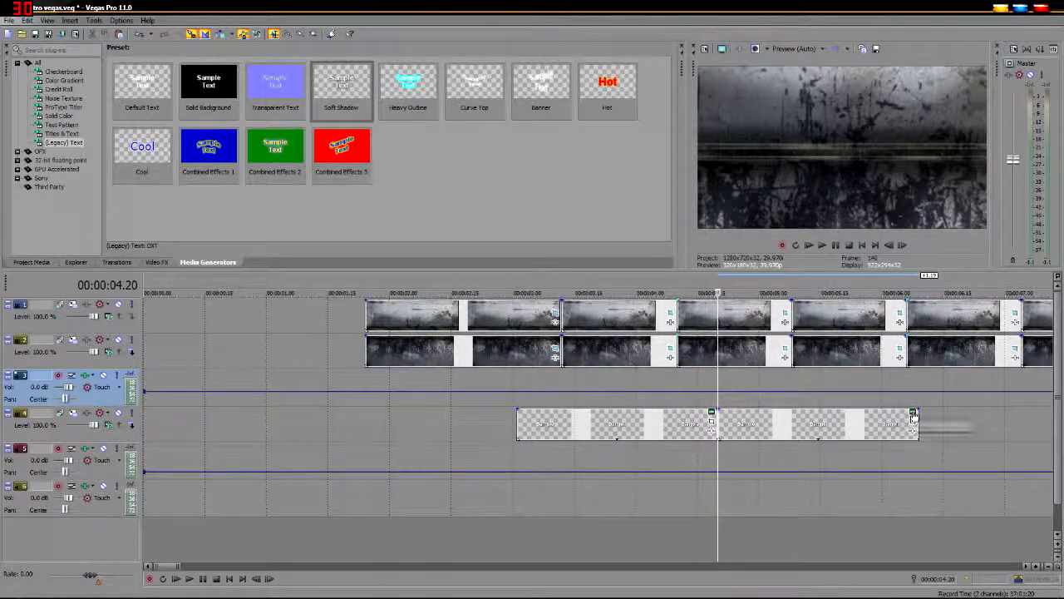
left_click(912, 413)
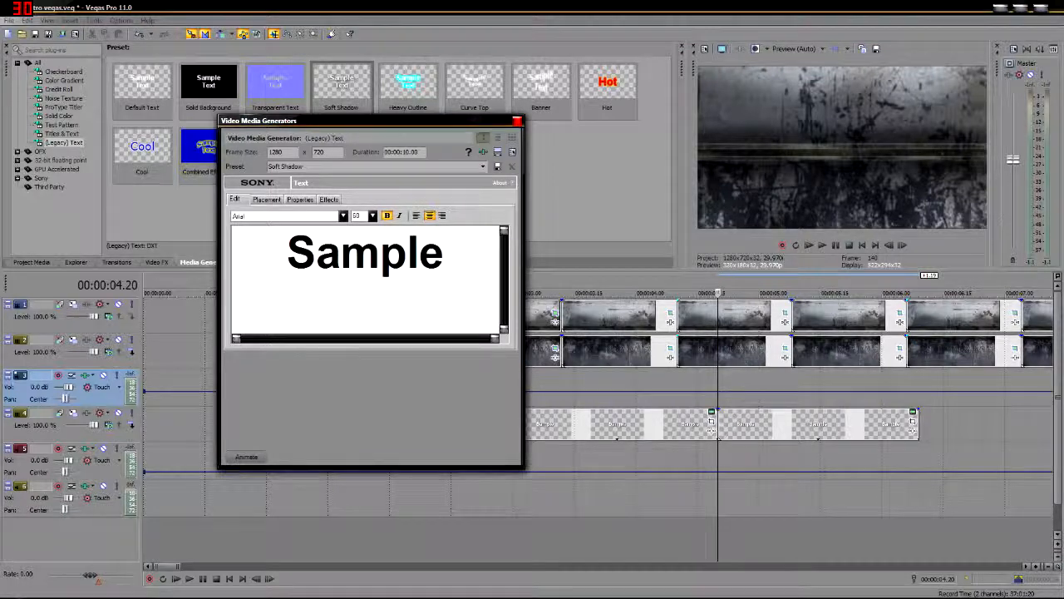
type("2")
left_click(516, 122)
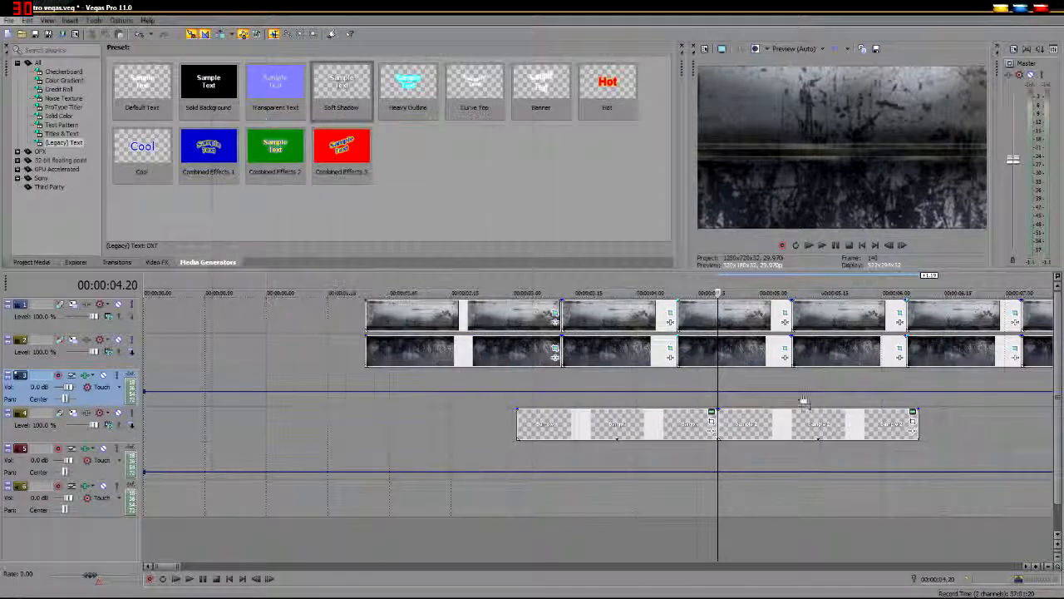
left_click(744, 456)
left_click_drag(740, 452, 848, 455)
Step: Extend the Sample 2 title to about 6.13 and paste another new copy of the Sample title after it
scroll(890, 463, "down", 4)
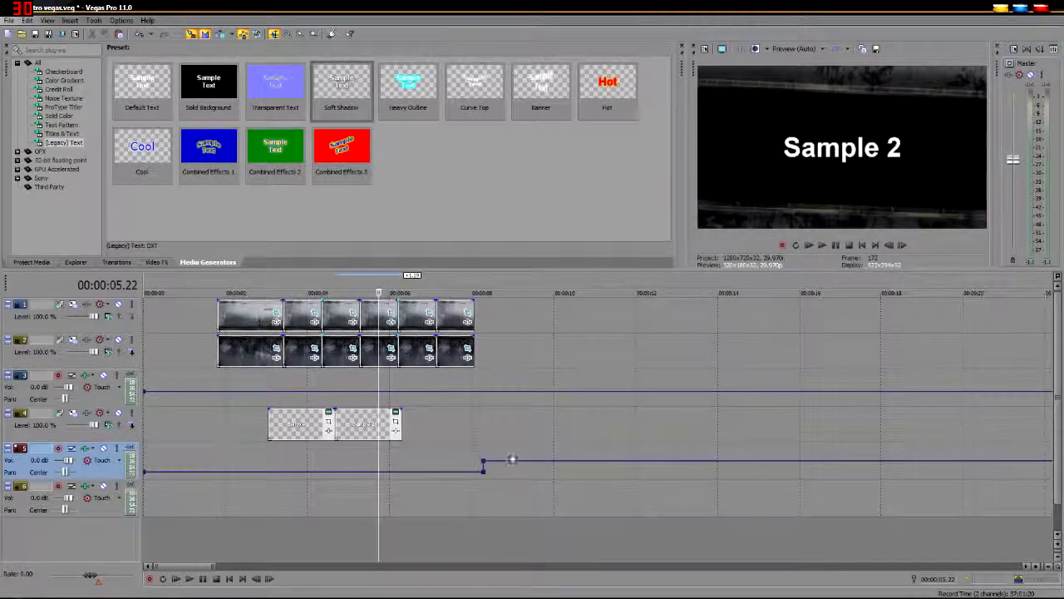
scroll(519, 458, "up", 2)
left_click_drag(487, 461, 540, 449)
left_click(546, 428)
right_click(550, 427)
left_click(572, 428)
key("Return")
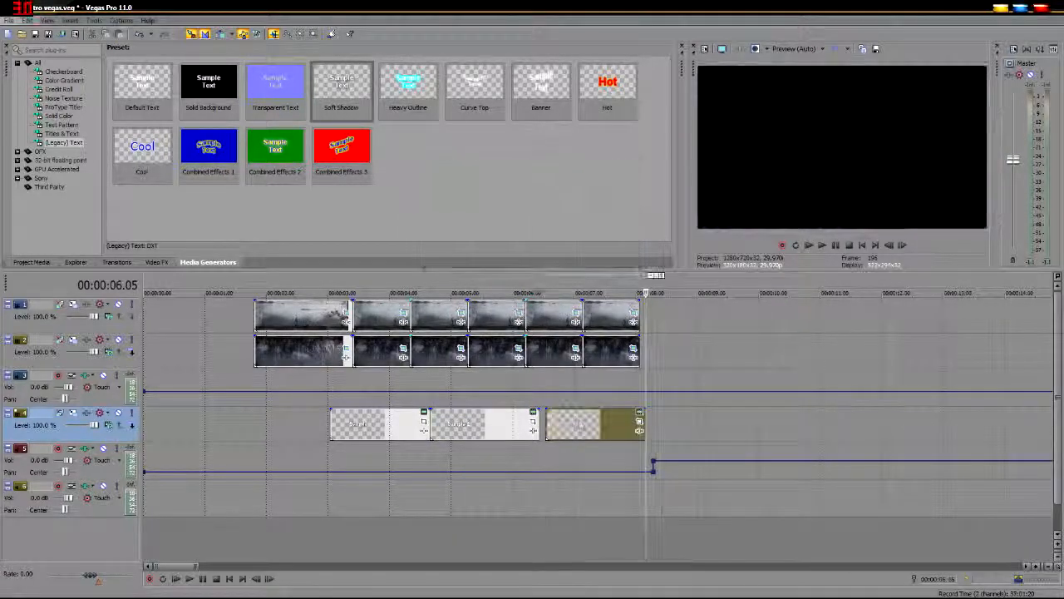
Step: Align the third title with the end of Sample 2 and change its text to "Sample 3"
left_click(532, 398)
left_click_drag(532, 397, 595, 398)
left_click(634, 412)
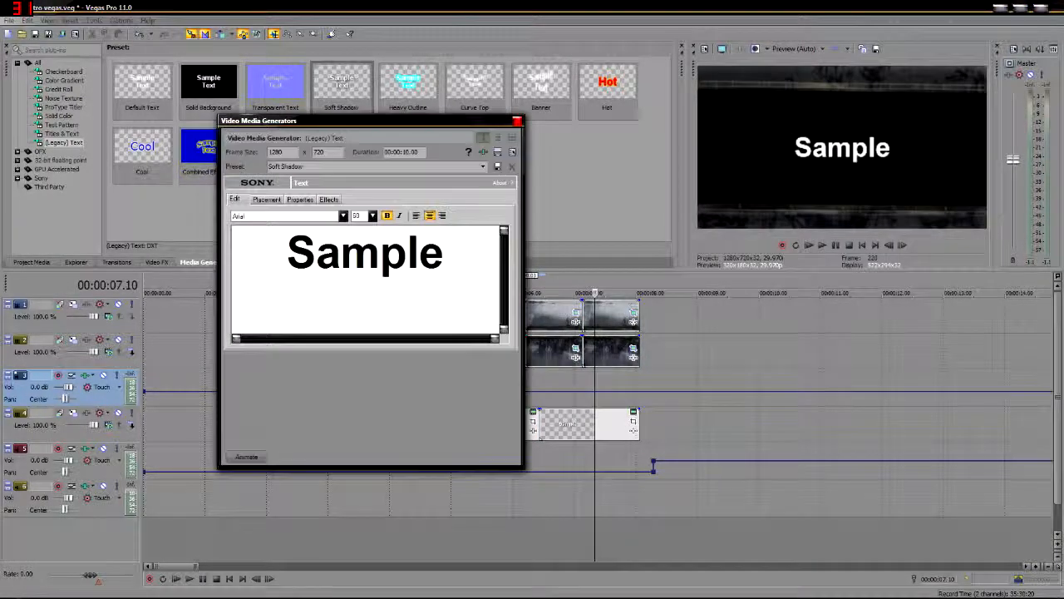
type("3")
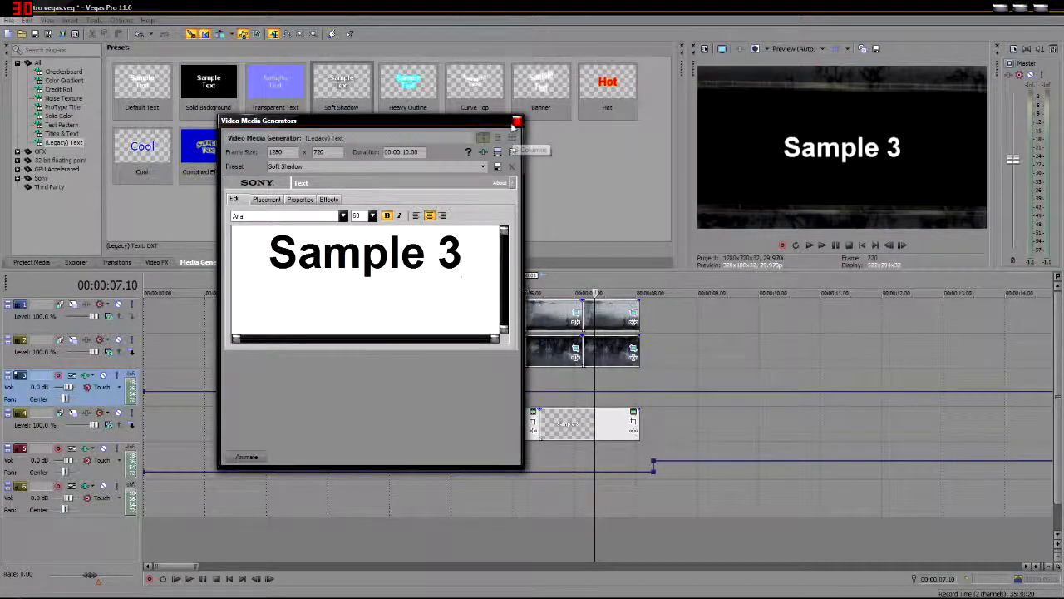
left_click(516, 122)
Step: Scrub through the three titles over the image clips to check their timing
left_click(609, 449)
mouse_move(610, 291)
left_mouse_down()
mouse_move(657, 291)
mouse_move(248, 291)
mouse_move(626, 291)
left_mouse_up()
left_click_drag(627, 452, 364, 337)
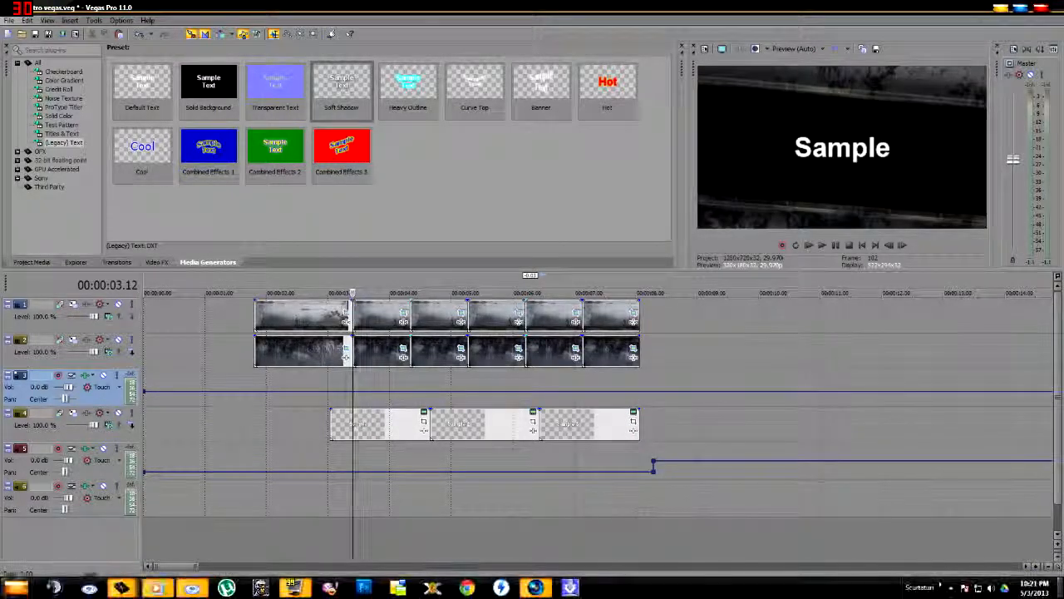
Step: Add the Dropped WAV sound from the Vegas intro folder in Windows Explorer to track 6 at about 4.04
mouse_move(121, 588)
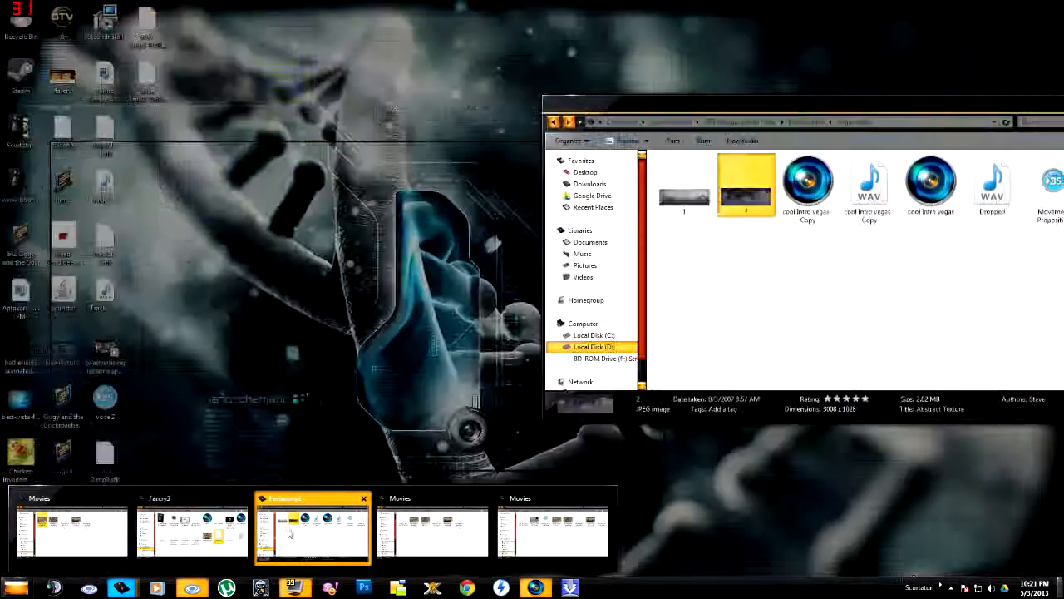
left_click(308, 534)
left_click(844, 217)
left_click_drag(918, 110, 805, 117)
left_click_drag(881, 202, 405, 490)
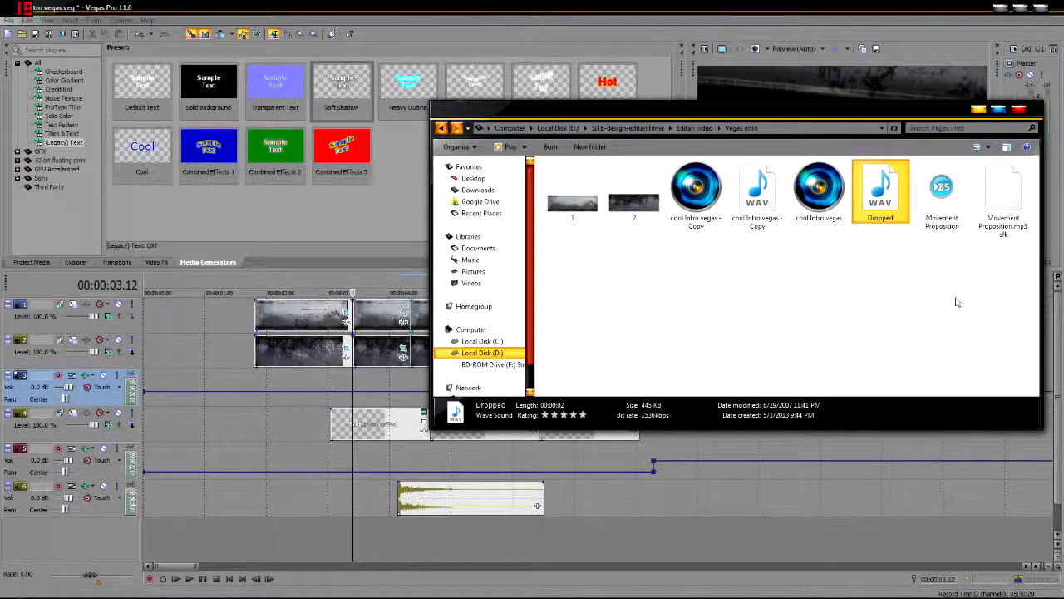
left_click(979, 109)
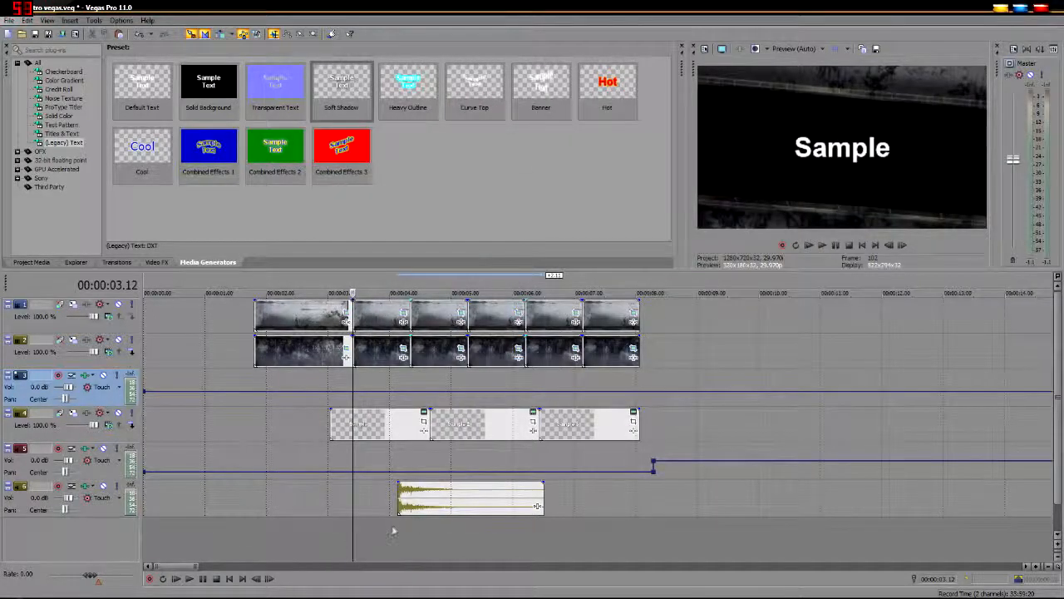
Step: Trim the Dropped sound to about 16 frames and place it on track 5 starting at 2.00
left_click(395, 530)
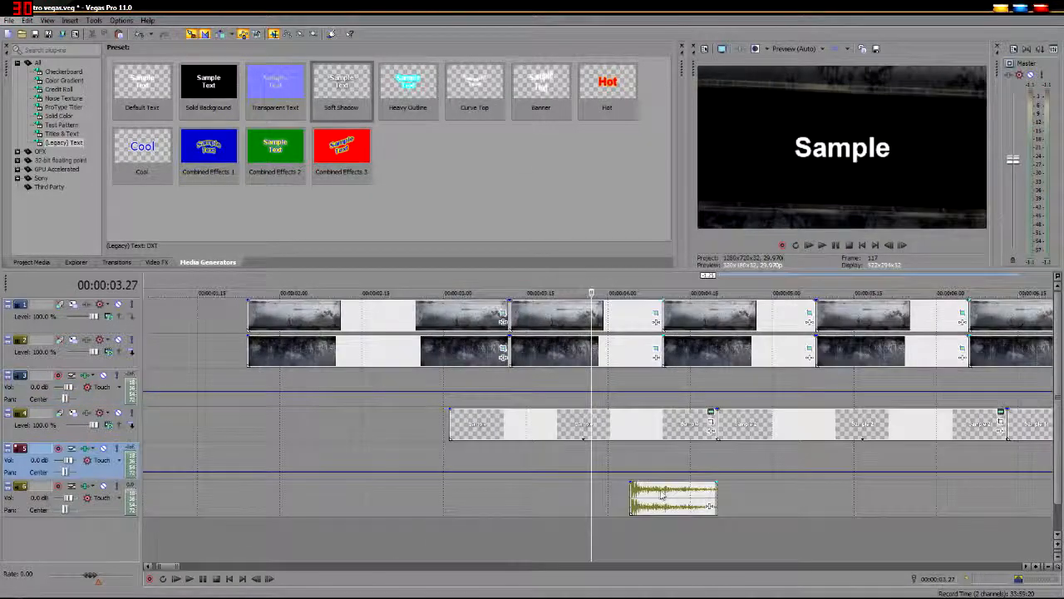
left_click_drag(656, 492, 515, 456)
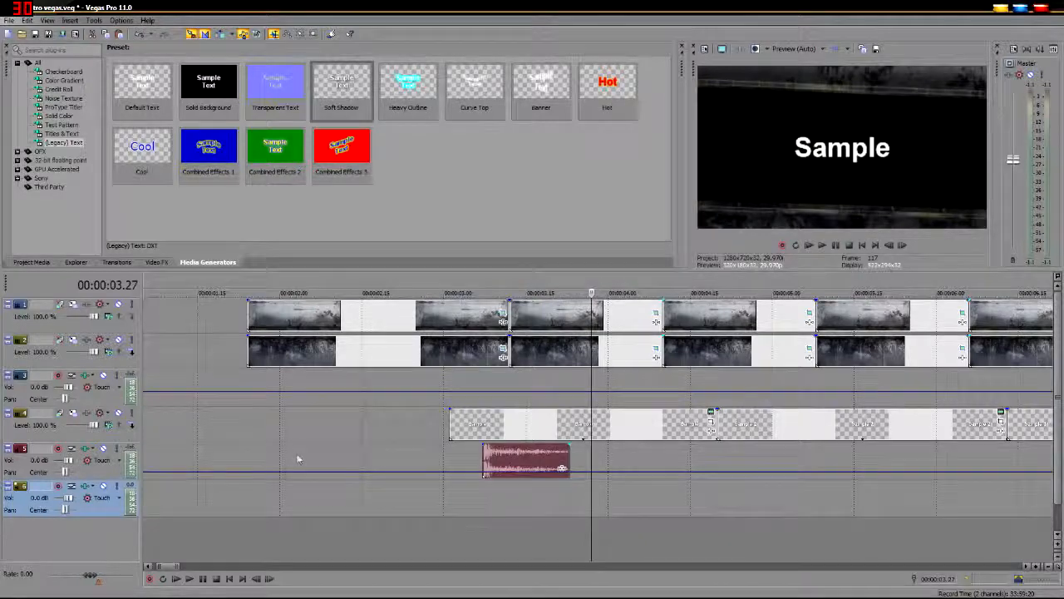
left_click(285, 457)
left_click(253, 458)
key("space")
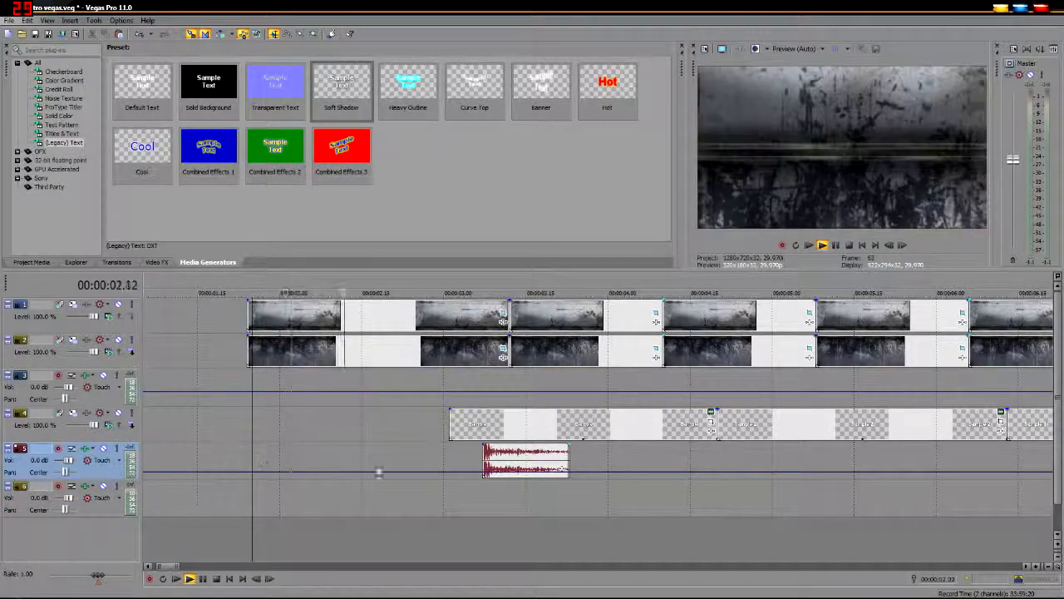
key("space")
left_click_drag(520, 463, 317, 482)
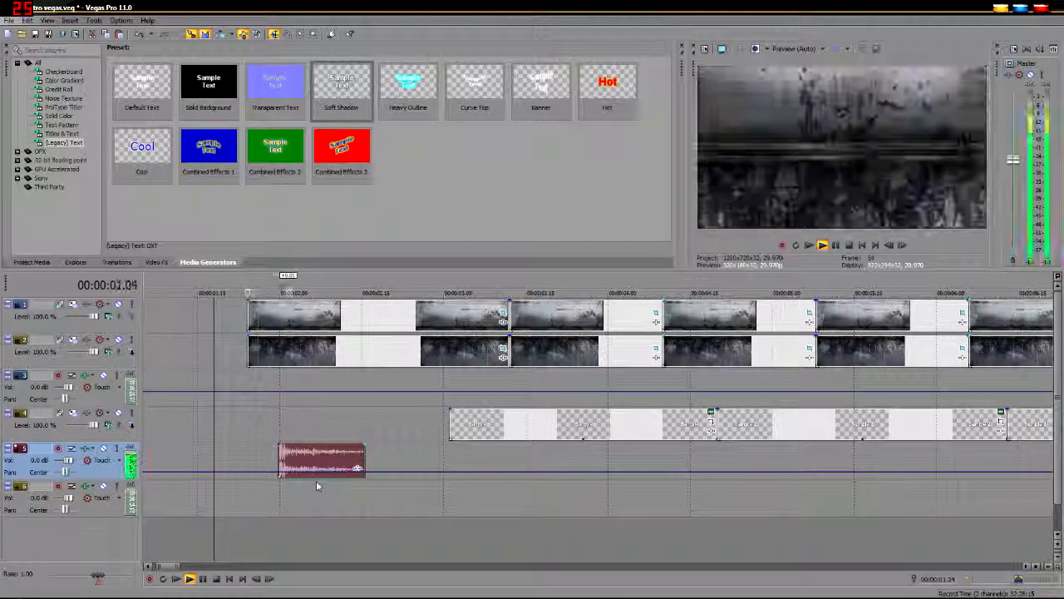
key("space")
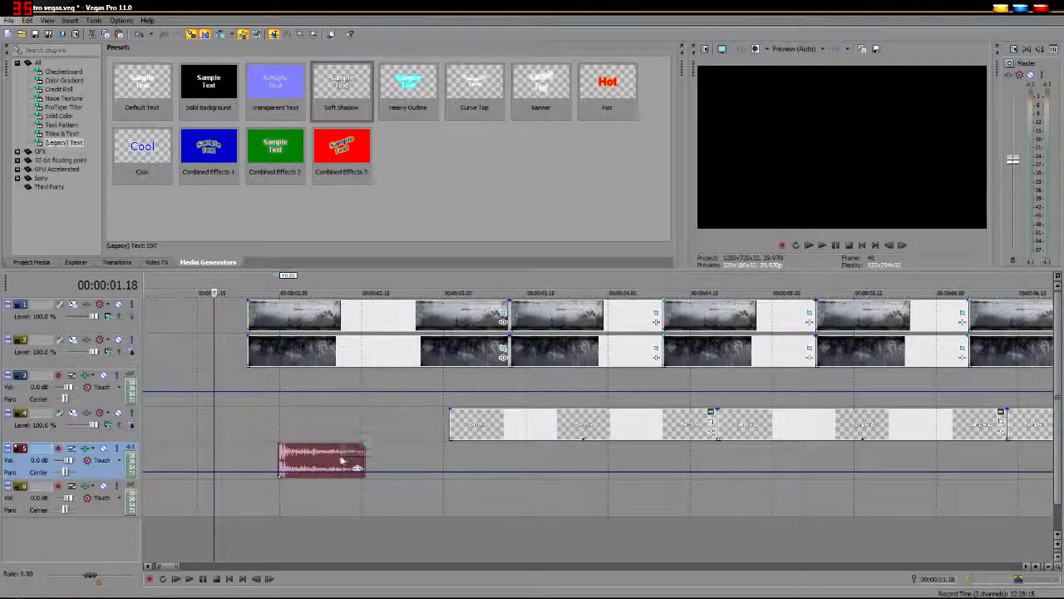
Step: Copy the Dropped sound, paste it on track 5 at about 4.16, and play it back
right_click(341, 460)
left_click(391, 274)
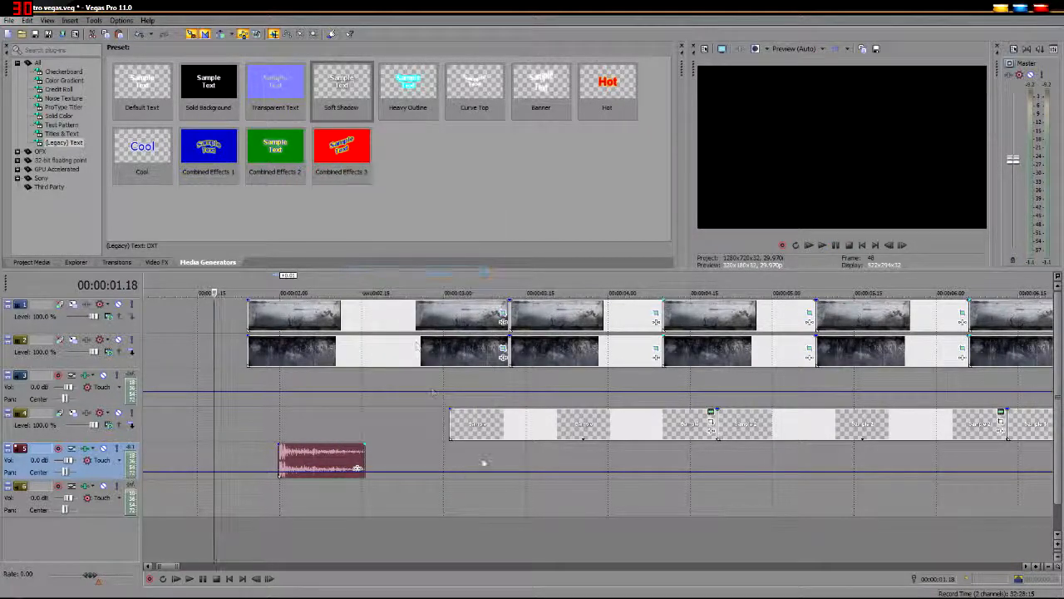
left_click(456, 459)
key("space")
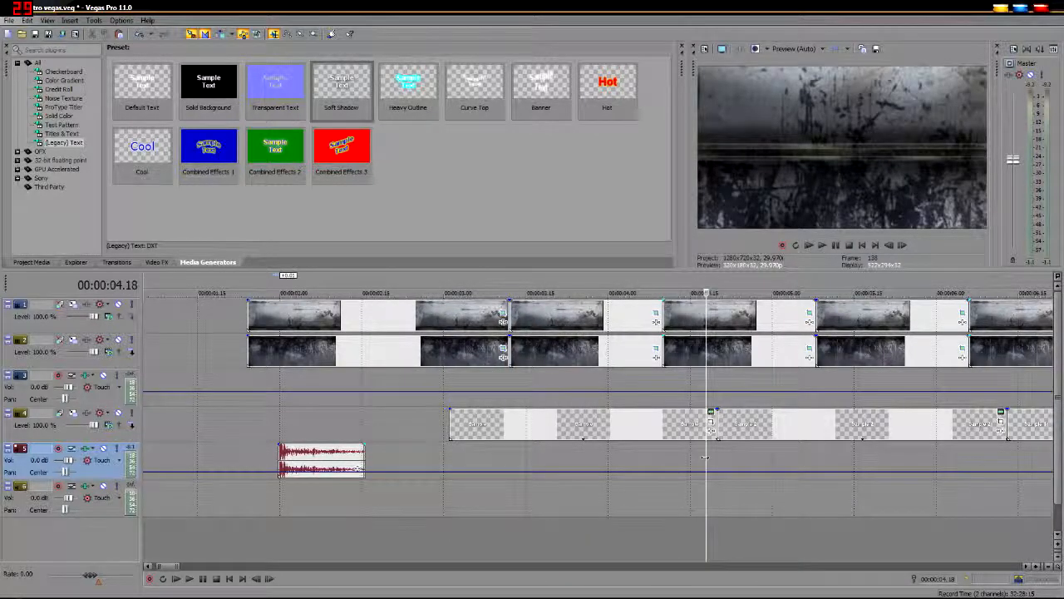
mouse_move(698, 458)
left_mouse_down()
mouse_move(684, 459)
mouse_move(695, 460)
left_mouse_up()
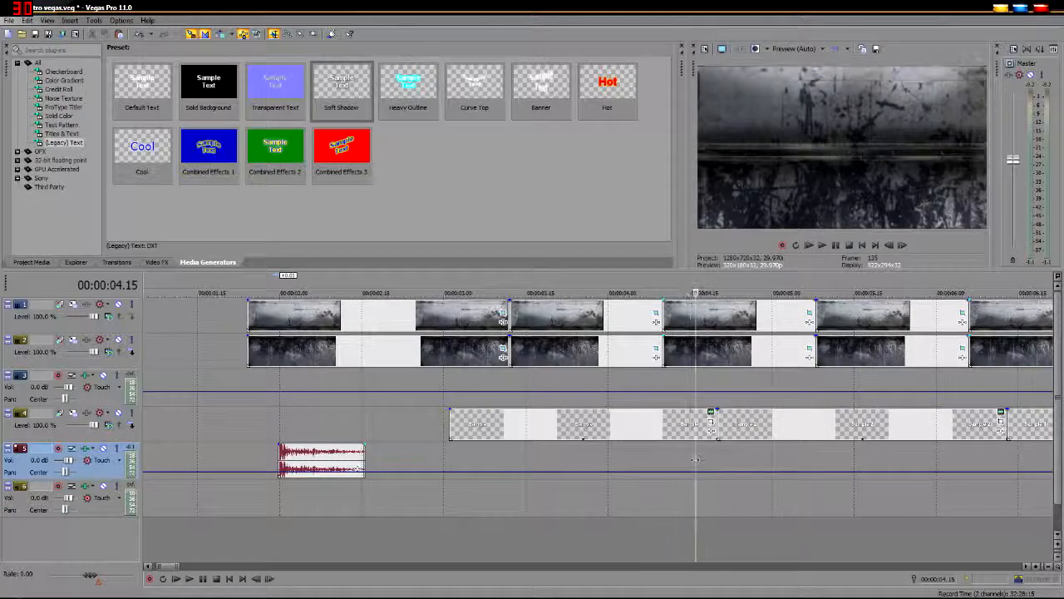
right_click(705, 461)
left_click(716, 463)
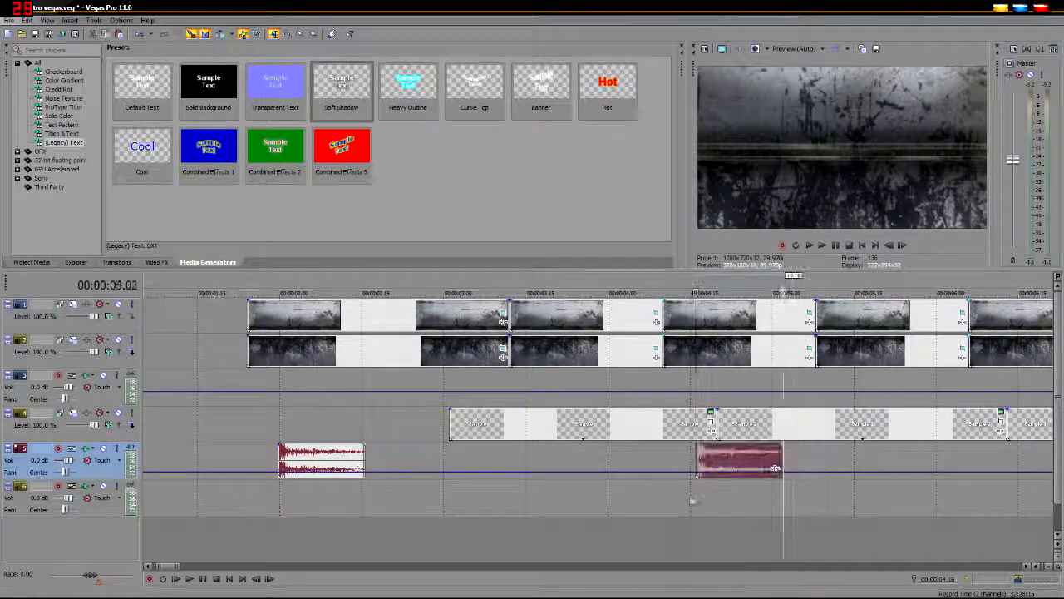
left_click(687, 504)
key("space")
key("space")
Step: Paste another Dropped sound on track 5 at 6.13, where Sample 3 starts, and play it back
left_click(620, 459)
scroll(620, 459, "down", 2)
left_click_drag(620, 459, 669, 460)
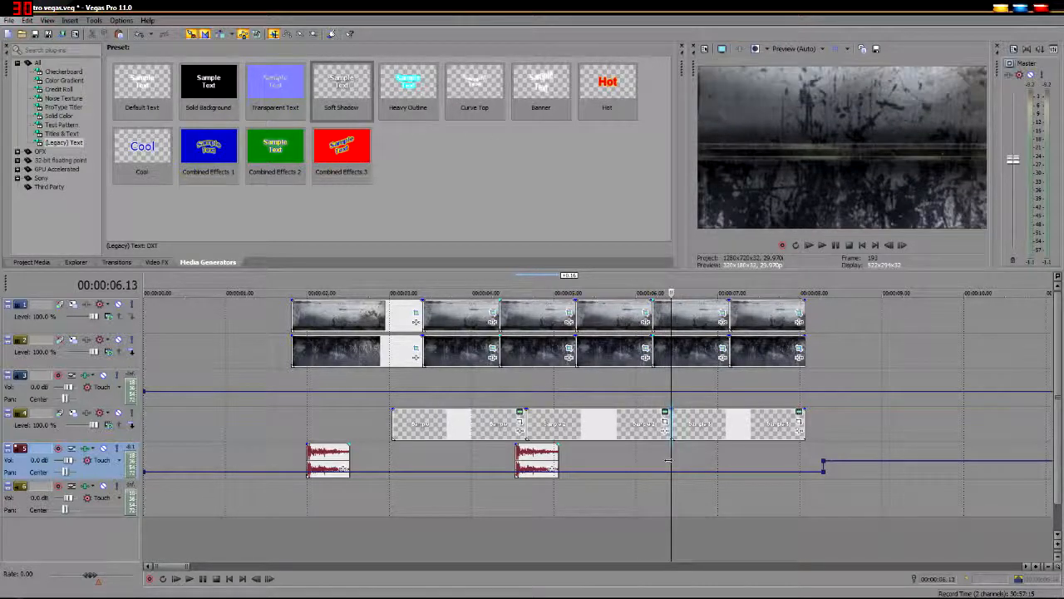
right_click(677, 465)
left_click(712, 466)
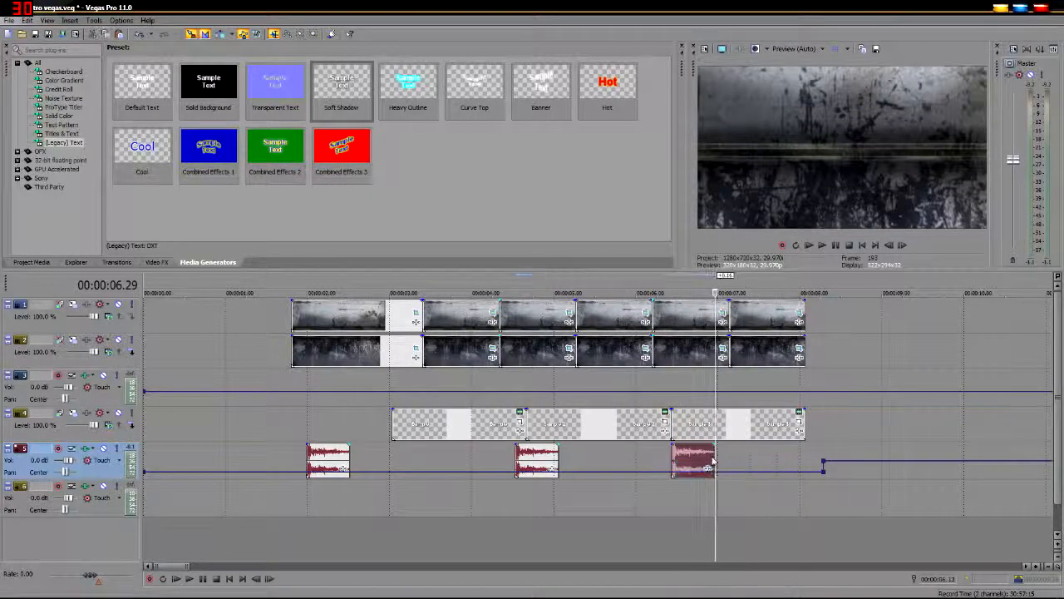
left_click(666, 458)
key("space")
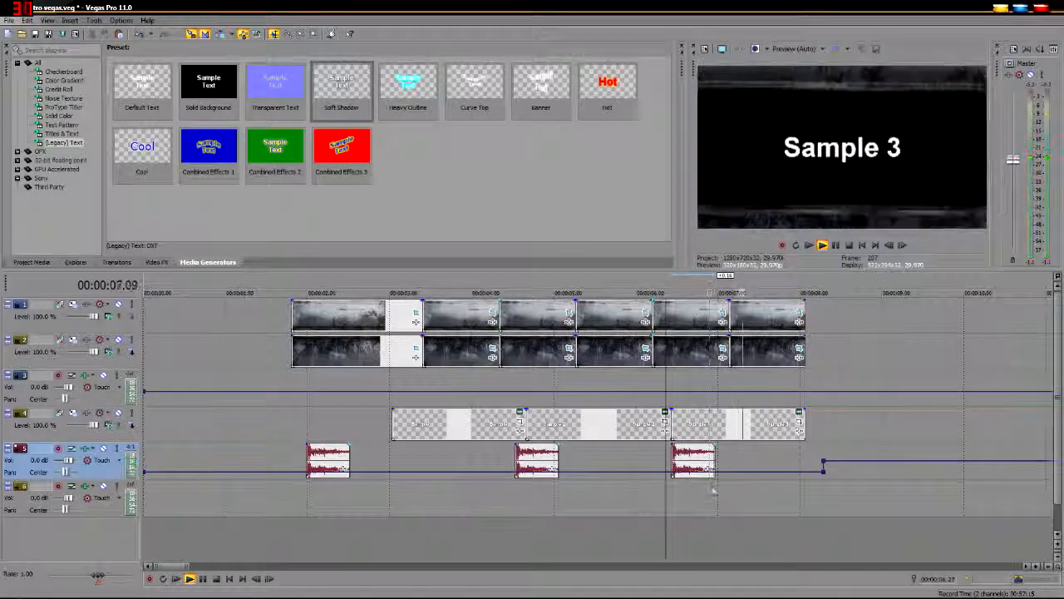
key("space")
Step: Add the Movement Proposition music from the Vegas intro folder in Windows Explorer to track 6 at about 3.18
left_click(273, 496)
scroll(276, 496, "down", 1)
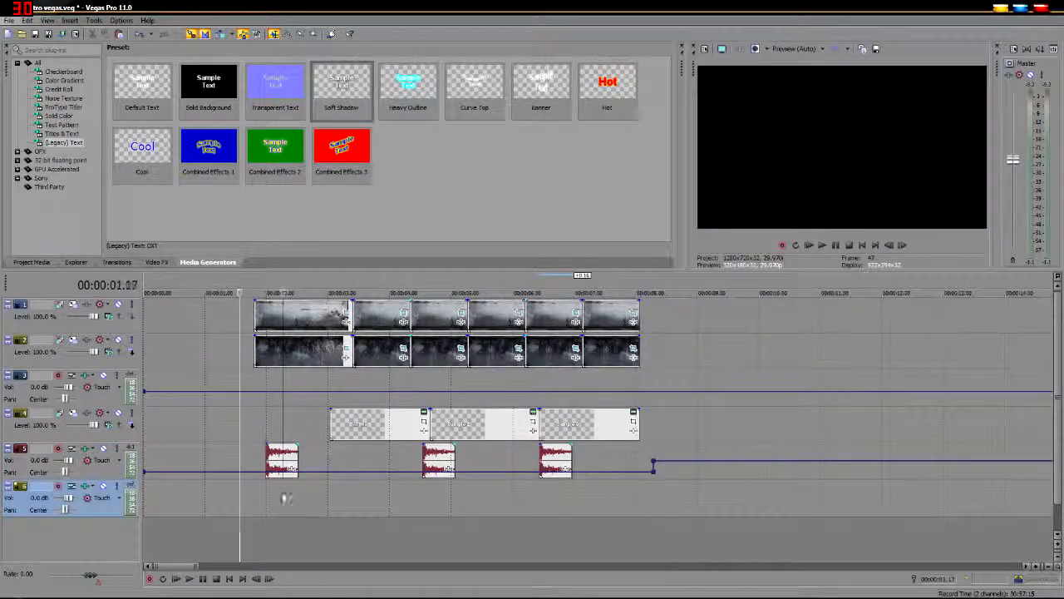
left_click(283, 497)
mouse_move(123, 588)
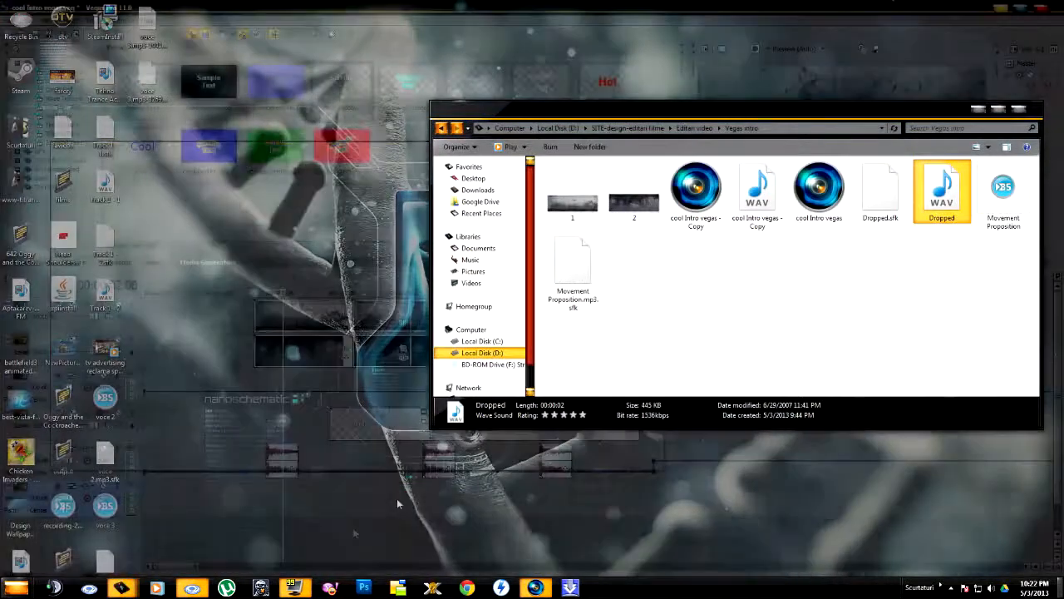
left_click(309, 530)
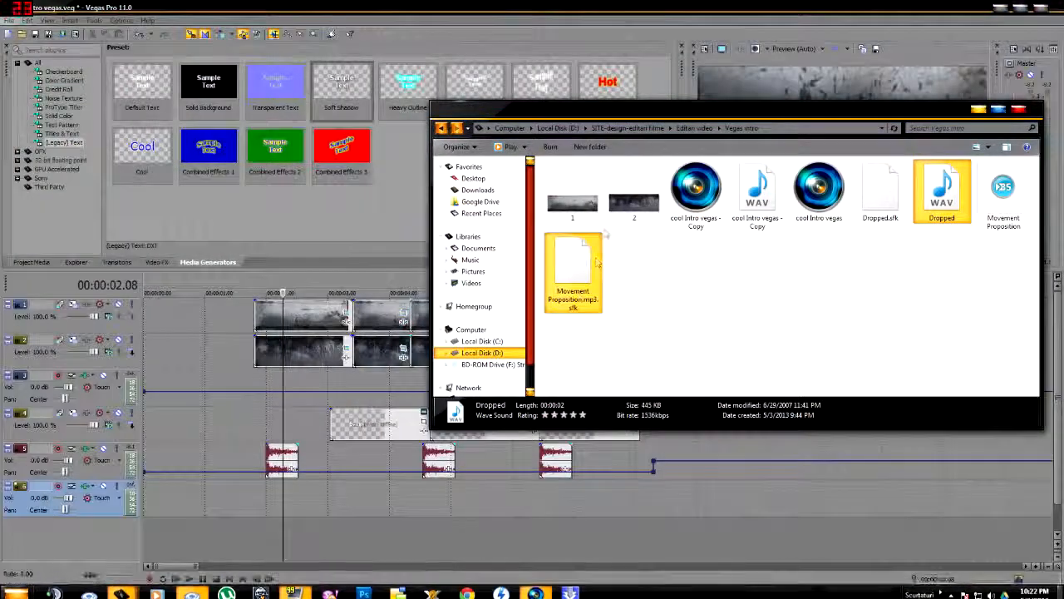
left_click(1003, 192)
left_click_drag(1003, 191, 374, 502)
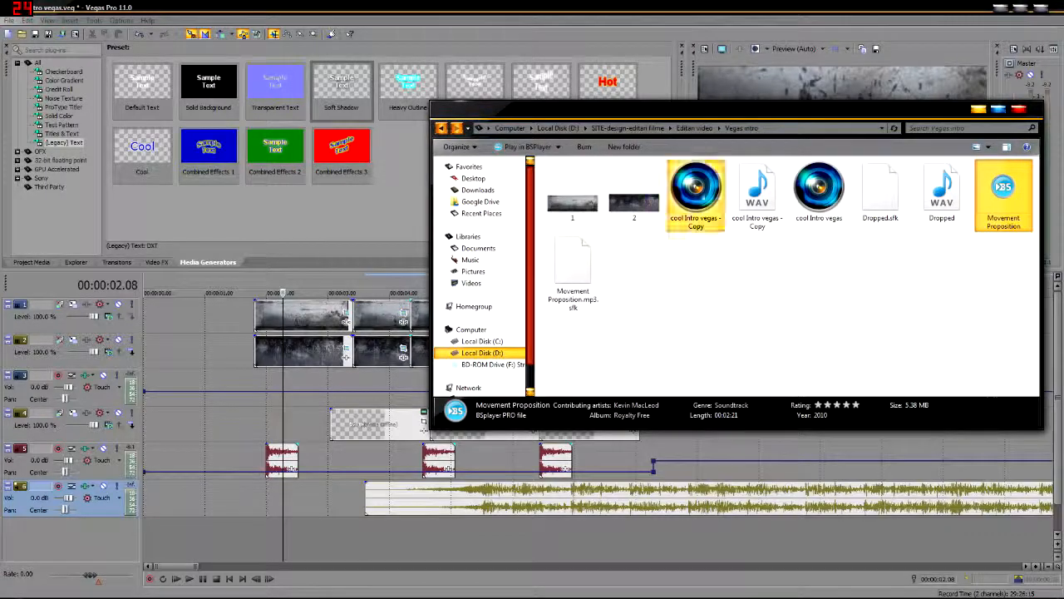
left_click(978, 110)
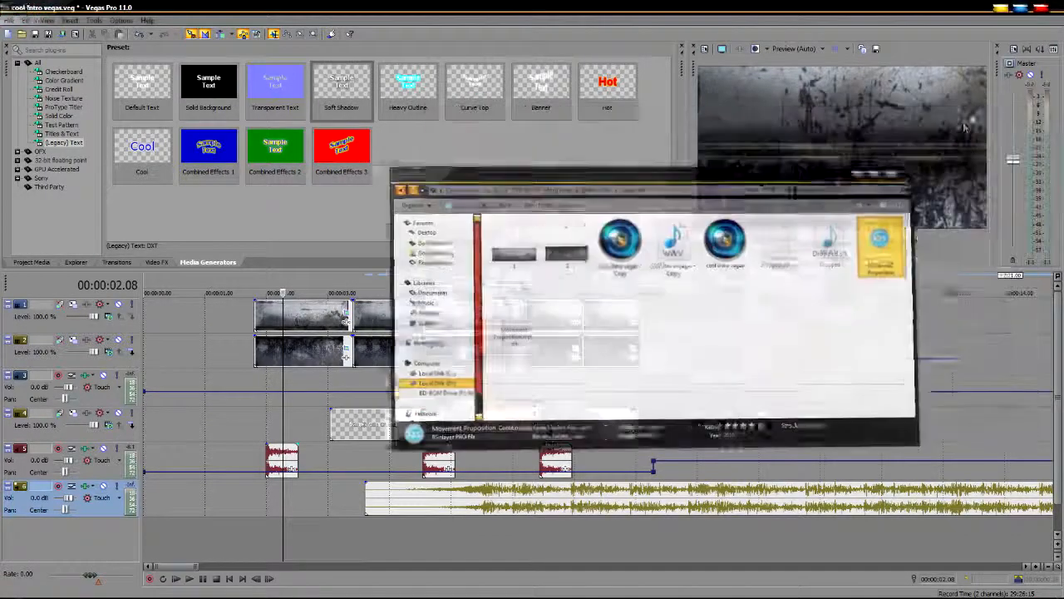
Step: Move the Movement Proposition music earlier on track 6 and trim its start to about 1.00
left_click(404, 502)
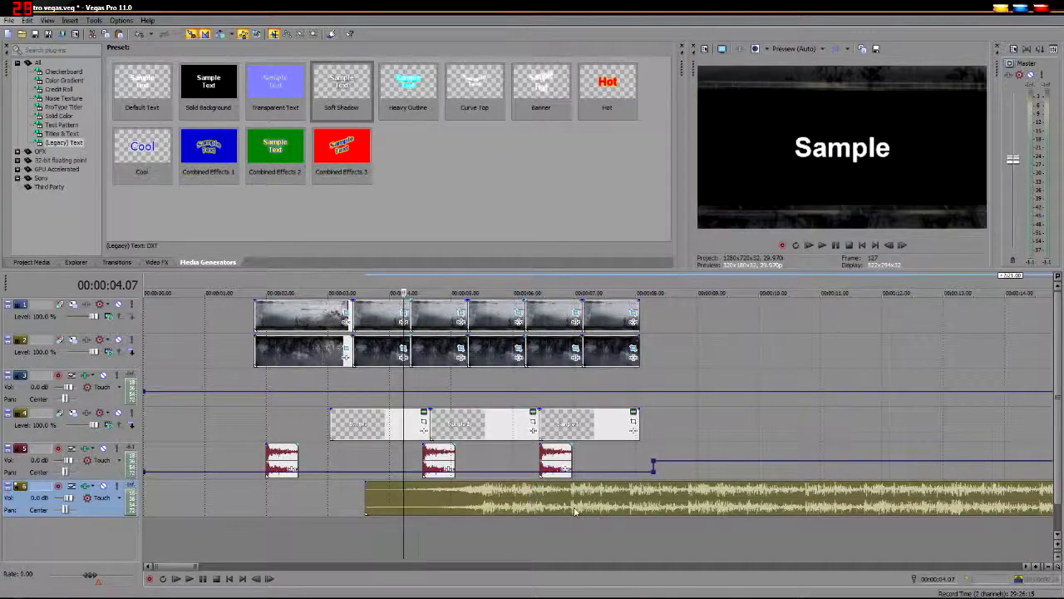
left_click_drag(537, 509, 333, 496)
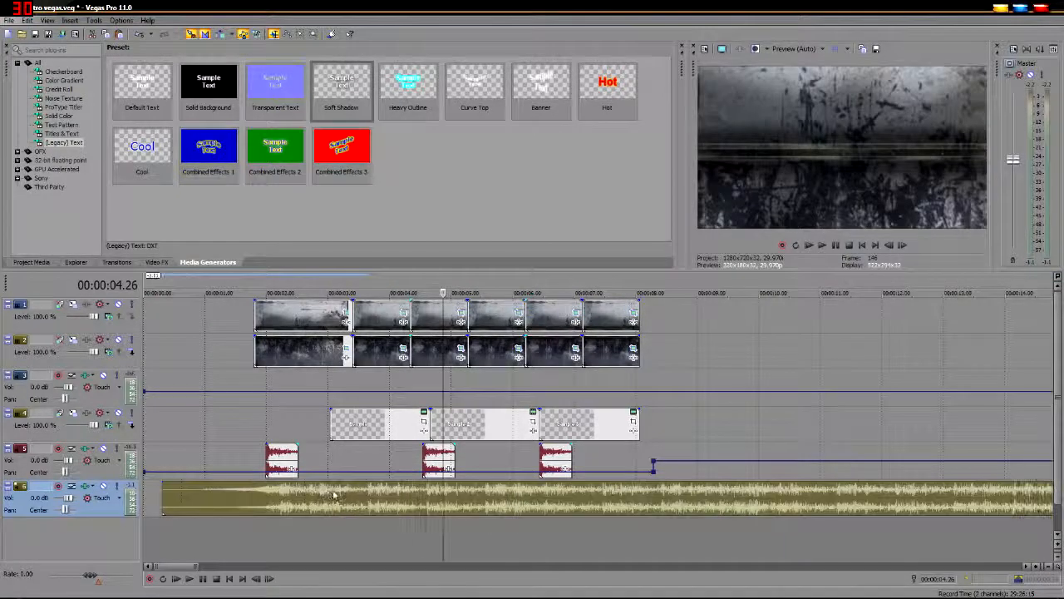
left_click_drag(163, 499, 204, 499)
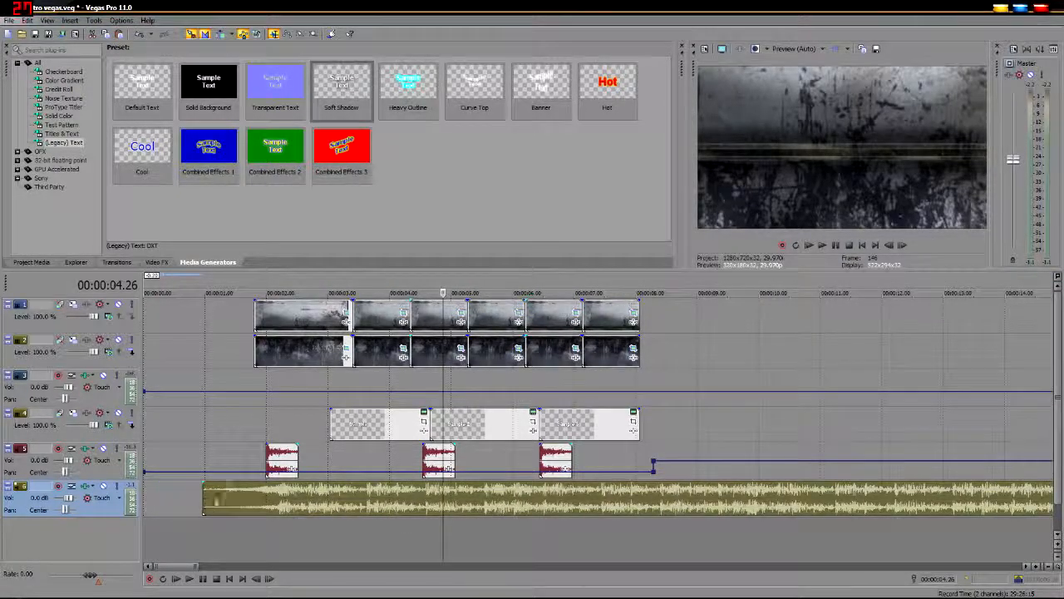
Step: Shift the Movement Proposition music on track 6 earlier to about 0.21 and play back the opening
left_click(233, 439)
key("space")
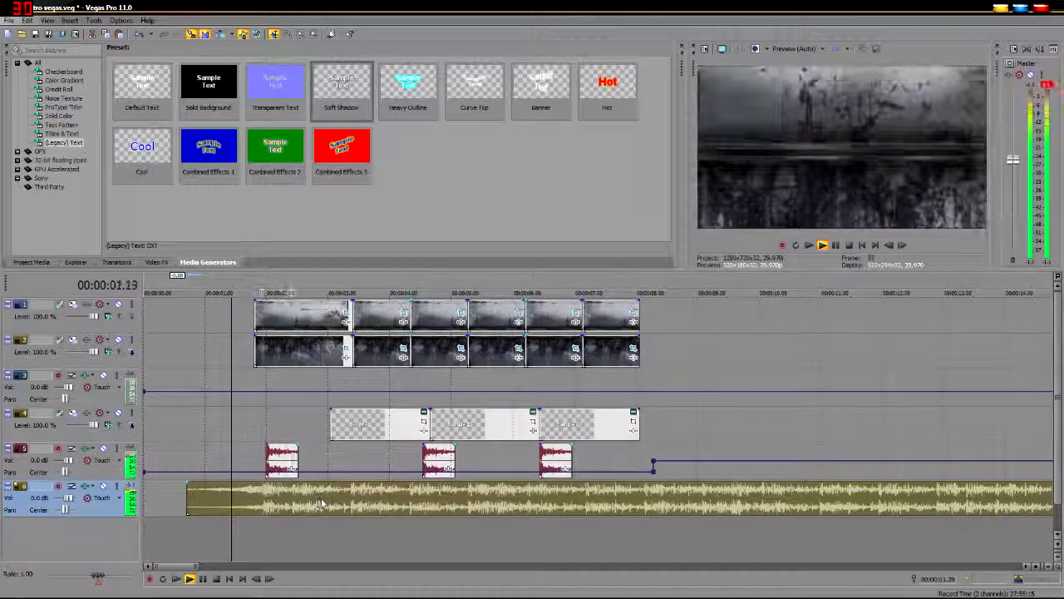
left_click(256, 384)
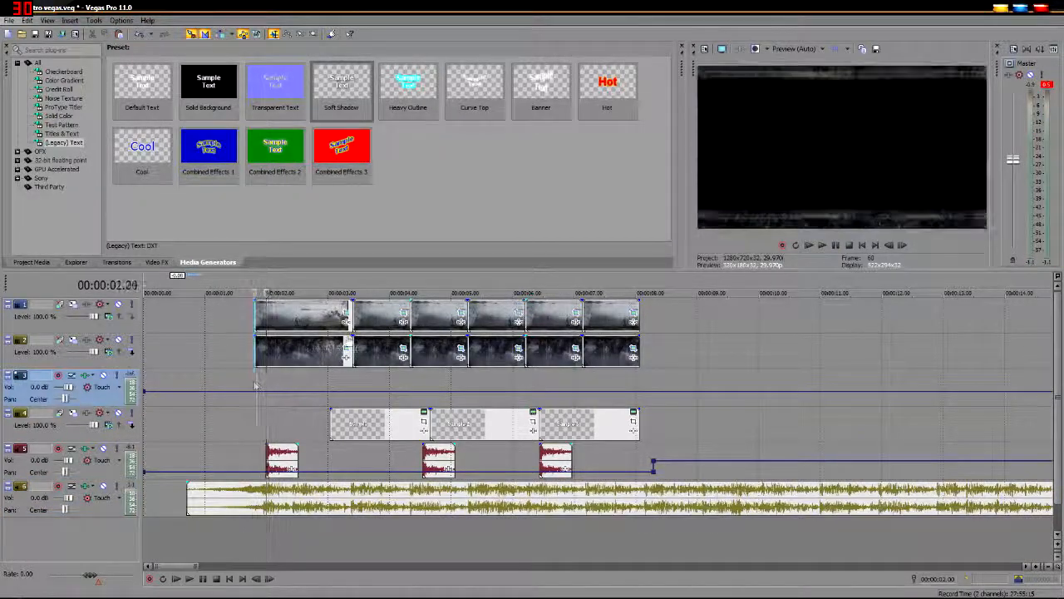
Step: Move the opening Pan/Crop keyframe slightly later in the first clips on tracks 1 and 2, and play the intro back
left_click(346, 314)
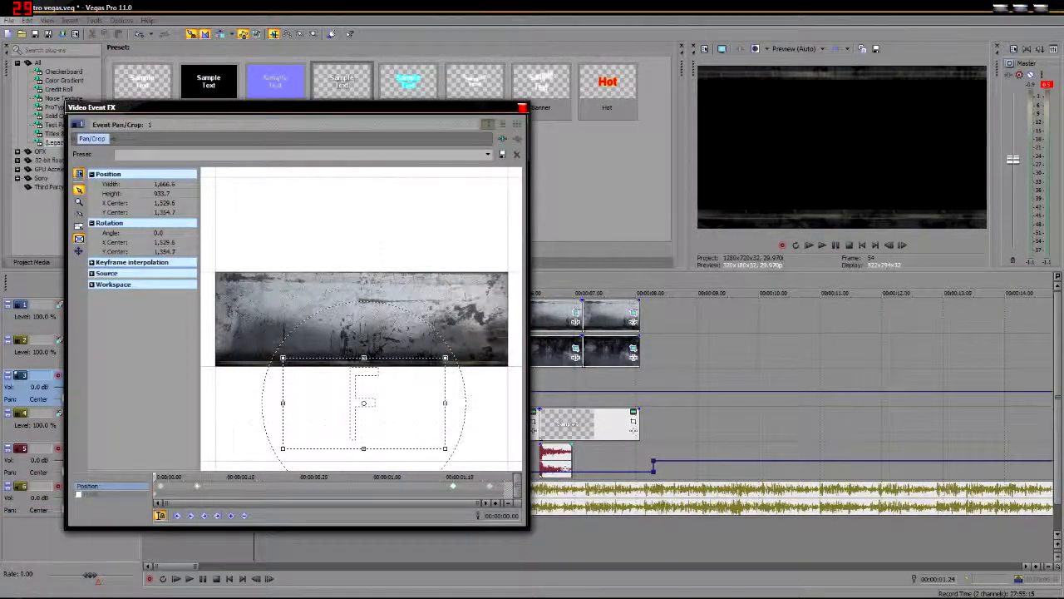
left_click_drag(164, 489, 197, 494)
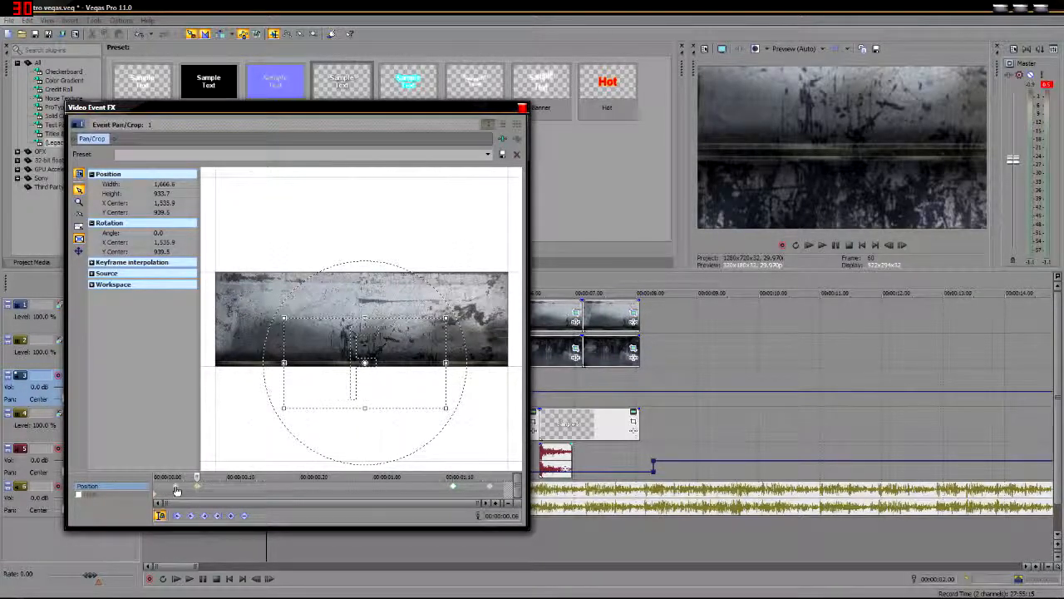
left_click(521, 108)
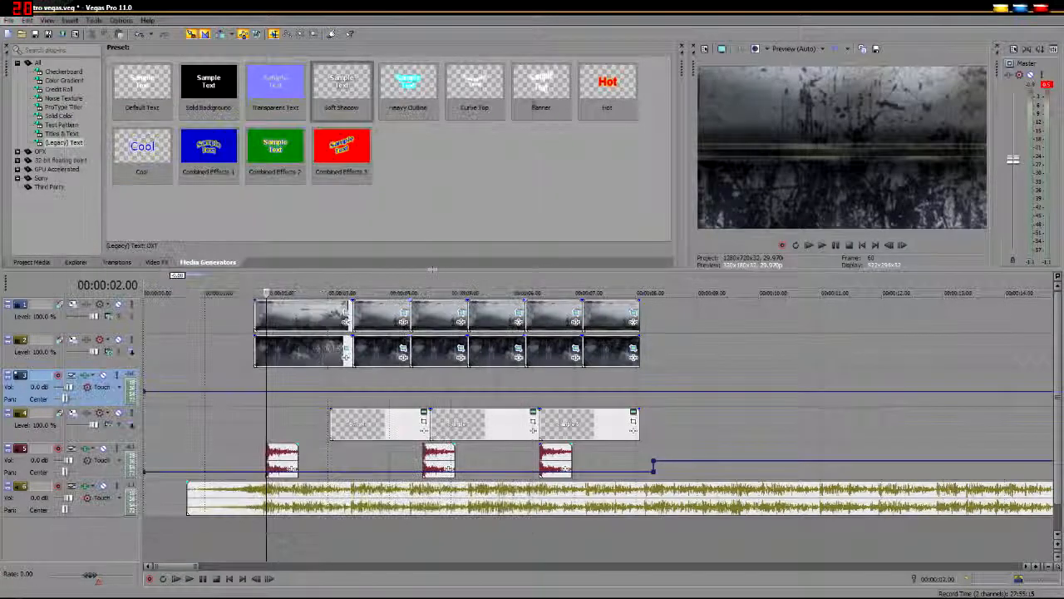
left_click(345, 350)
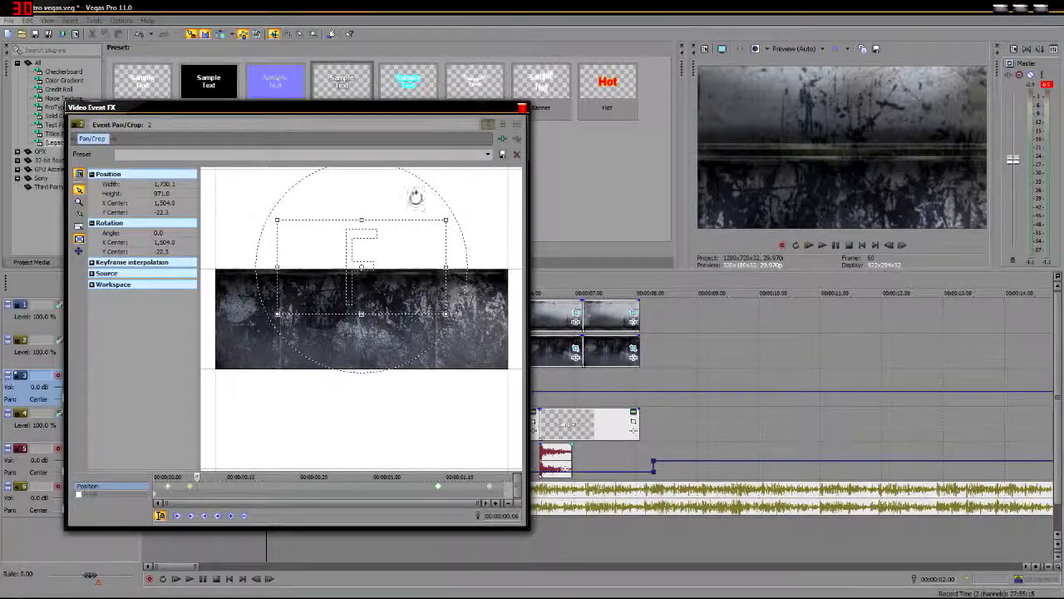
left_click(521, 108)
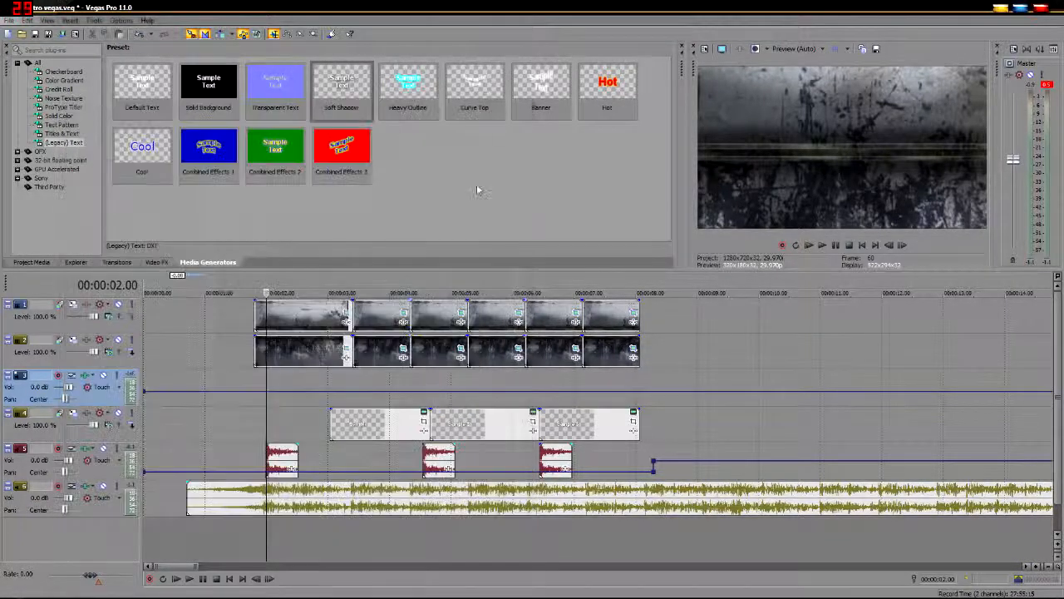
left_click(240, 540)
key("space")
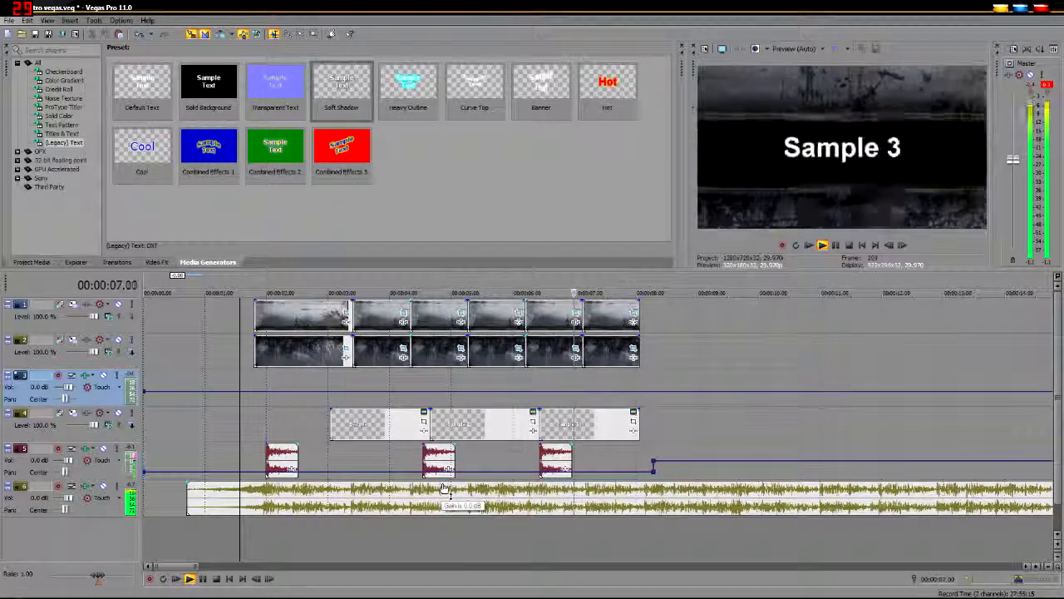
Step: Delay the opening Pan/Crop keyframe in the third clips on tracks 1 and 2, where Sample 2 begins, and play that section back
left_click(385, 376)
left_click_drag(391, 378, 424, 379)
left_click(462, 313)
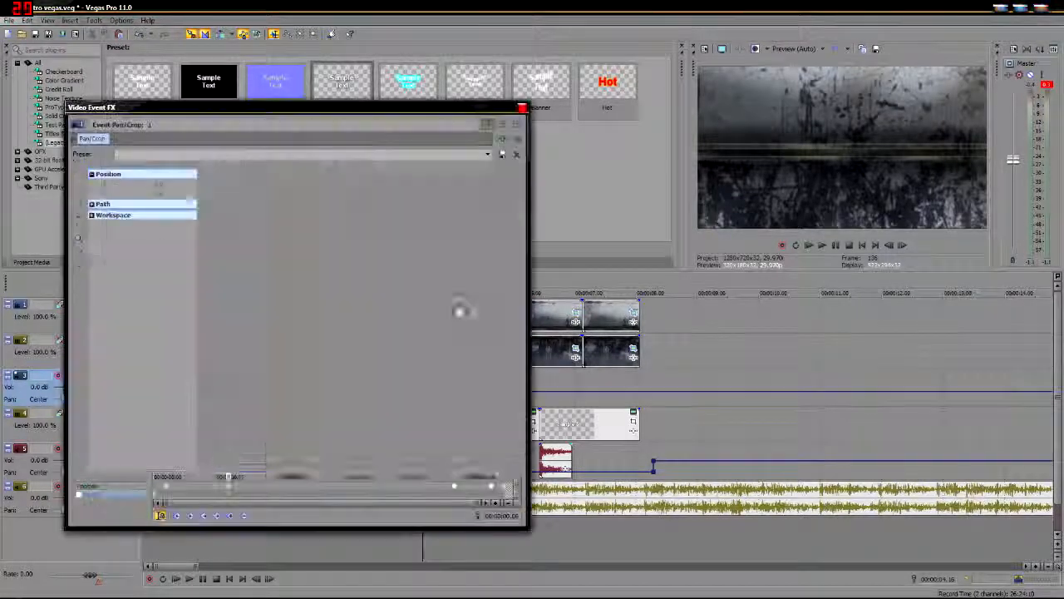
left_click(169, 491)
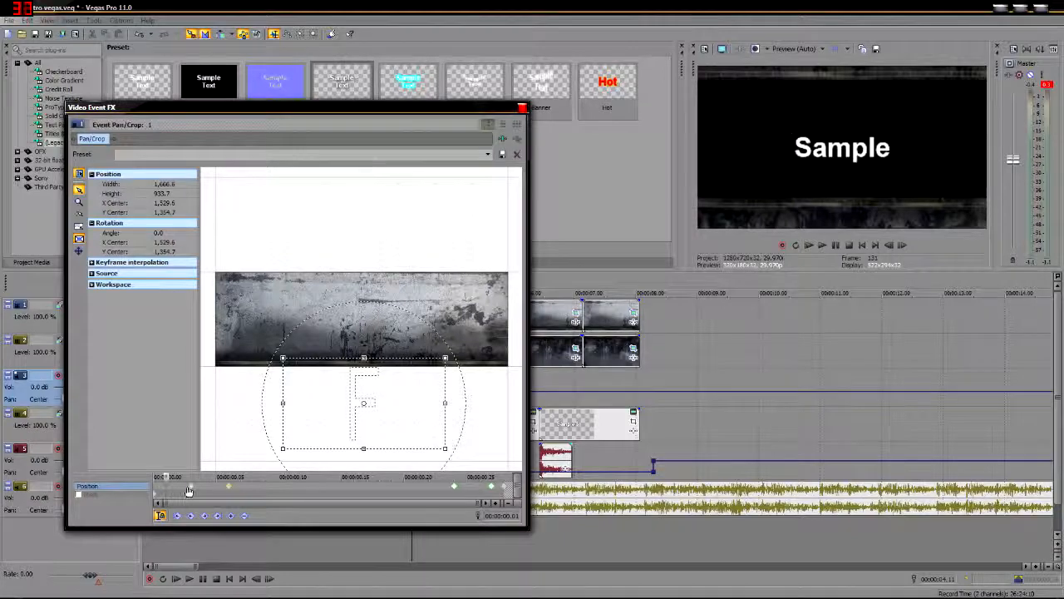
left_click(520, 108)
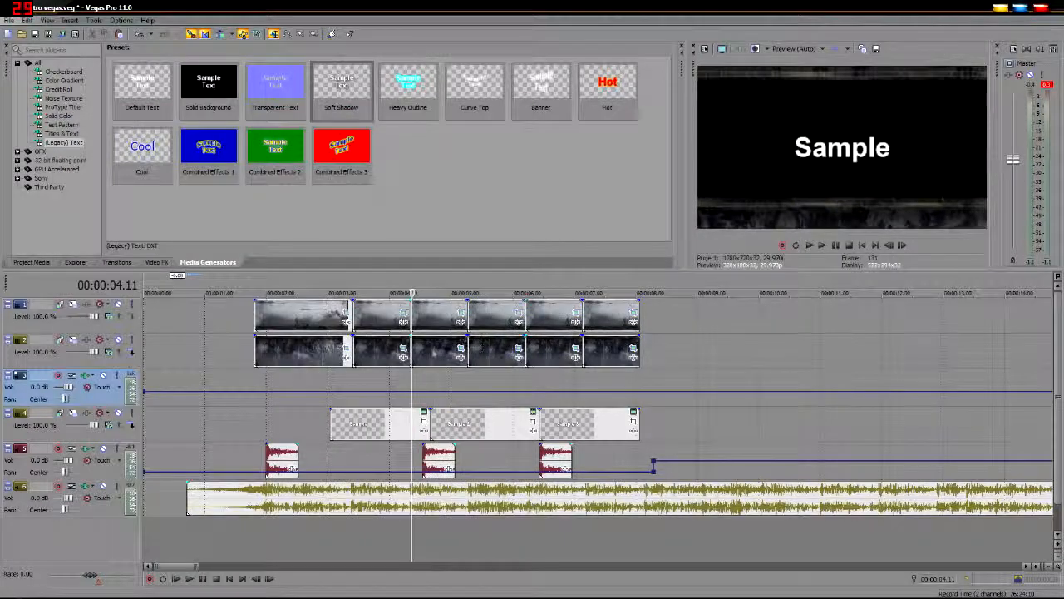
left_click(461, 351)
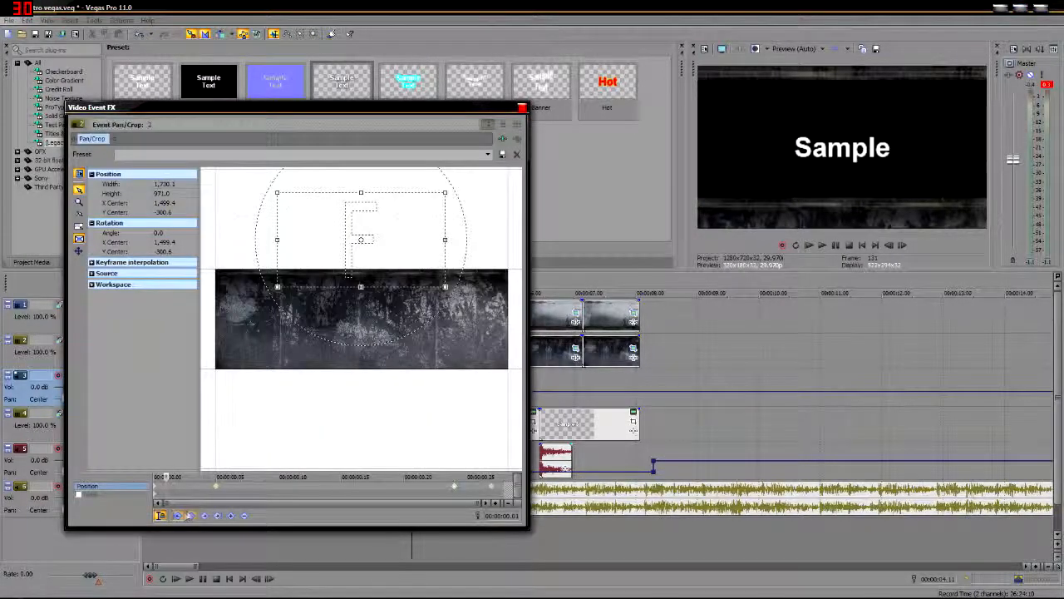
left_click_drag(158, 492, 172, 493)
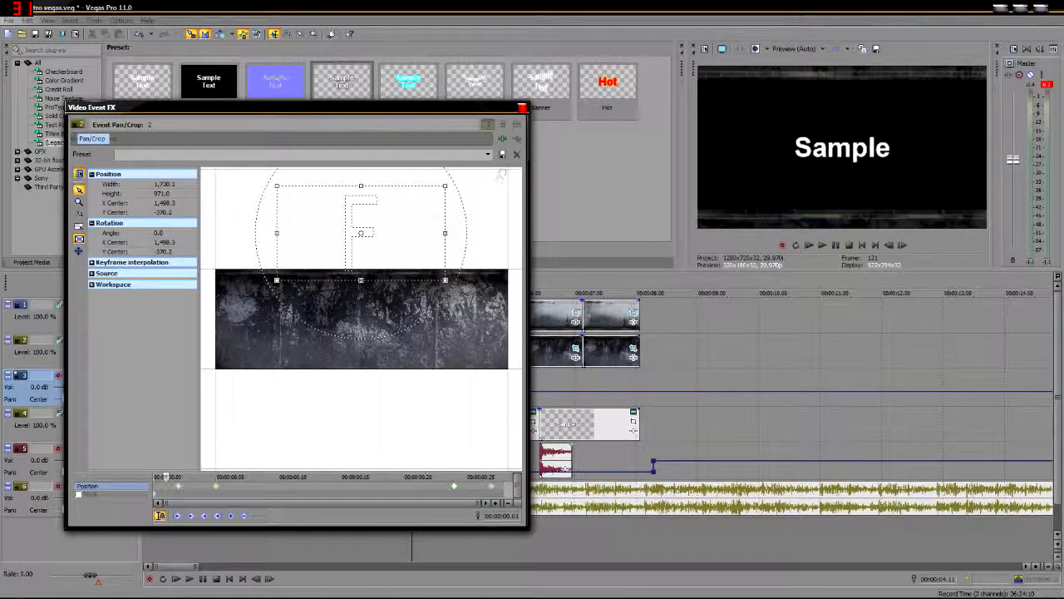
left_click(521, 108)
key("space")
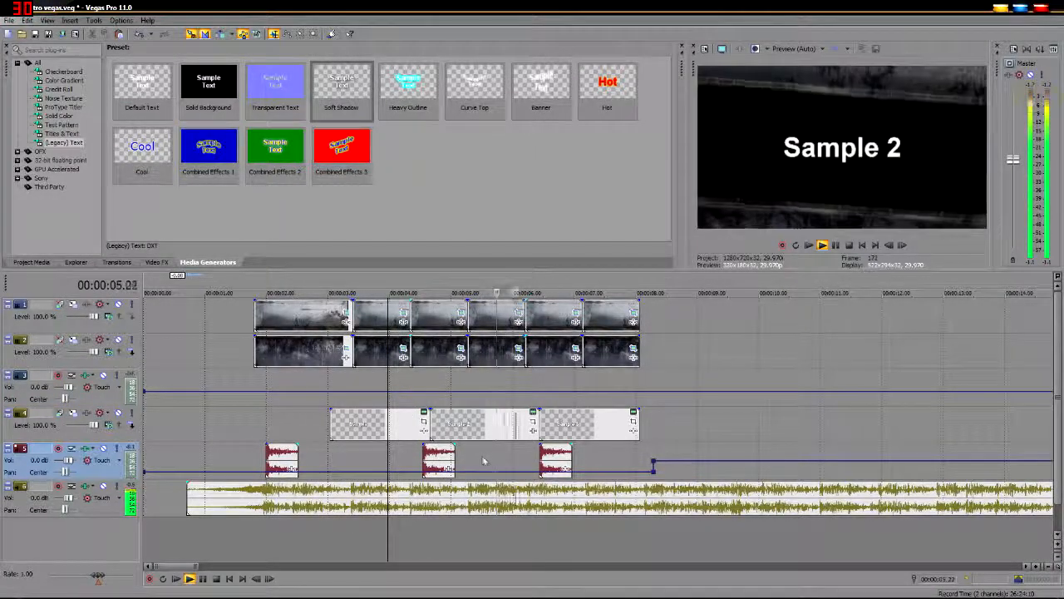
key("space")
Step: Delay the opening Pan/Crop keyframe in the fifth clips on tracks 1 and 2, where Sample 3 begins, and check the timing in playback
left_click(534, 379)
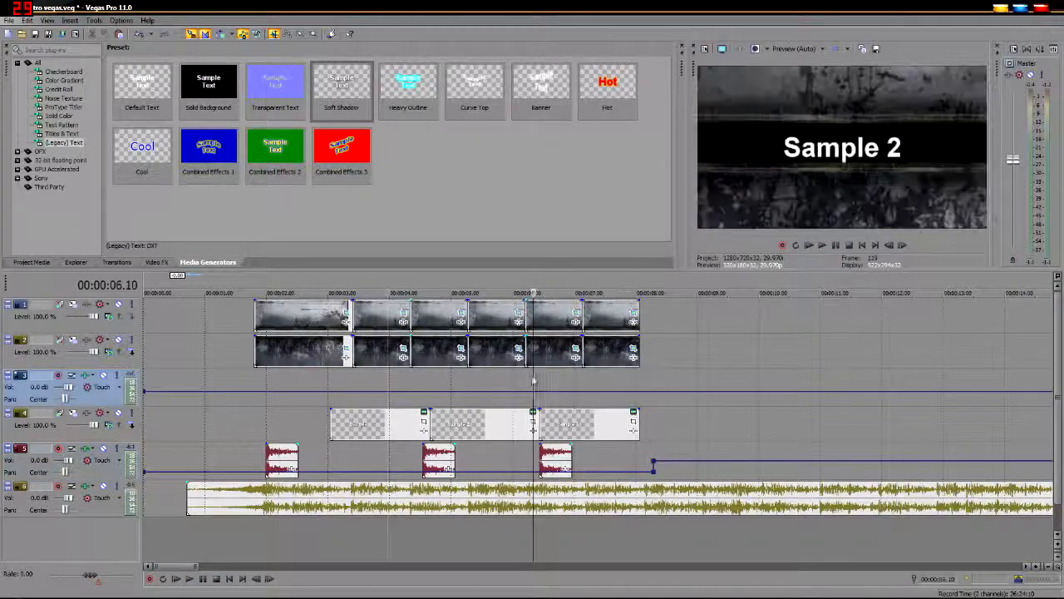
left_click_drag(532, 377, 551, 378)
left_click(575, 315)
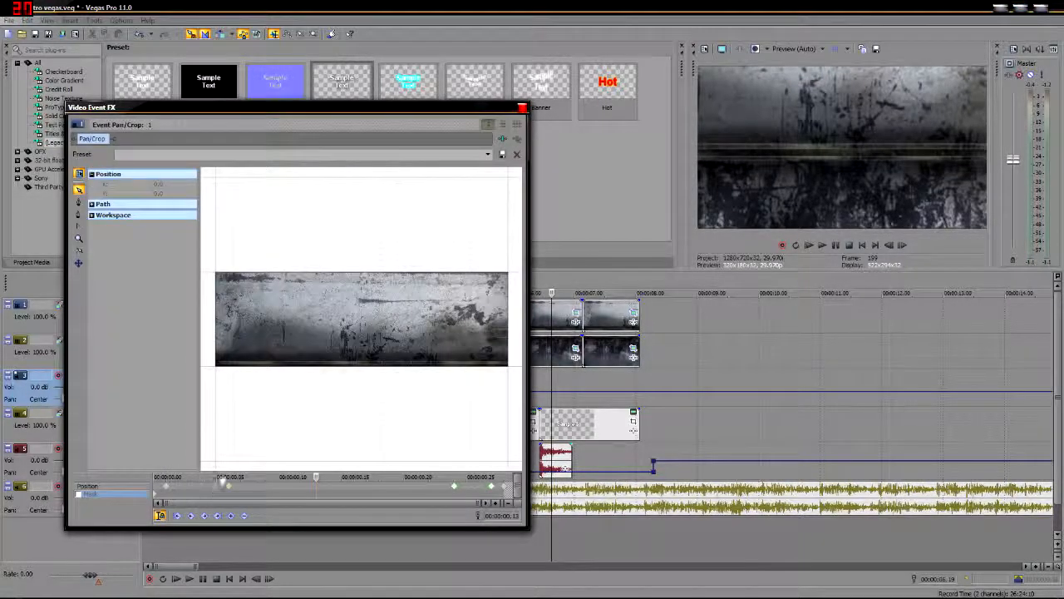
left_click(166, 489)
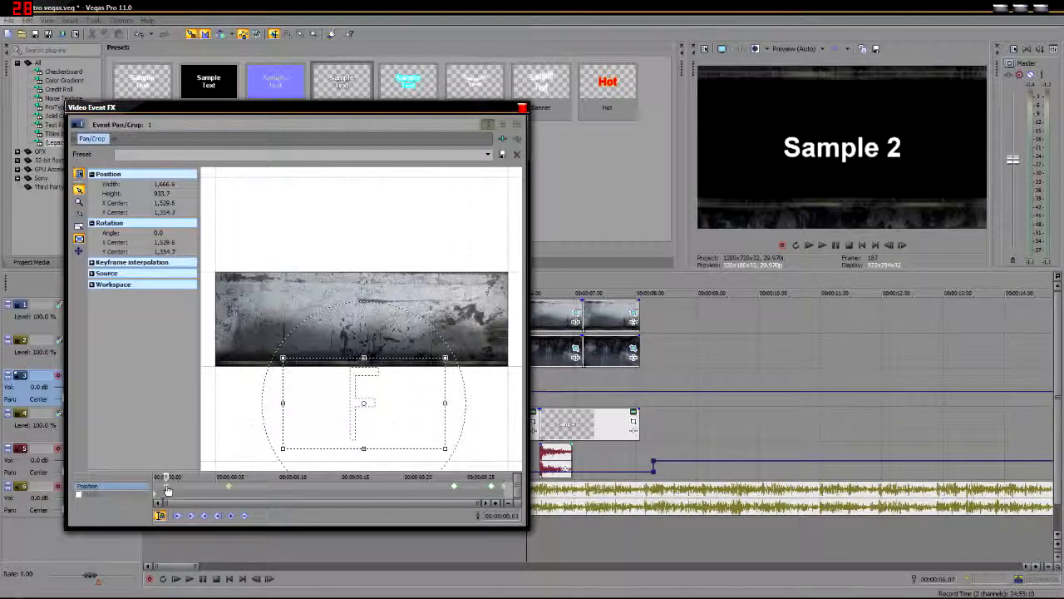
left_click(521, 108)
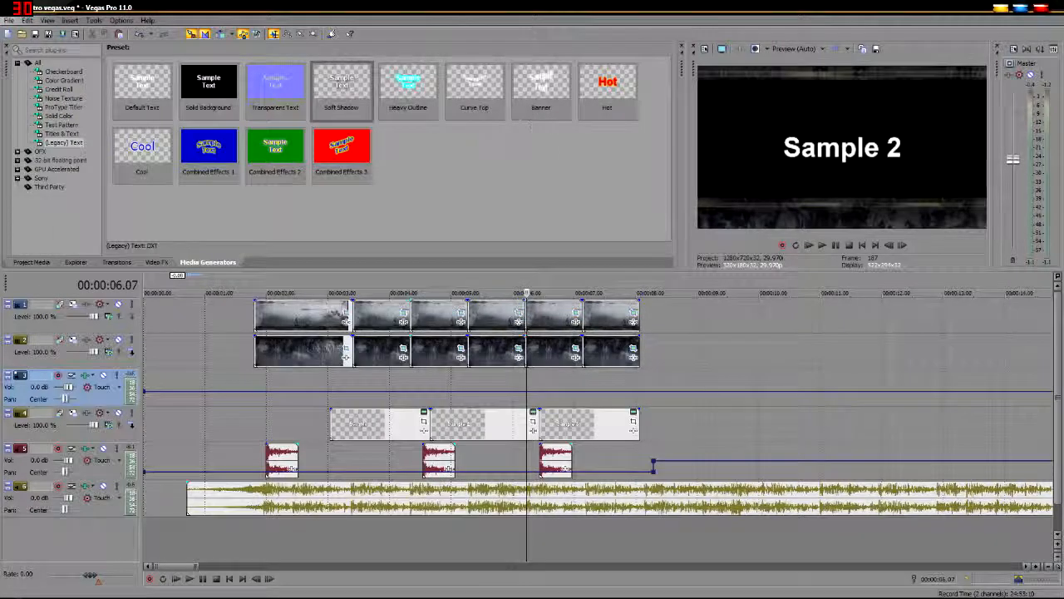
left_click(575, 351)
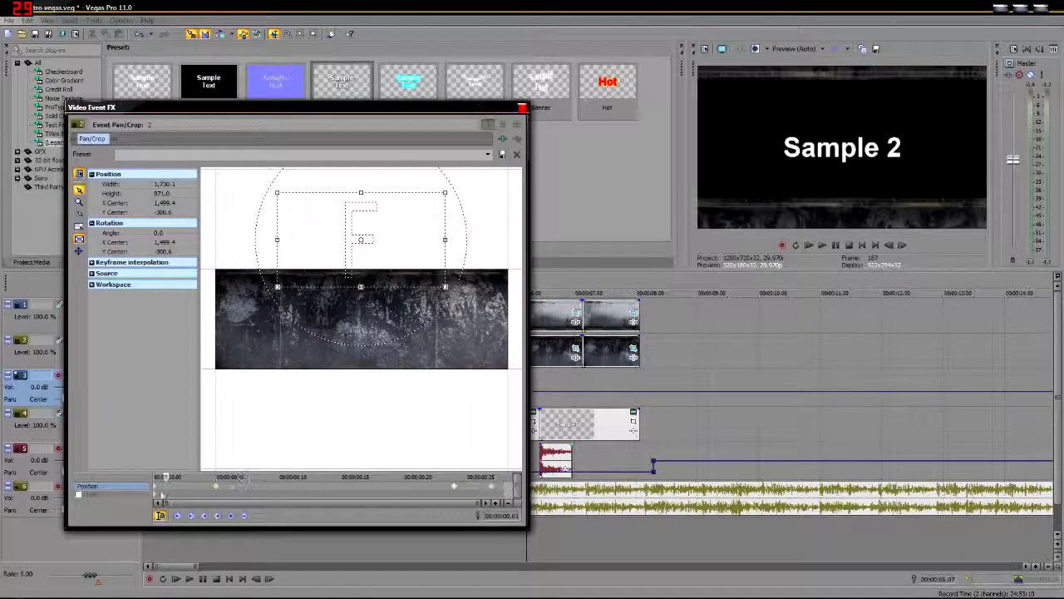
left_click_drag(157, 493, 185, 493)
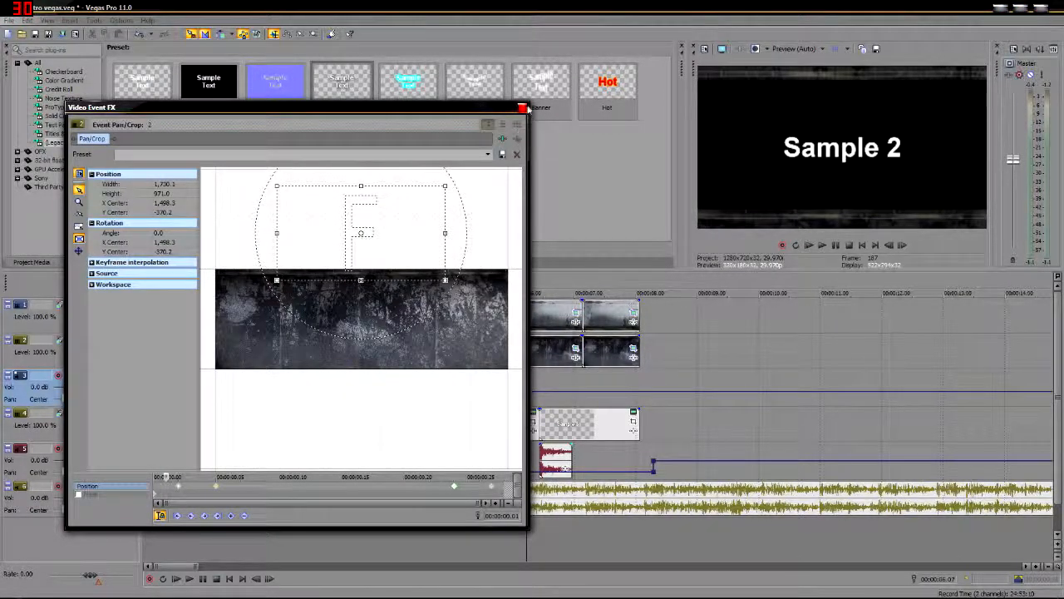
left_click(522, 108)
key("space")
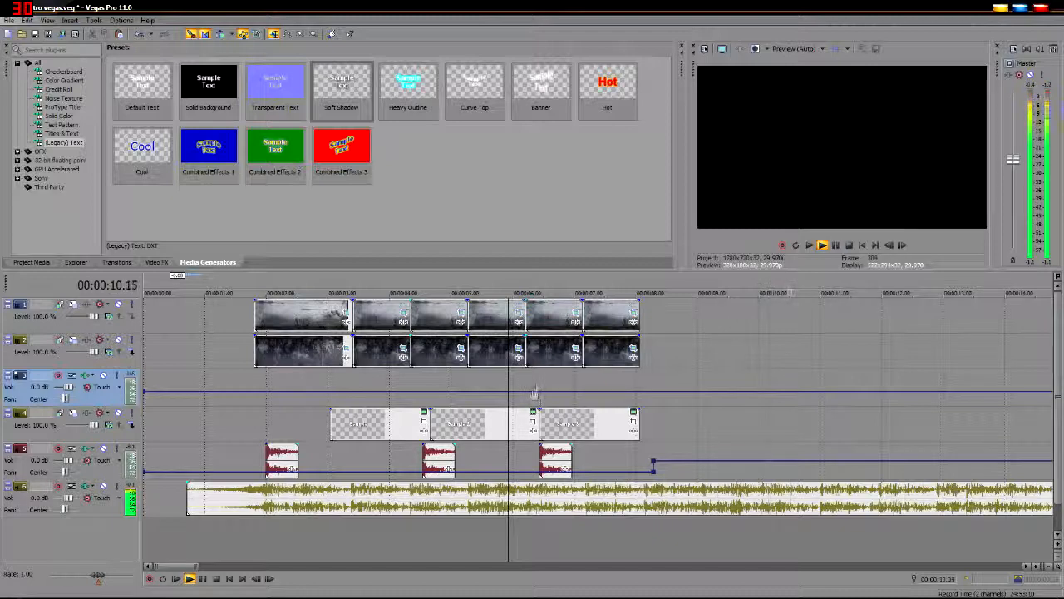
key("space")
Step: Play the whole intro from just before the first clip pair to check the slides against the sounds and music
left_click(531, 386)
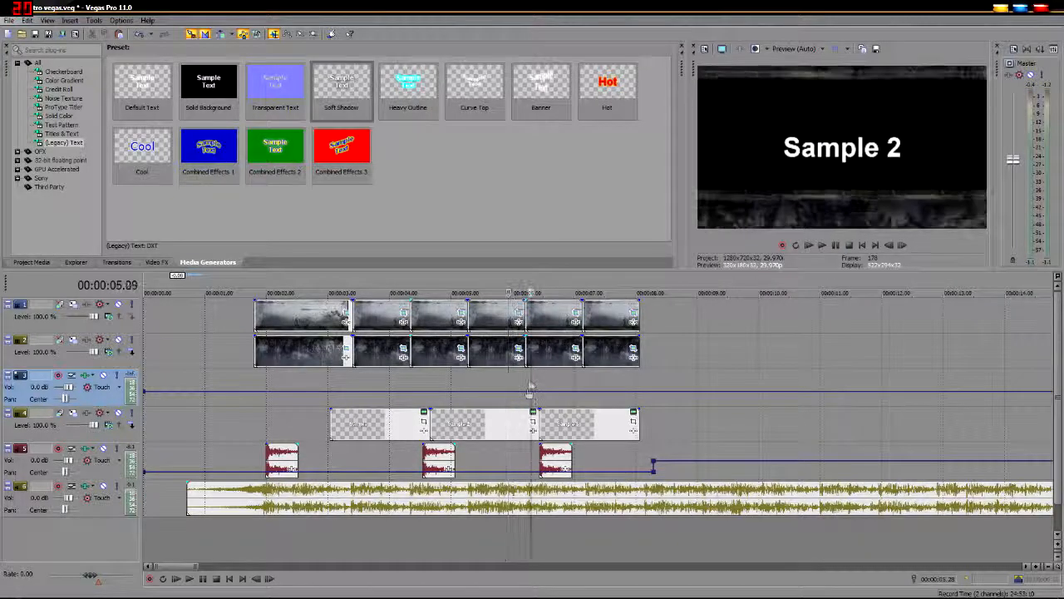
left_click(246, 385)
key("space")
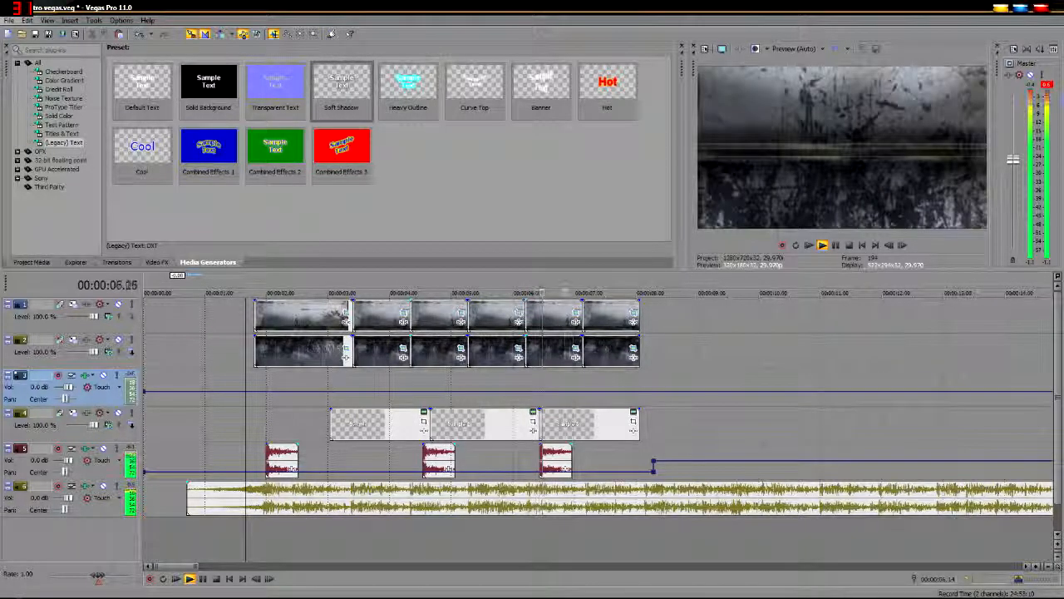
key("space")
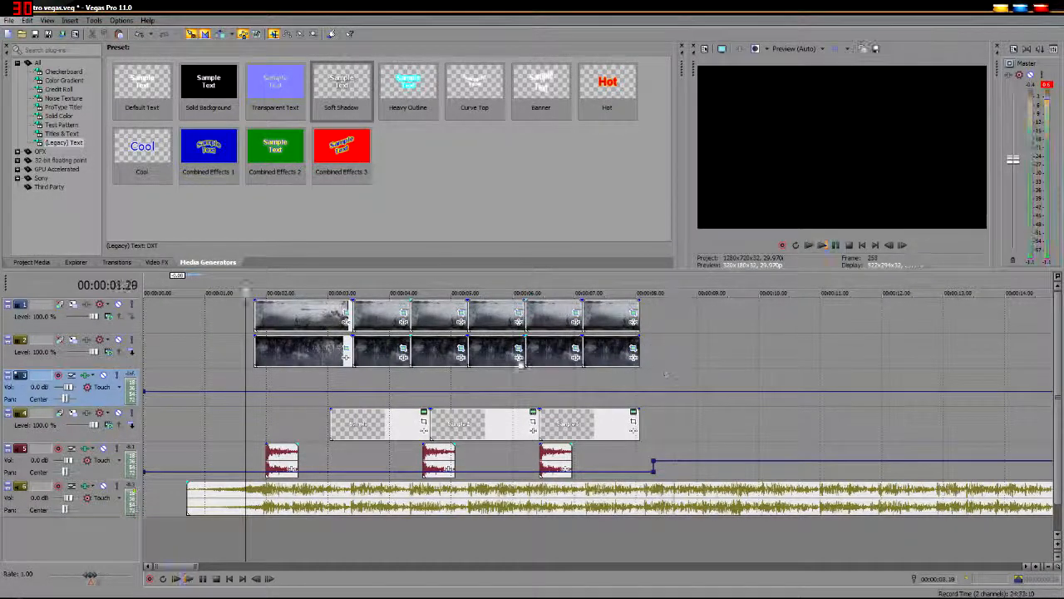
Step: Copy the third clip pair and paste it on tracks 1 and 2 directly after the last pair
left_click(381, 327)
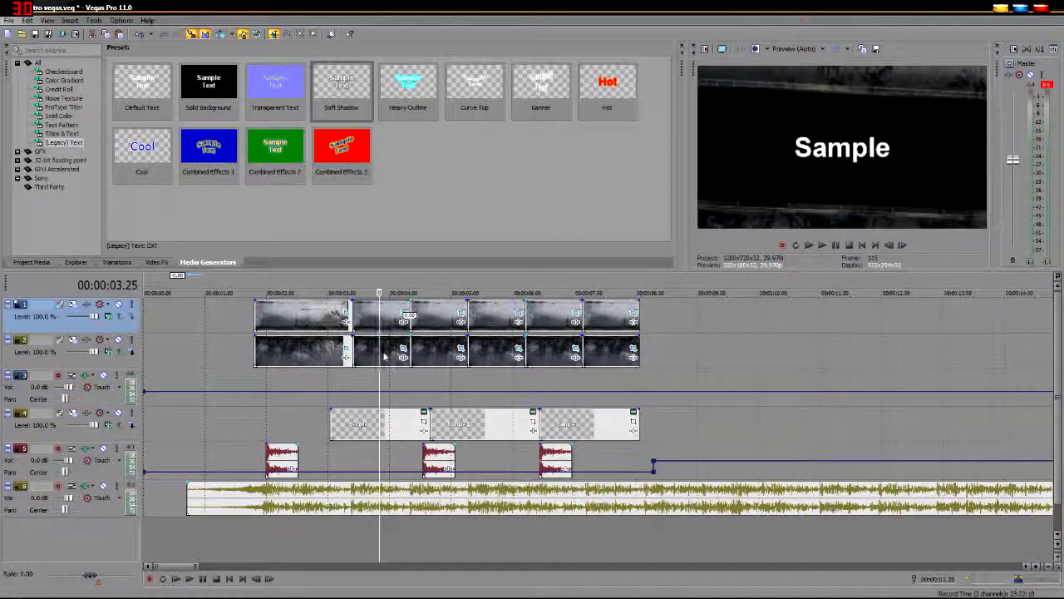
left_click(606, 381)
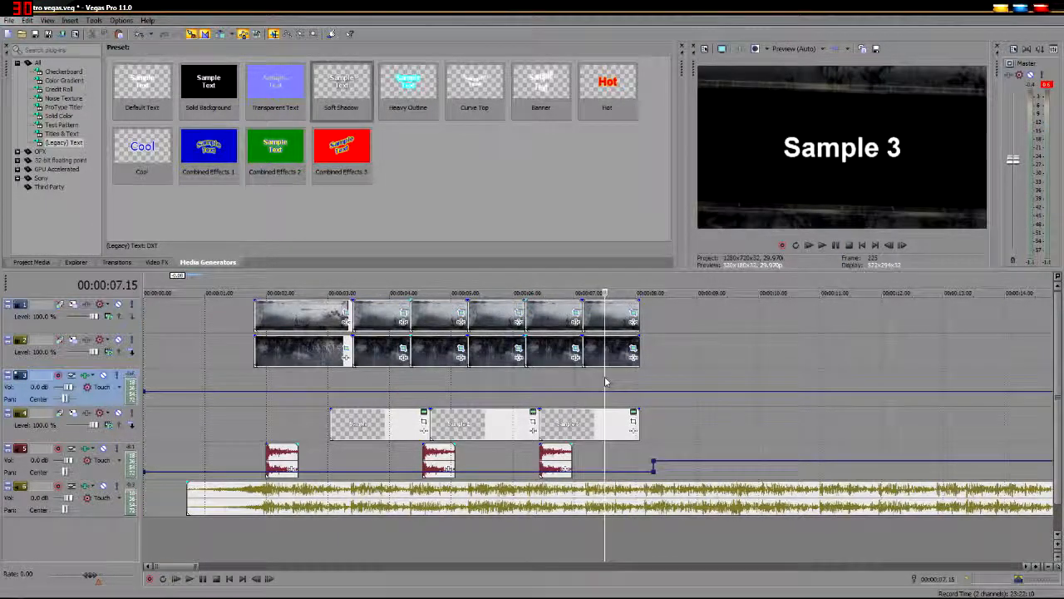
left_click(443, 363)
left_click(445, 319)
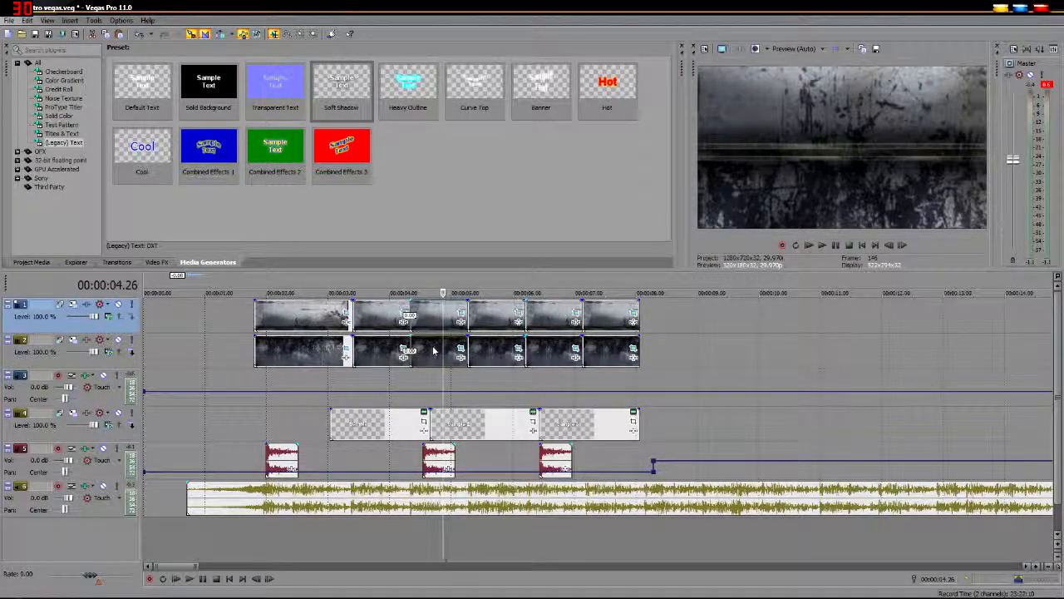
right_click(433, 350)
left_click(483, 152)
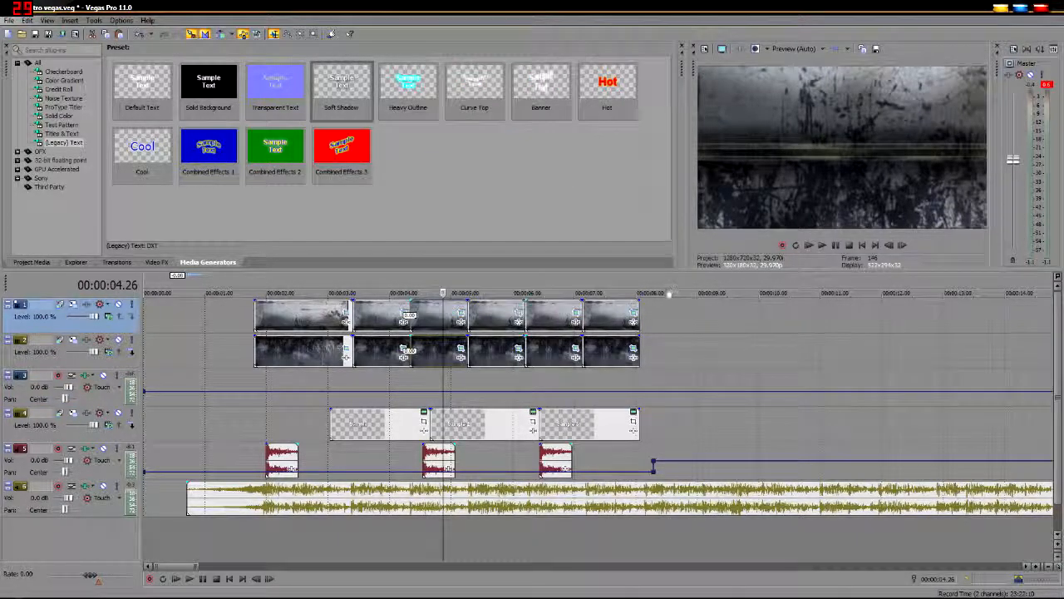
left_click(662, 293)
right_click(676, 308)
left_click(699, 316)
left_click_drag(688, 336, 651, 337)
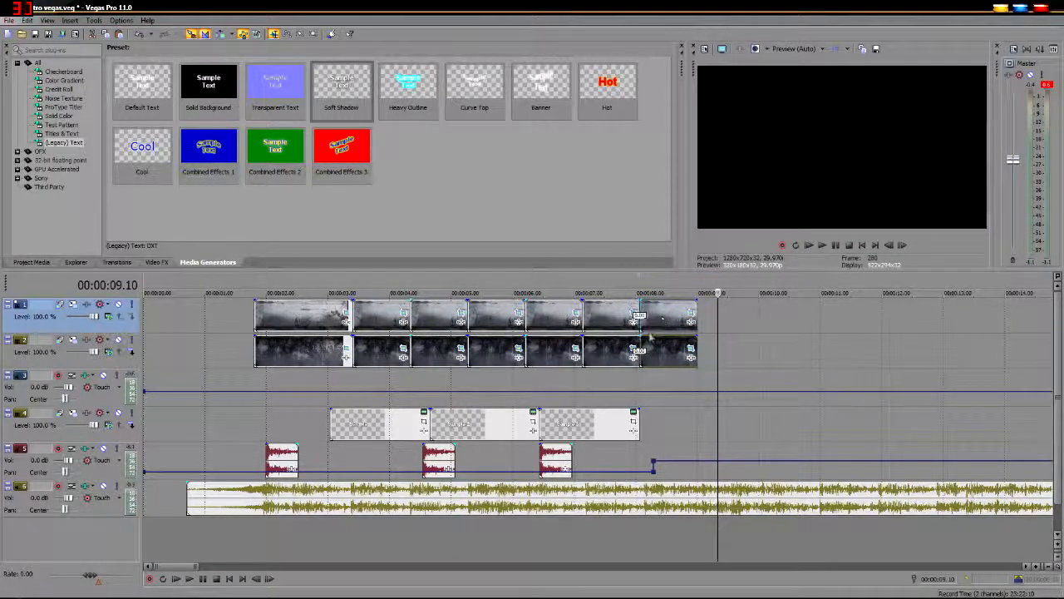
Step: Play back the end of the intro from just before the added clip pair
left_click(624, 382)
key("space")
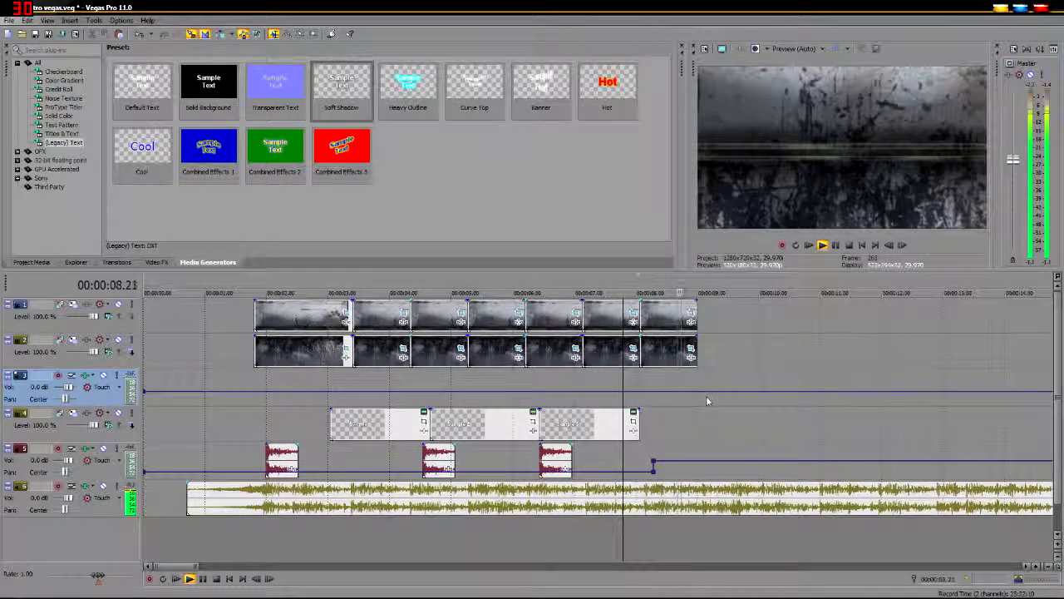
key("space")
Step: Copy the Sample 3 title and paste it on track 4 at about 8.18, past the end of the existing titles
left_click(592, 428)
right_click(611, 427)
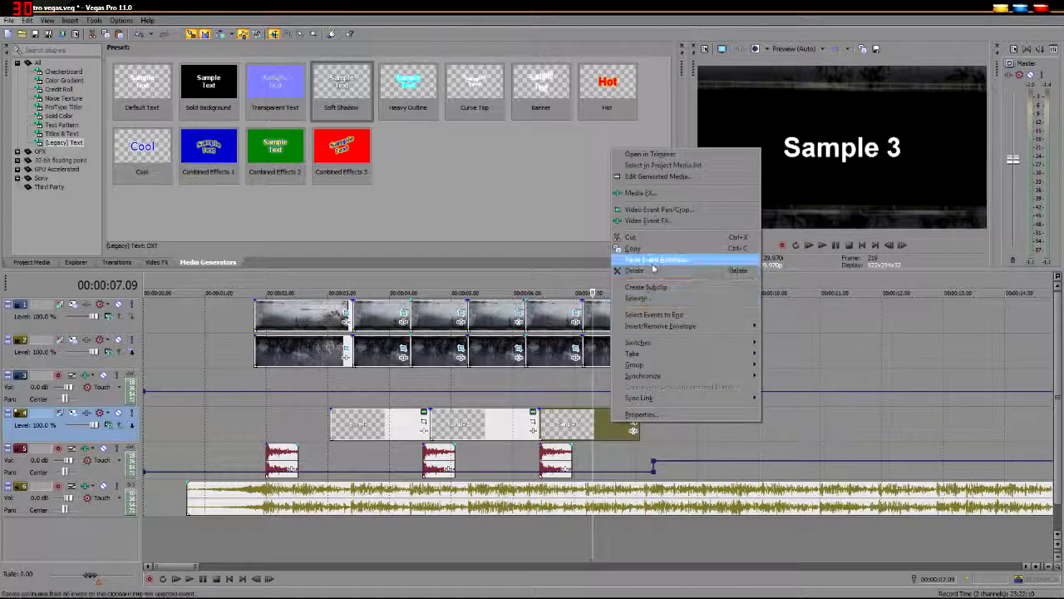
left_click(643, 249)
left_click(661, 420)
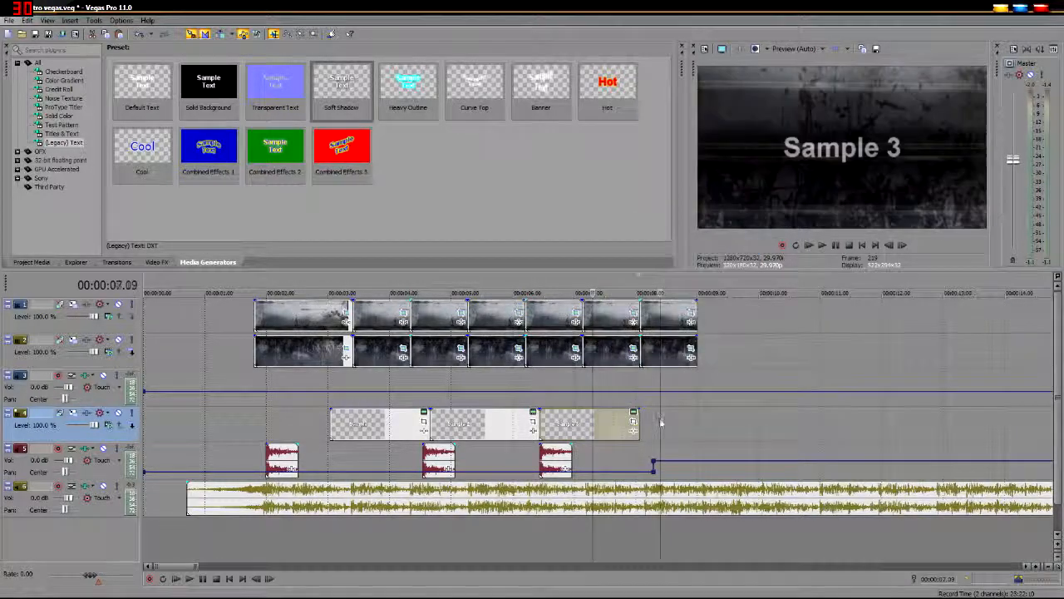
left_click(682, 423)
right_click(681, 423)
left_click(703, 421)
left_click(606, 253)
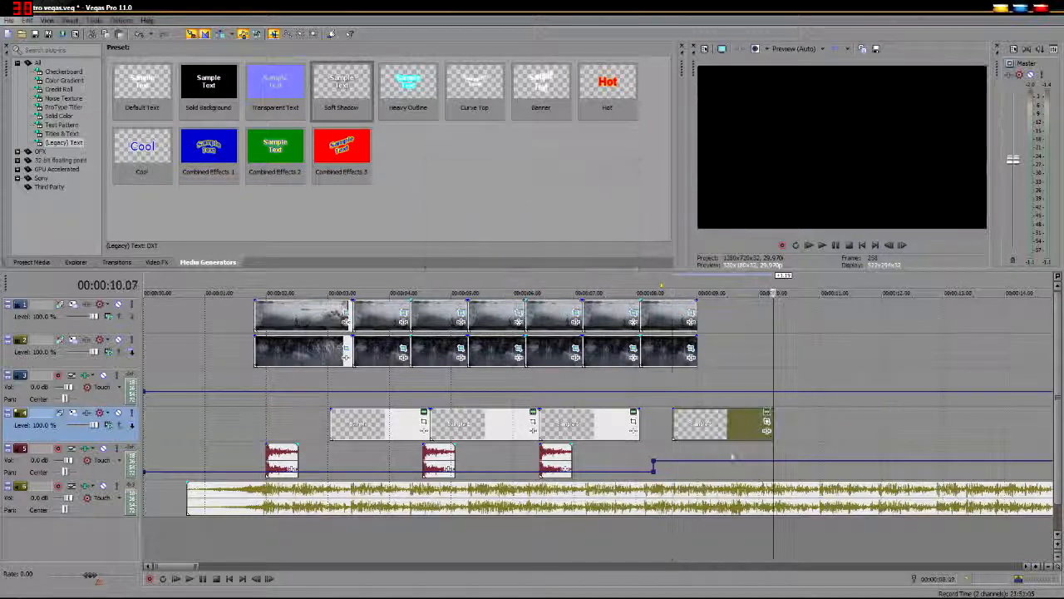
Step: Change the text of the pasted title on track 4 to "Thank you"
left_click(767, 421)
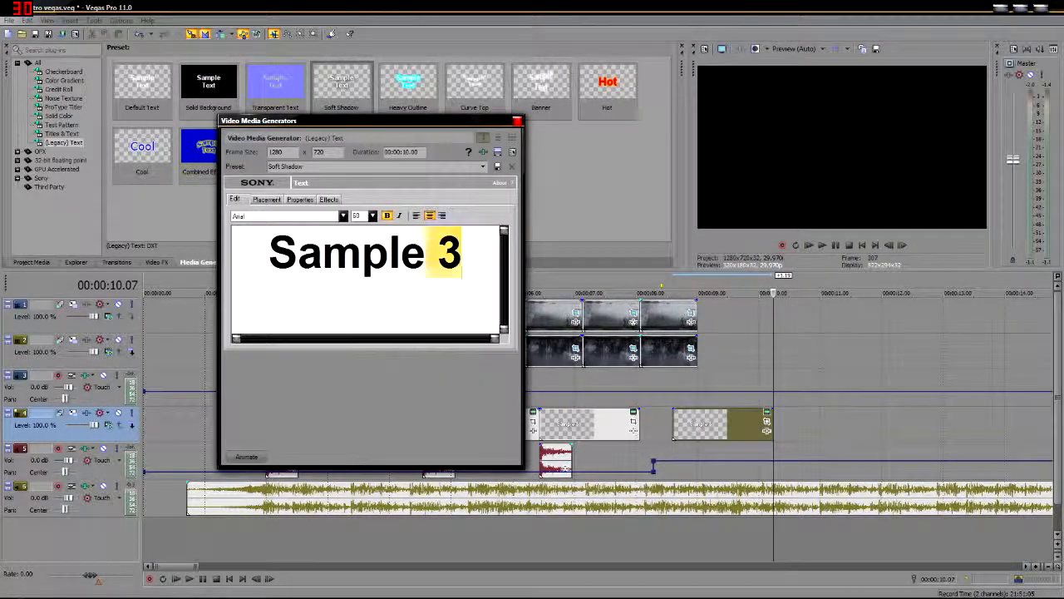
left_click_drag(427, 253, 298, 253)
type("Thank you")
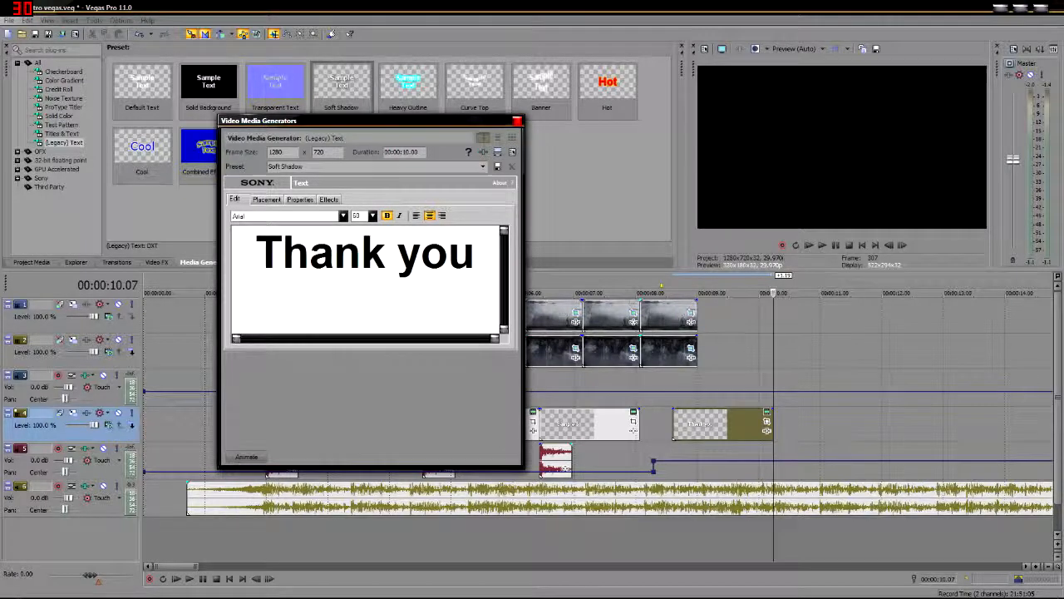
Step: Move the Thank you title slightly earlier on track 4 and extend the Sample 3 title up to it
left_click(517, 122)
left_click(713, 419)
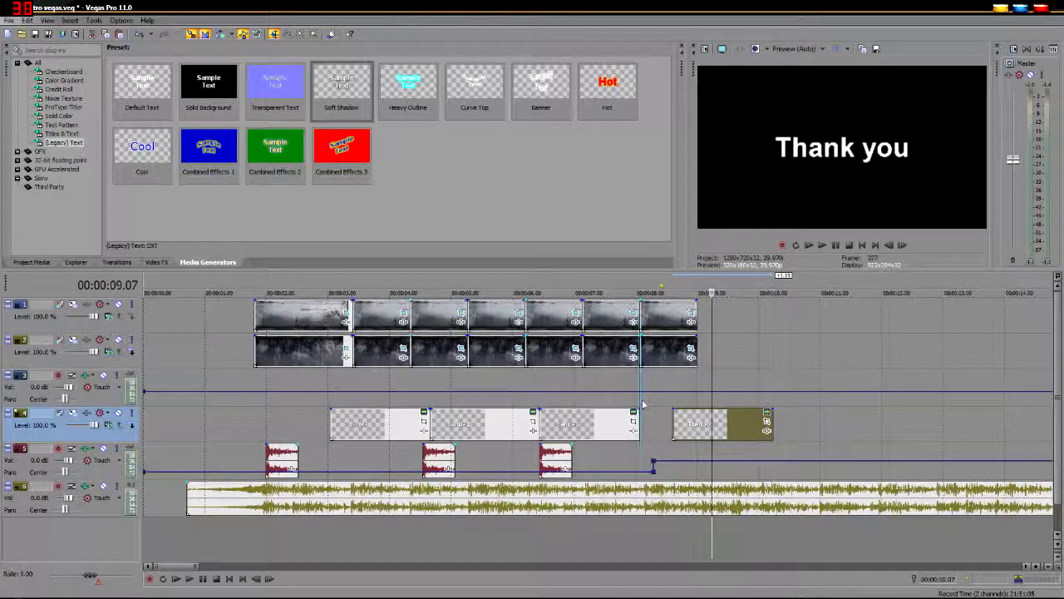
left_click(641, 402)
left_click_drag(646, 398, 605, 404)
key("space")
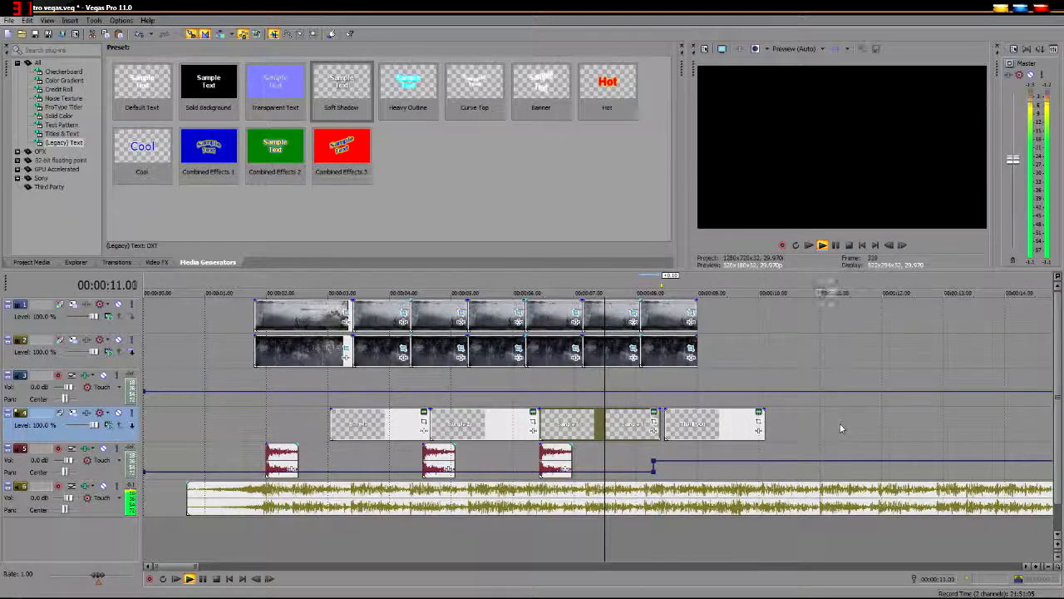
key("space")
Step: Trim the silent tail off the end of the music on track 6, ending it at about 2:16
scroll(812, 428, "down", 6)
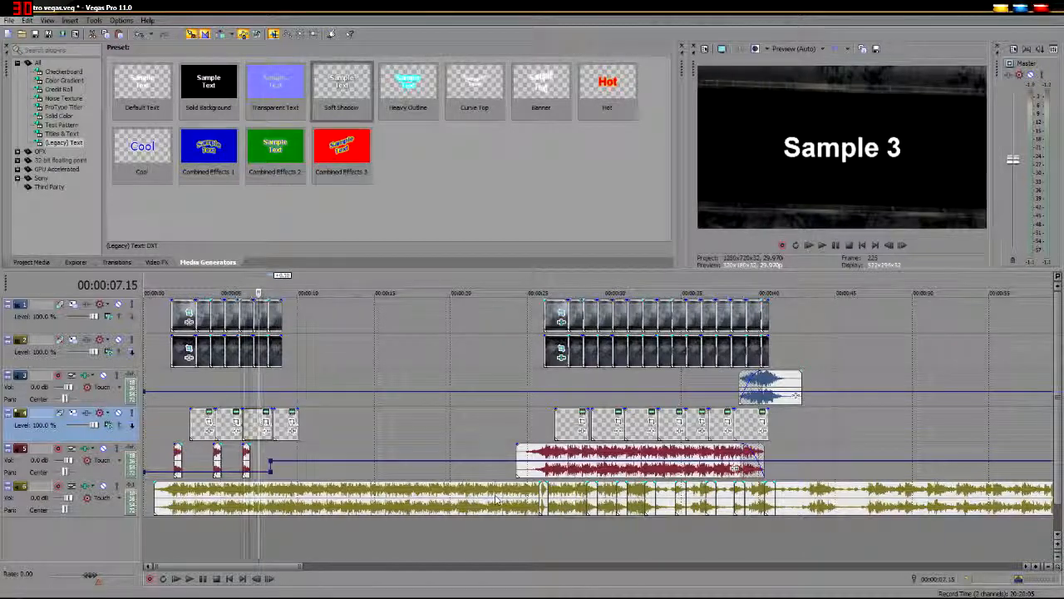
scroll(903, 488, "down", 2)
scroll(903, 489, "down", 2)
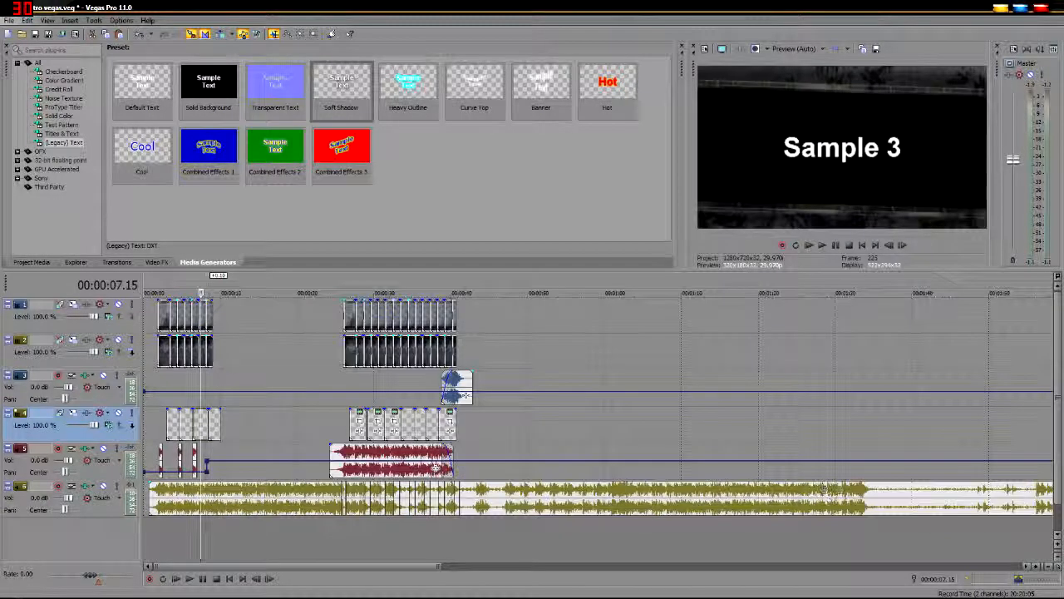
left_click(816, 459)
scroll(817, 459, "down", 3)
left_click(481, 471)
scroll(480, 472, "up", 5)
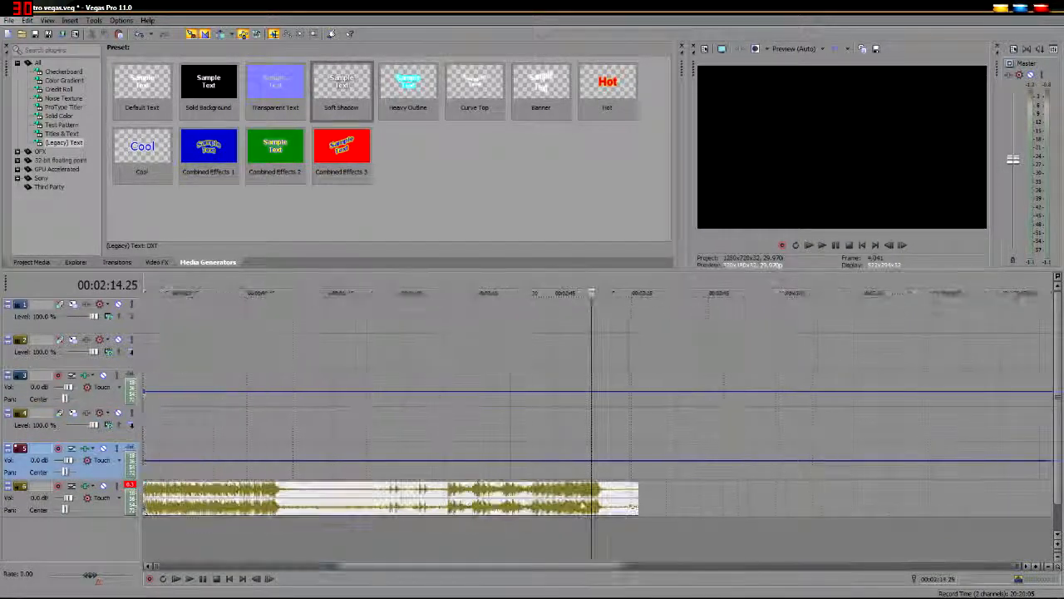
left_click(585, 473)
key("space")
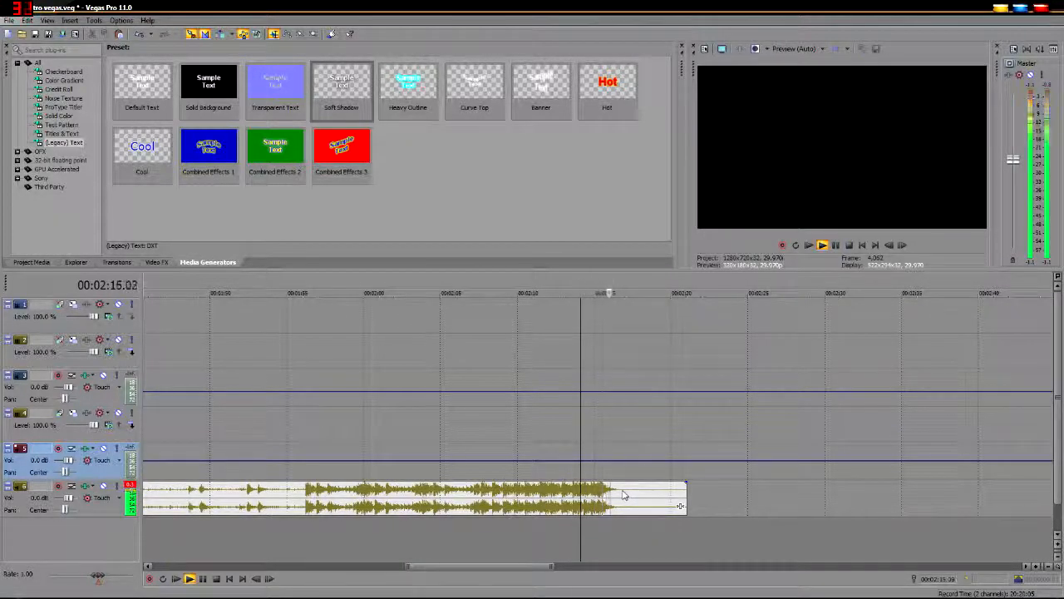
left_click_drag(685, 497, 616, 490)
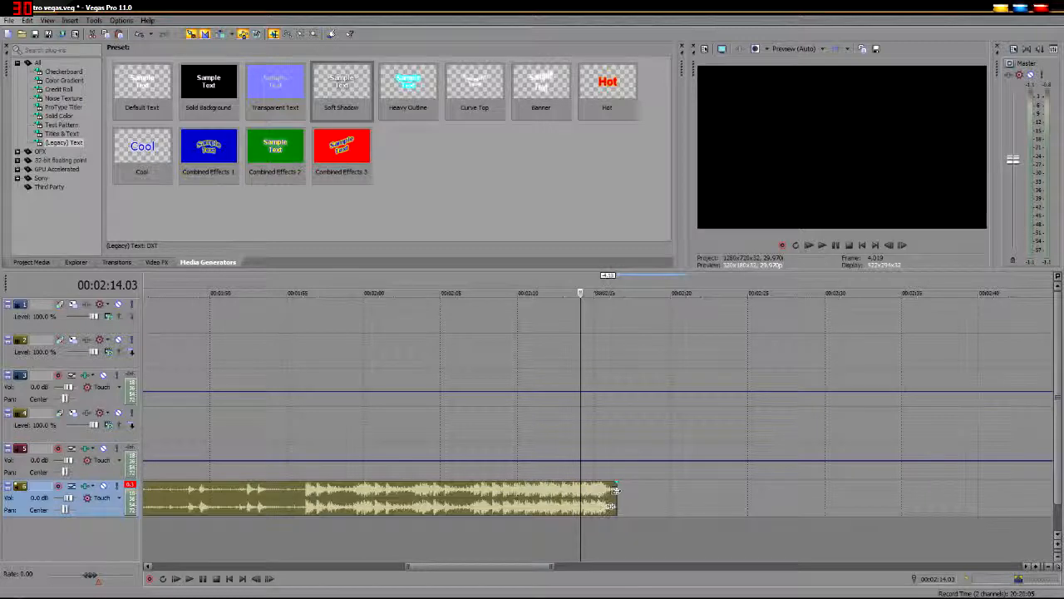
Step: Split the music at 2:14.02, copy its final piece and paste it on track 5 at about 8.26
left_click(580, 494)
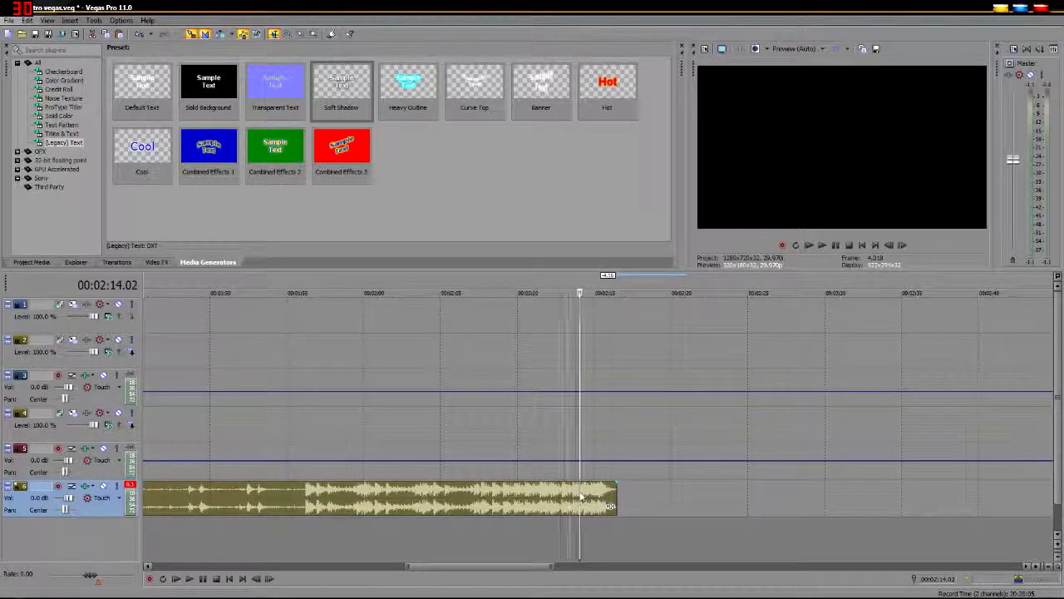
key("s")
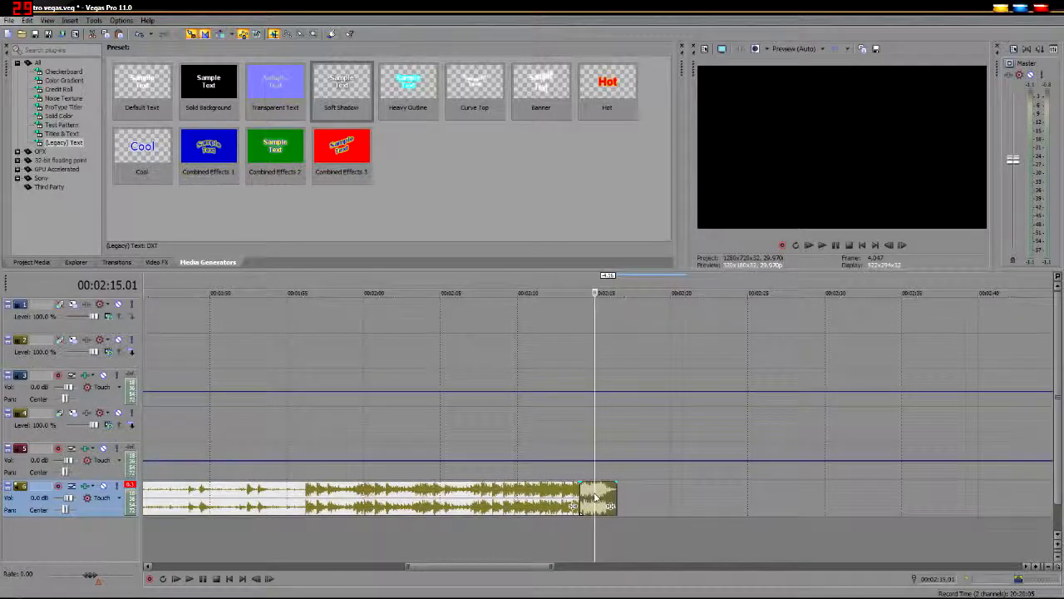
right_click(595, 497)
left_click(633, 306)
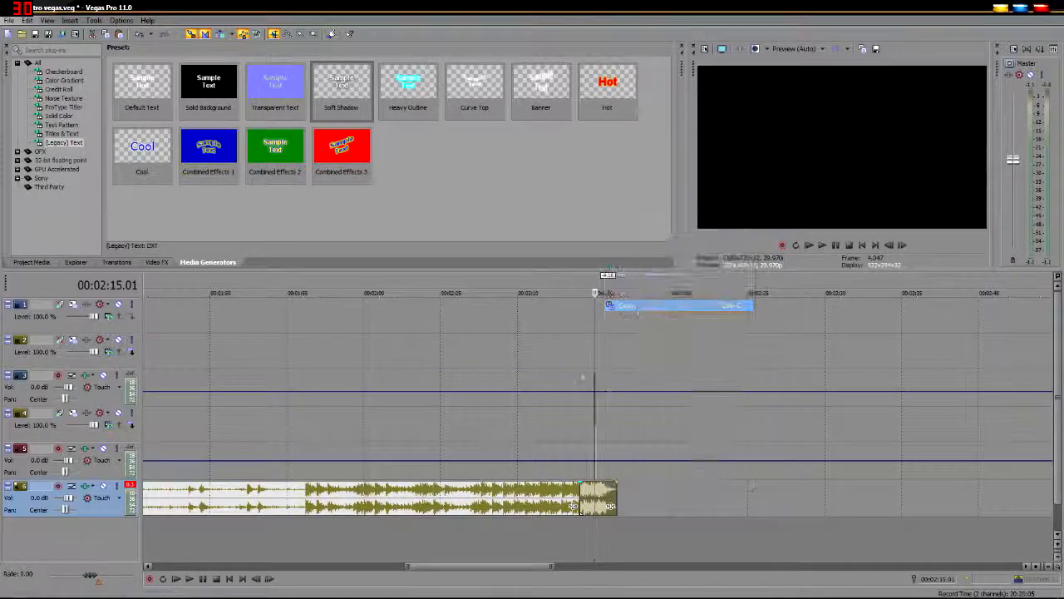
scroll(414, 423, "down", 5)
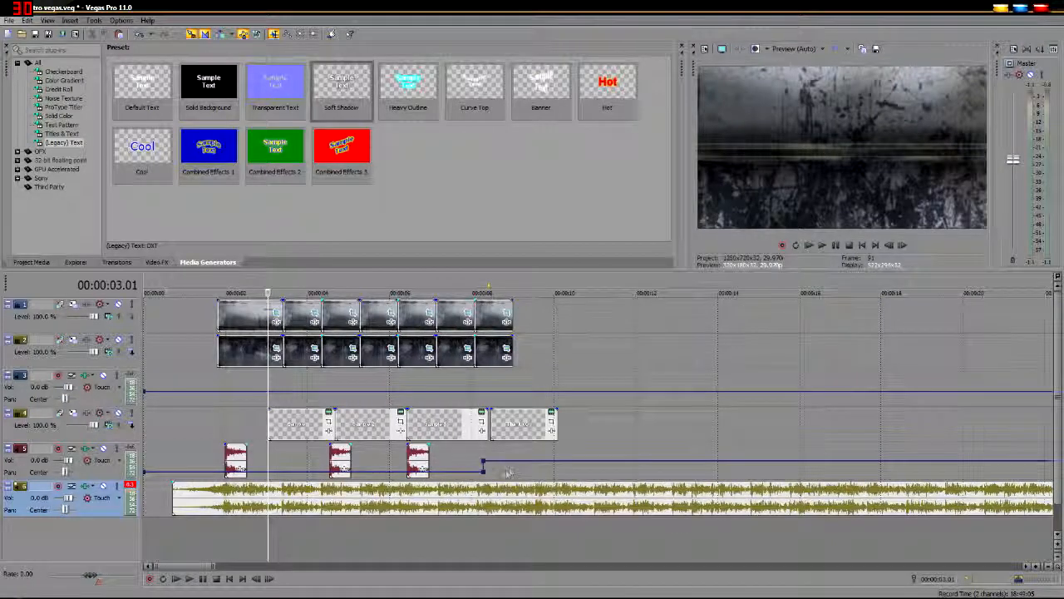
left_click(508, 472)
right_click(525, 474)
left_click(565, 538)
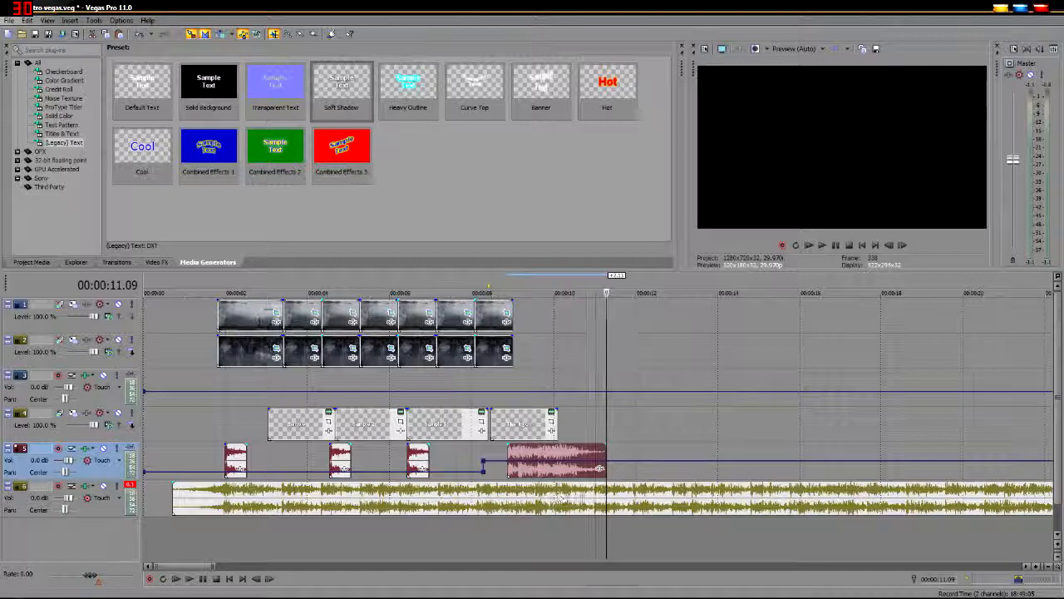
Step: Copy the sixth clip pair and paste it on tracks 1 and 2 directly after the last pair
left_click(475, 380)
left_click(488, 318)
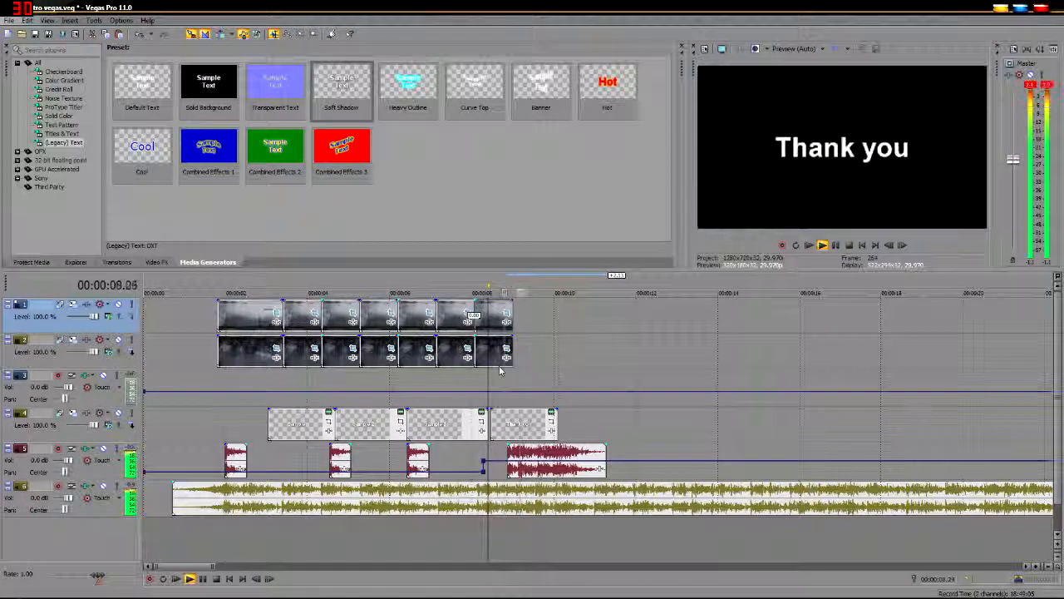
left_click(452, 320)
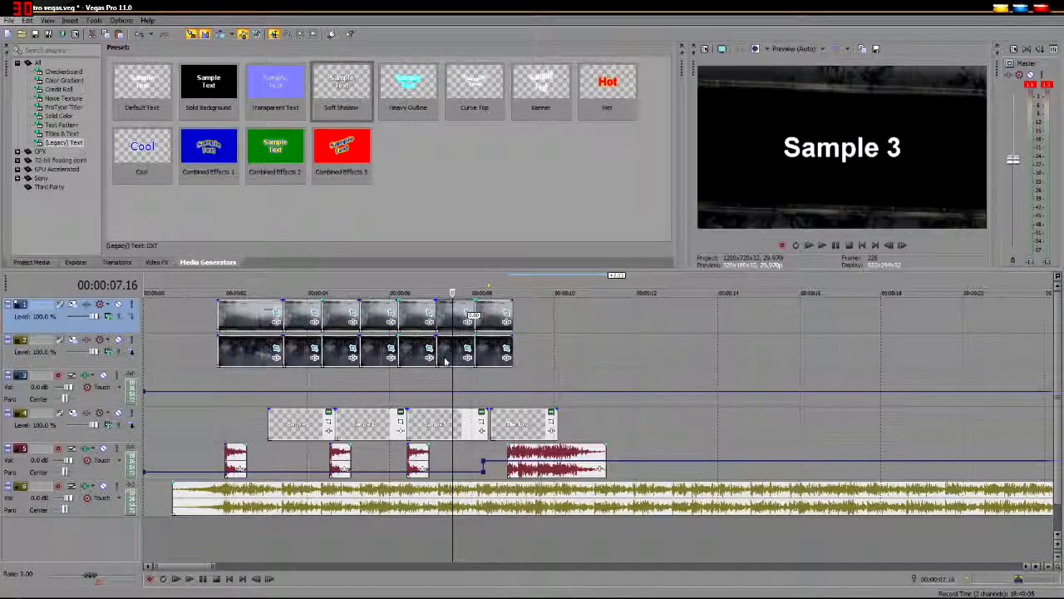
left_click(492, 341)
left_click_drag(486, 383, 456, 349)
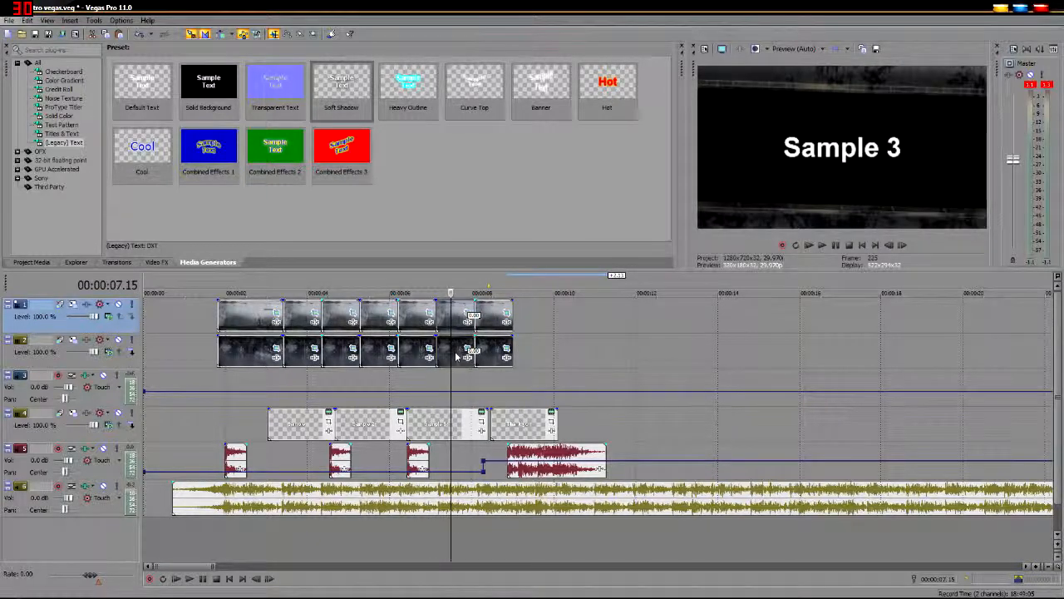
right_click(456, 357)
left_click(499, 156)
left_click(532, 323)
right_click(532, 322)
left_click(549, 323)
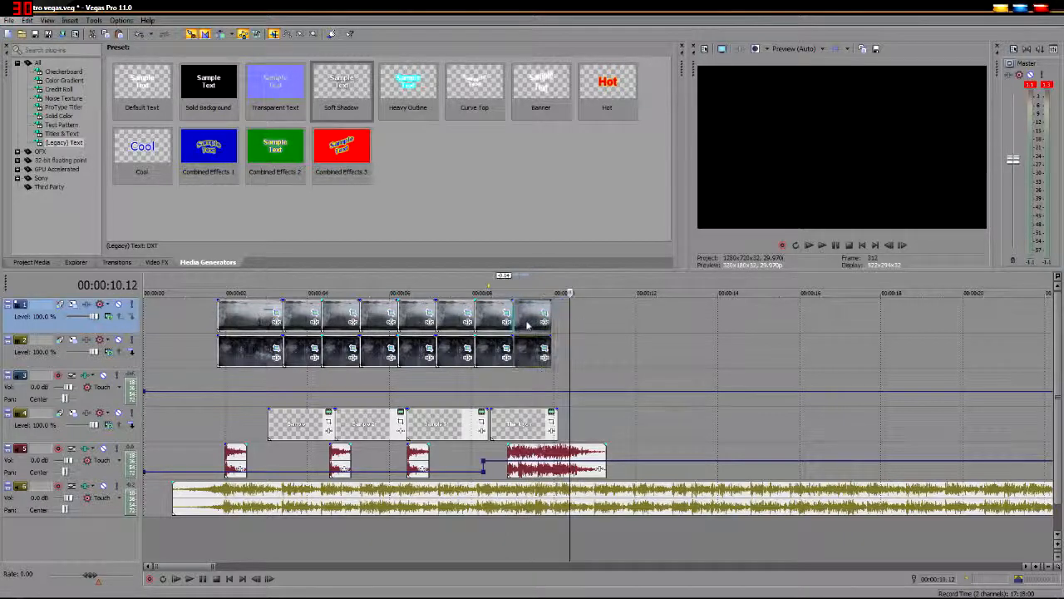
Step: Play back the Thank you section from about 8.26 with the added impact sound
left_click(506, 379)
key("space")
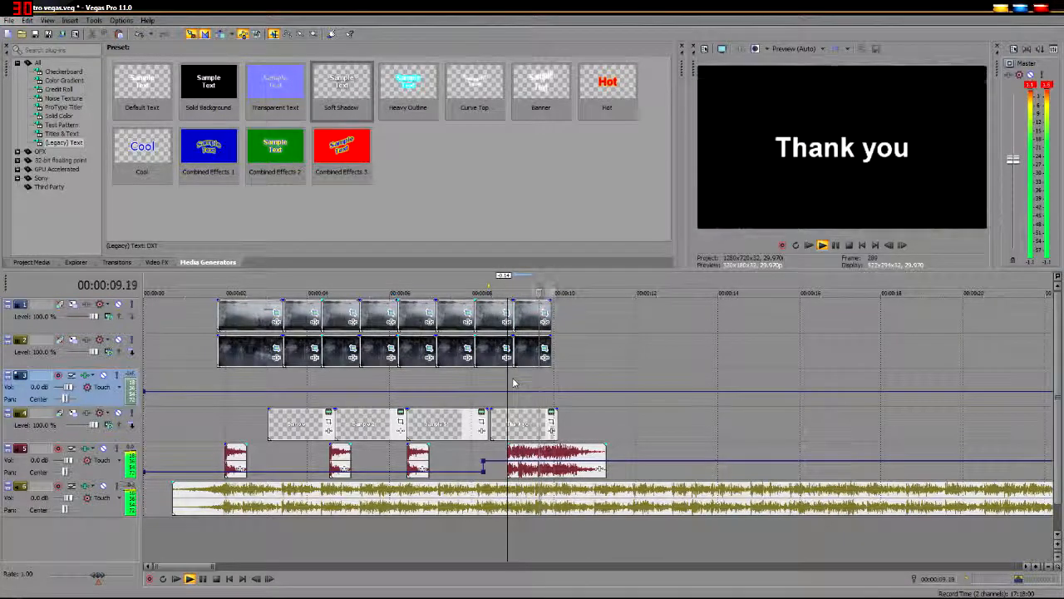
key("space")
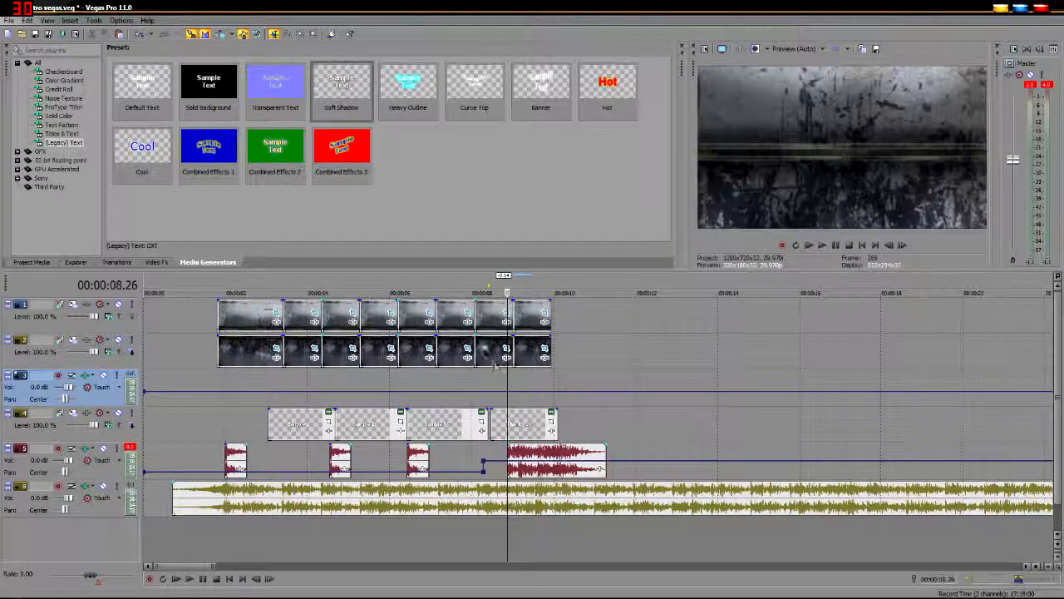
Step: Copy the seventh clip pair and paste it on tracks 1 and 2, aligned to the end of the last pair
left_click(521, 323)
left_click(487, 318)
right_click(492, 321)
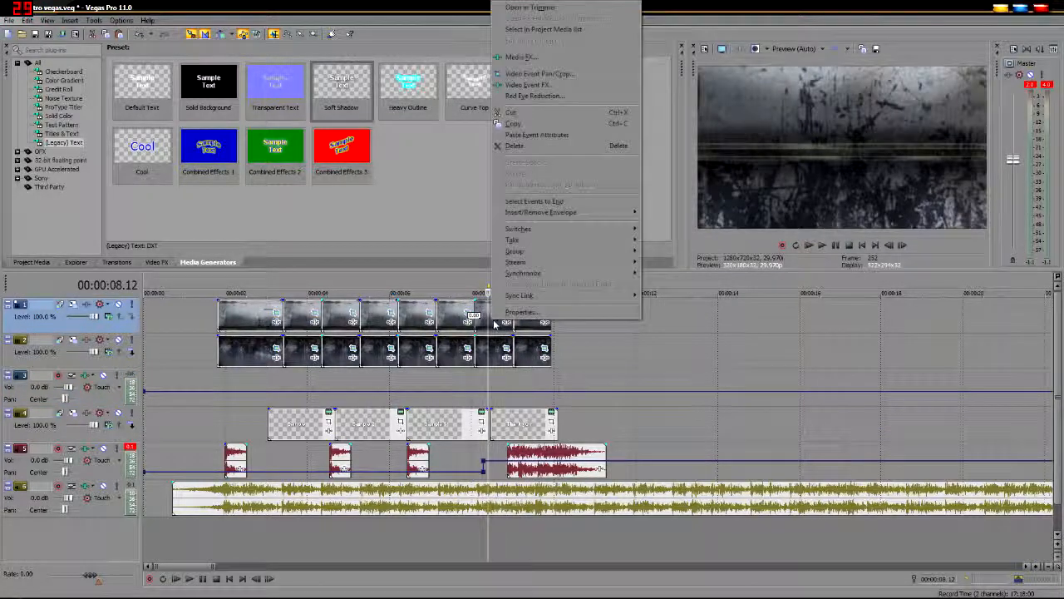
left_click(494, 330)
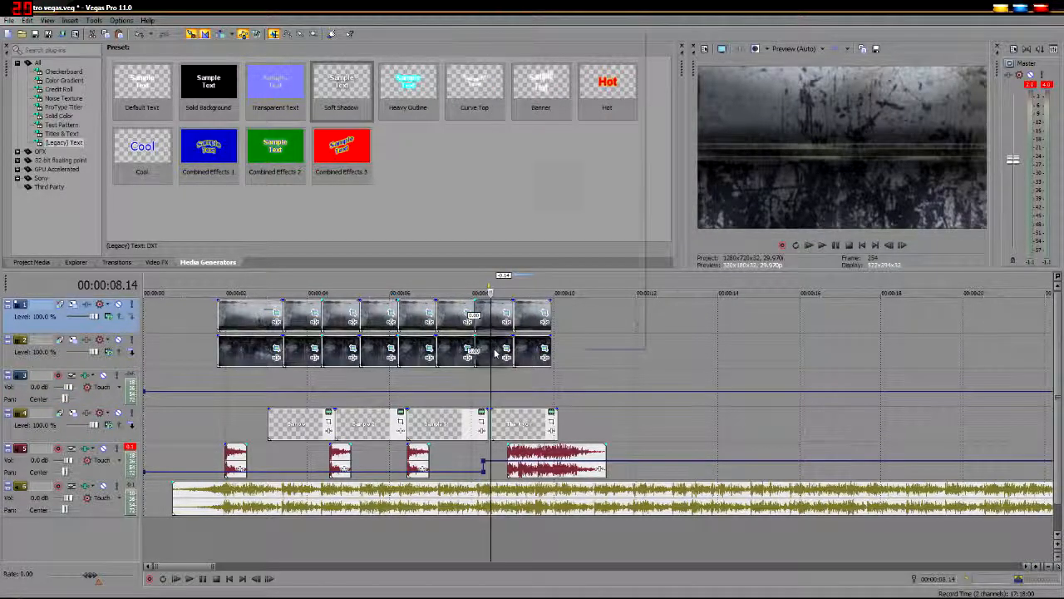
right_click(495, 353)
left_click(524, 155)
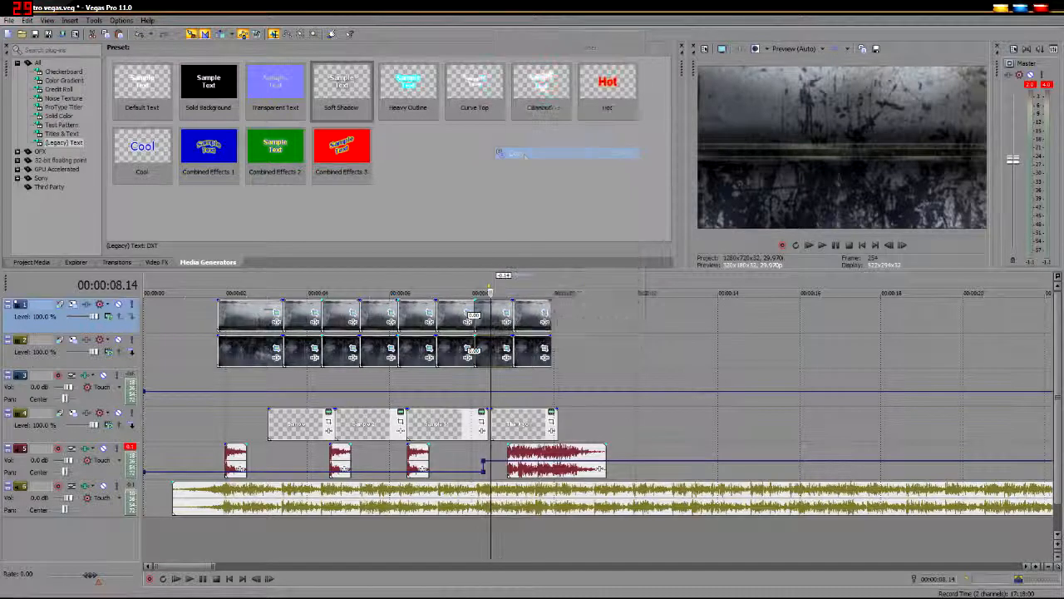
left_click(563, 322)
right_click(563, 319)
left_click(582, 323)
left_click_drag(565, 330, 555, 332)
Step: Play back the end of the intro from about 9.22 across the newly pasted clip pair
left_click(557, 381)
left_click(543, 384)
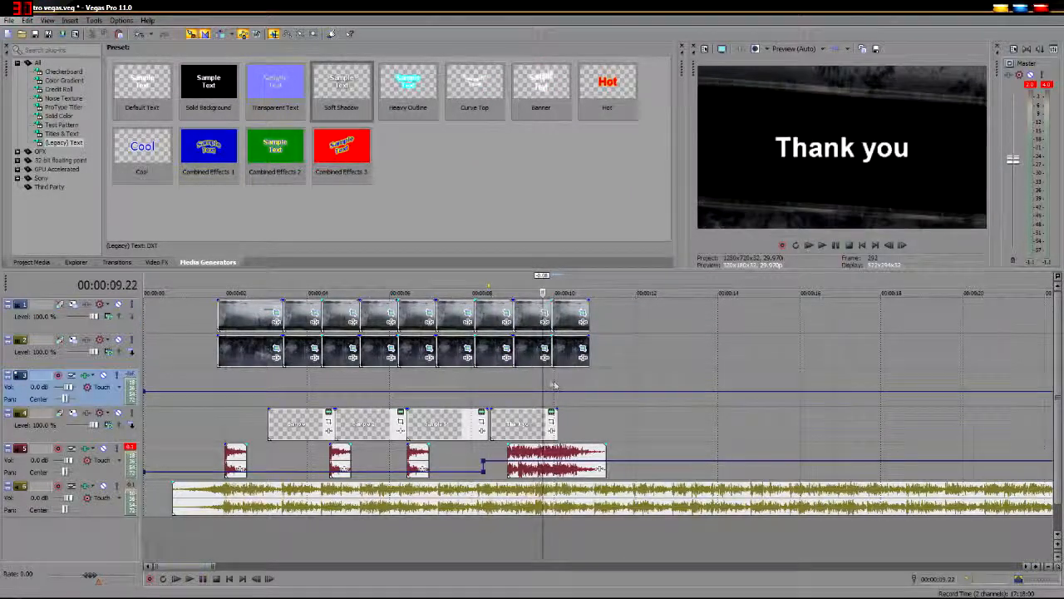
key("space")
key("space")
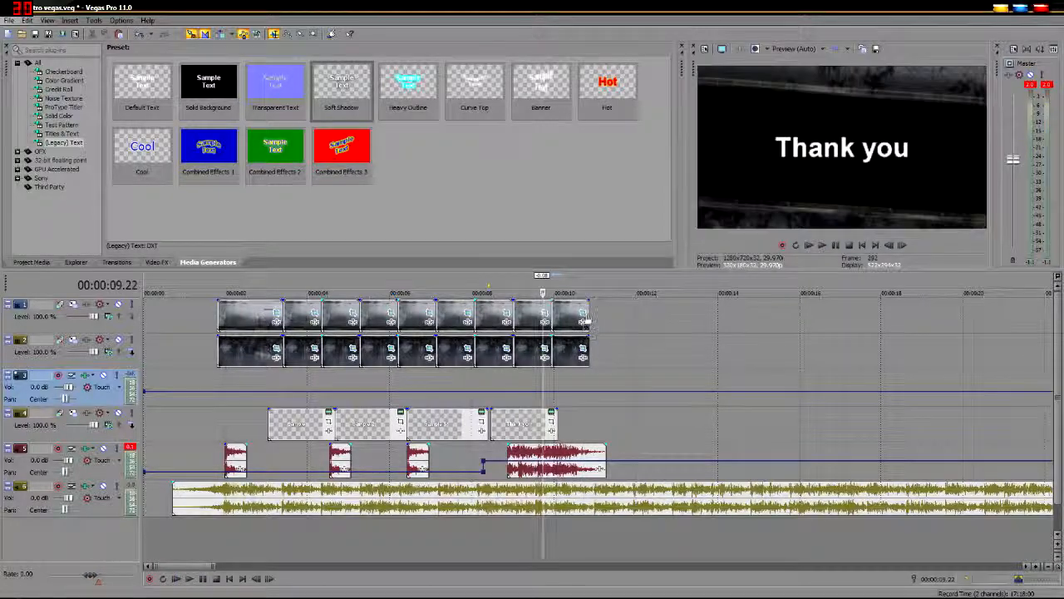
Step: Delete the pan/crop keyframes at 0.24 and 0.27 from the last clip on track 1
left_click(583, 318)
left_click(454, 489)
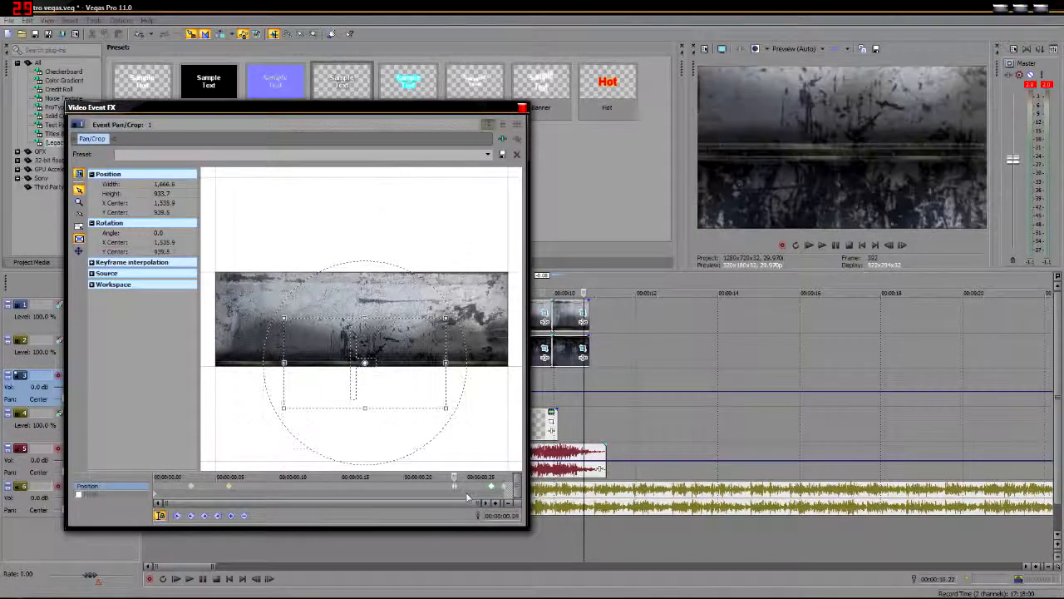
key("Delete")
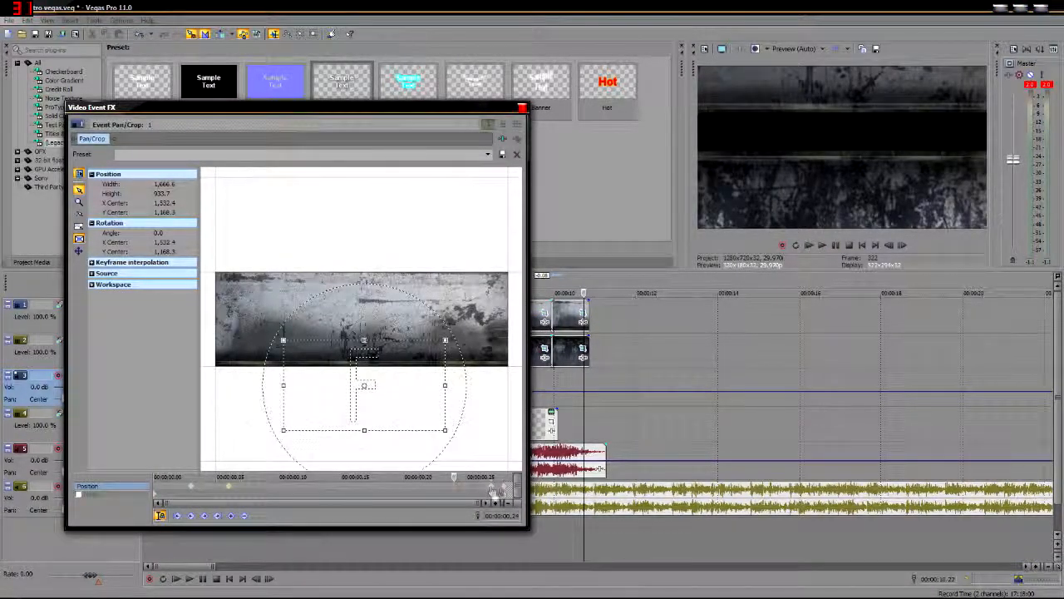
left_click(492, 490)
key("Home")
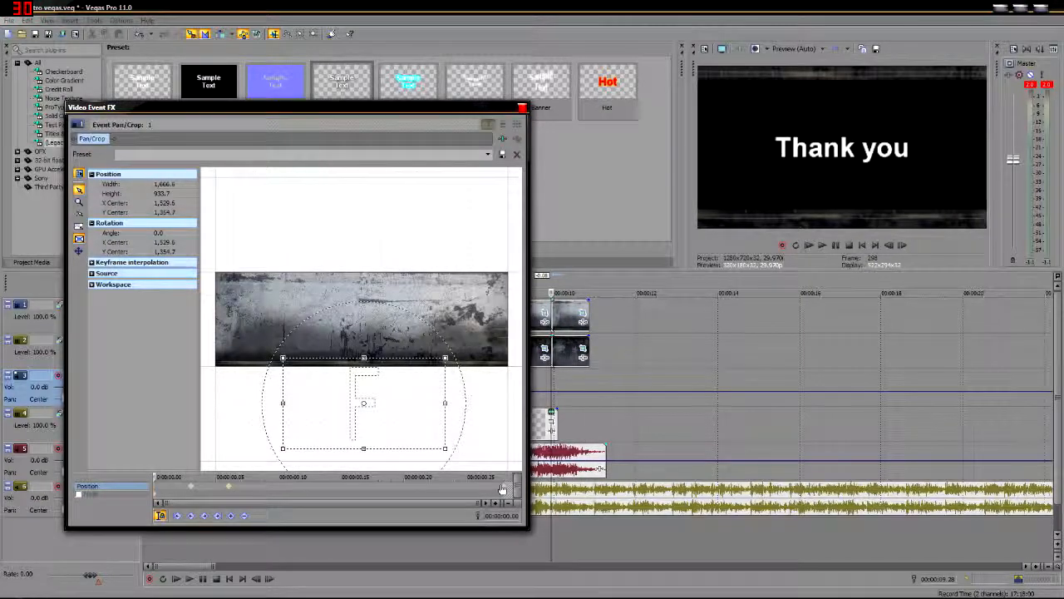
left_click(522, 109)
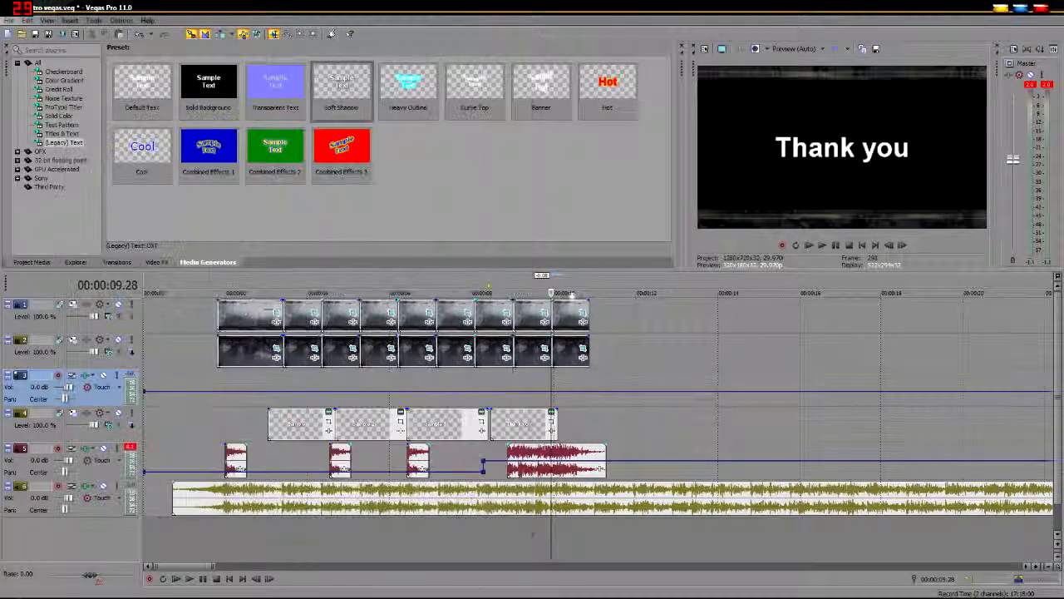
Step: Delete the pan/crop keyframes at 0.24 and 0.27 from the last clip on track 2 and play back the ending
left_click(583, 348)
left_click(455, 487)
key("Delete")
left_click(491, 486)
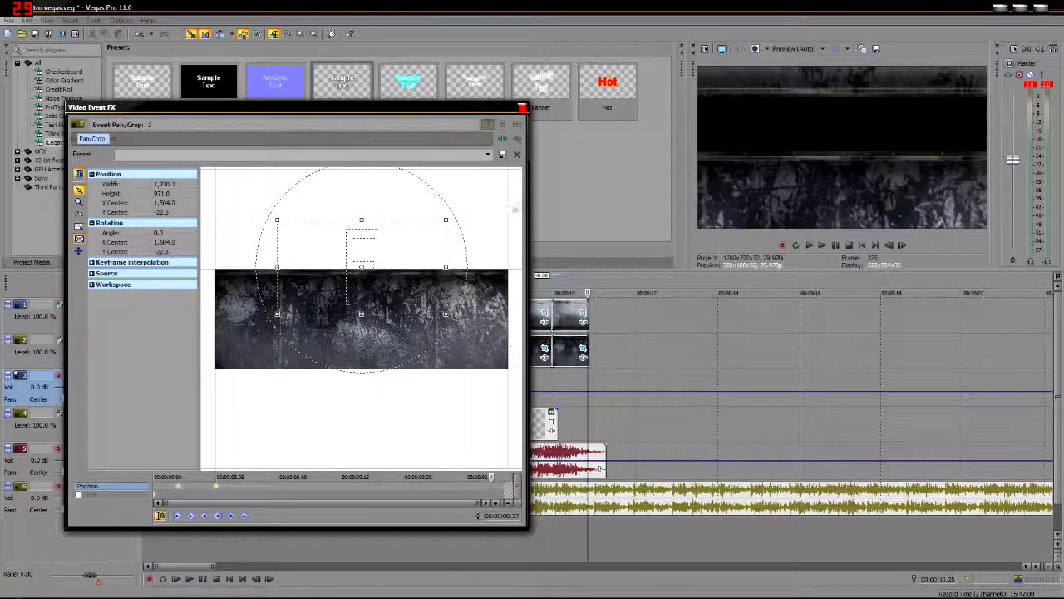
left_click(522, 109)
key("space")
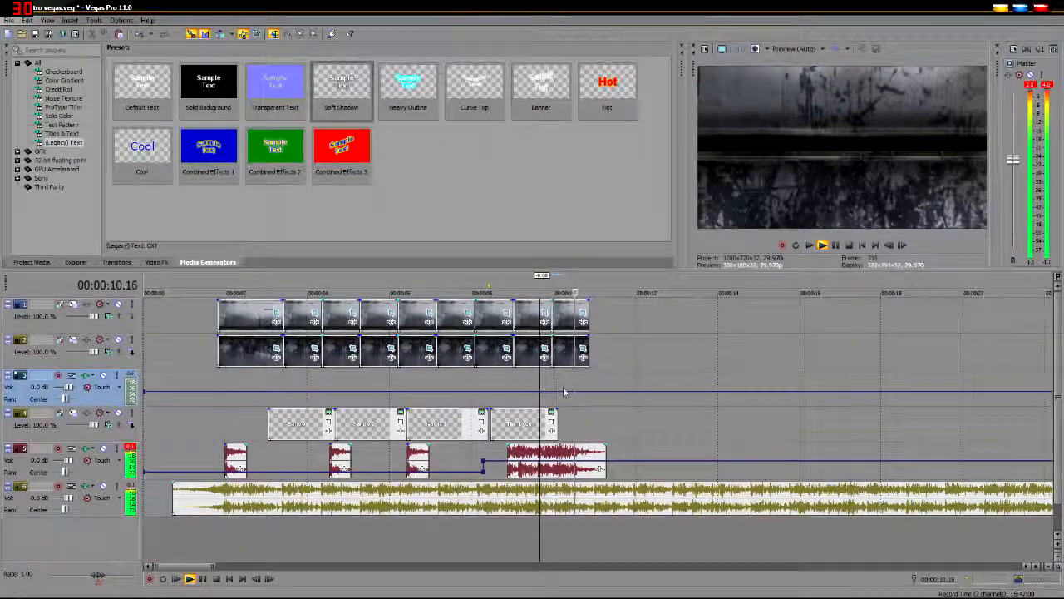
key("space")
Step: Try to select the final pan/crop keyframe at the very end of the last clip on track 1
left_click(583, 349)
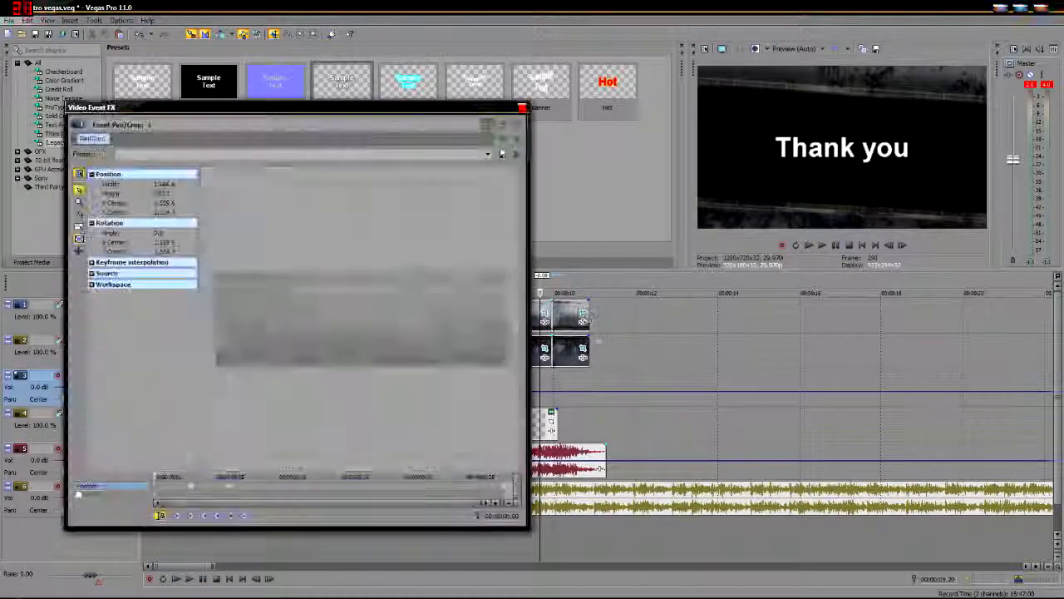
left_click(503, 494)
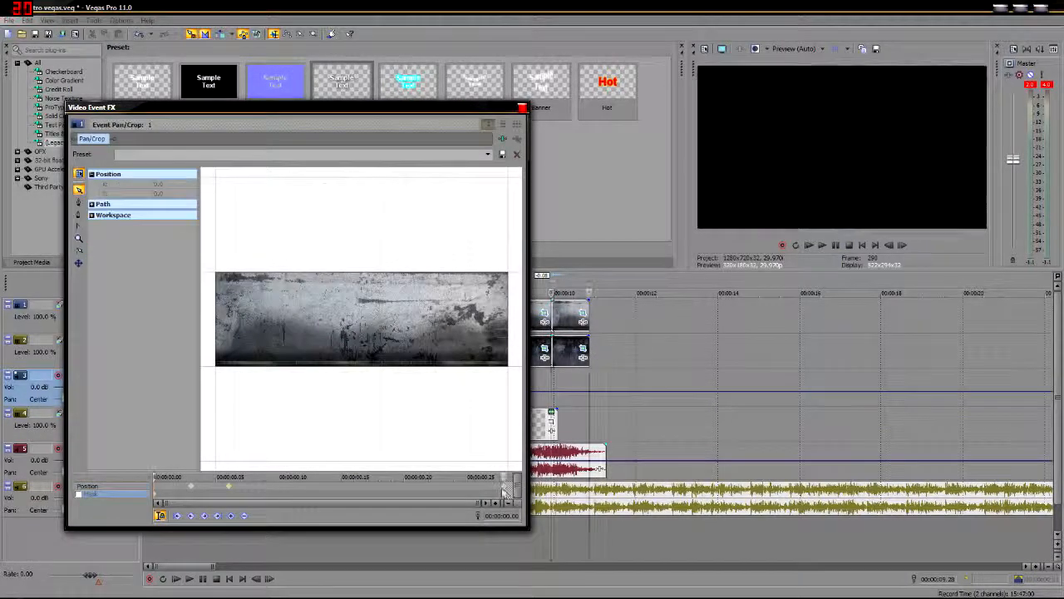
left_click(502, 487)
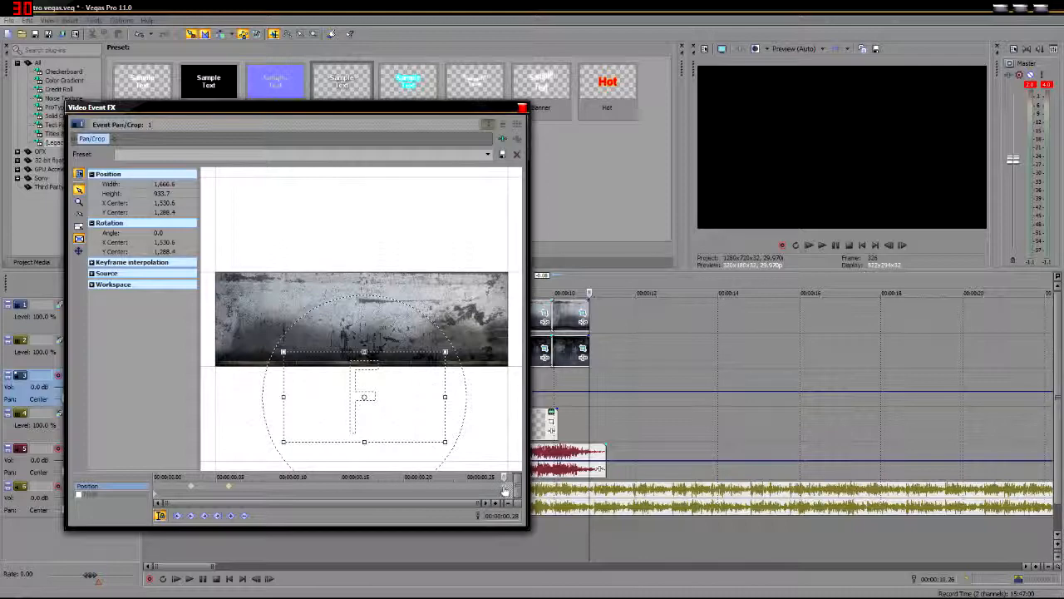
left_click(522, 107)
Step: Extend the last clip on track 1 to delete its pan/crop keyframe at 1.00, and trim it back to match the clip on track 2
left_click_drag(589, 314, 690, 315)
left_click(685, 313)
left_click(255, 492)
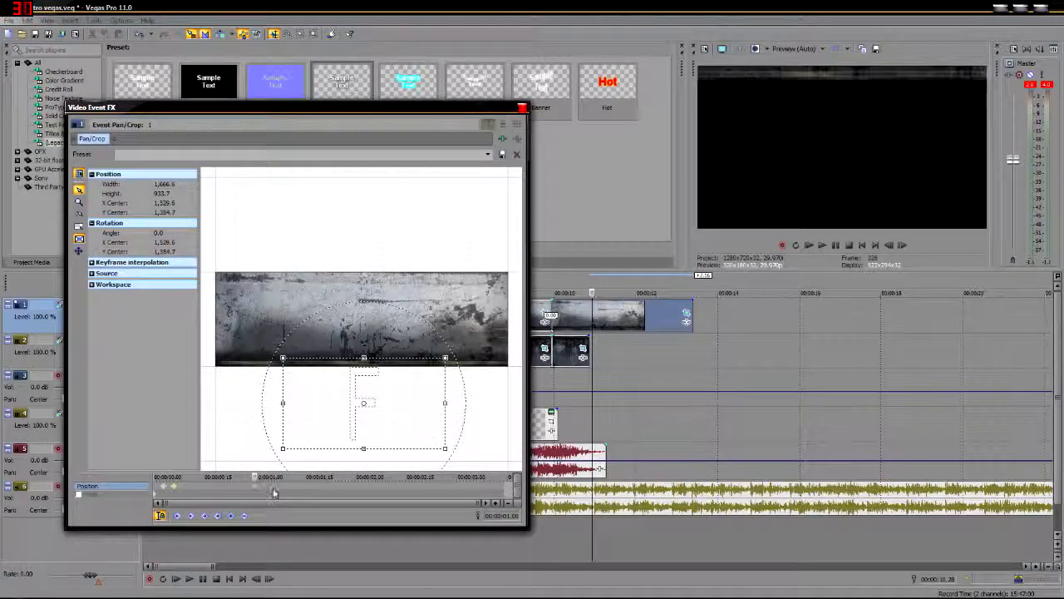
left_click(522, 107)
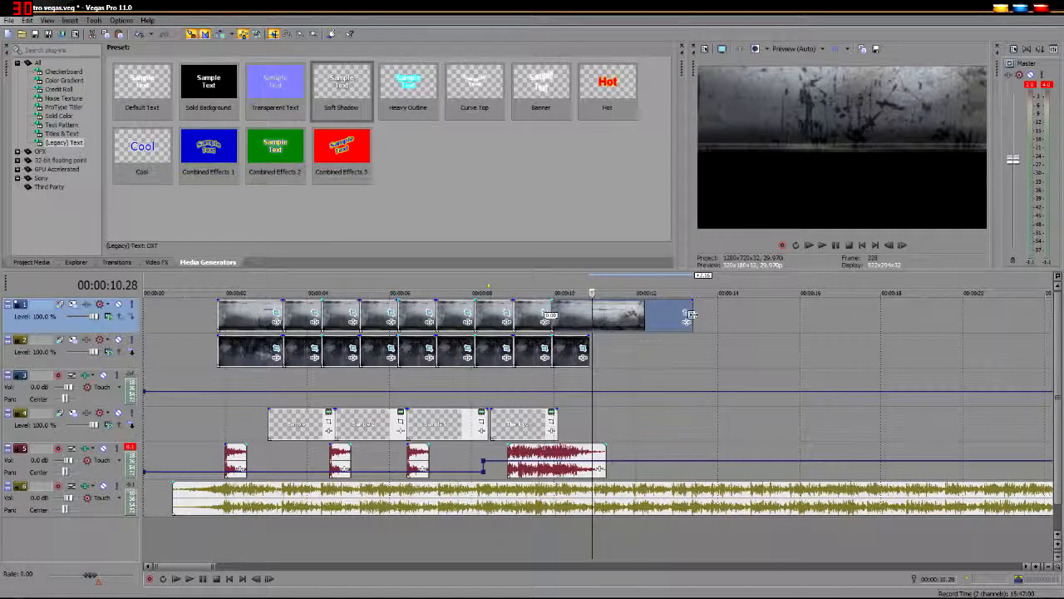
left_click_drag(691, 313, 591, 315)
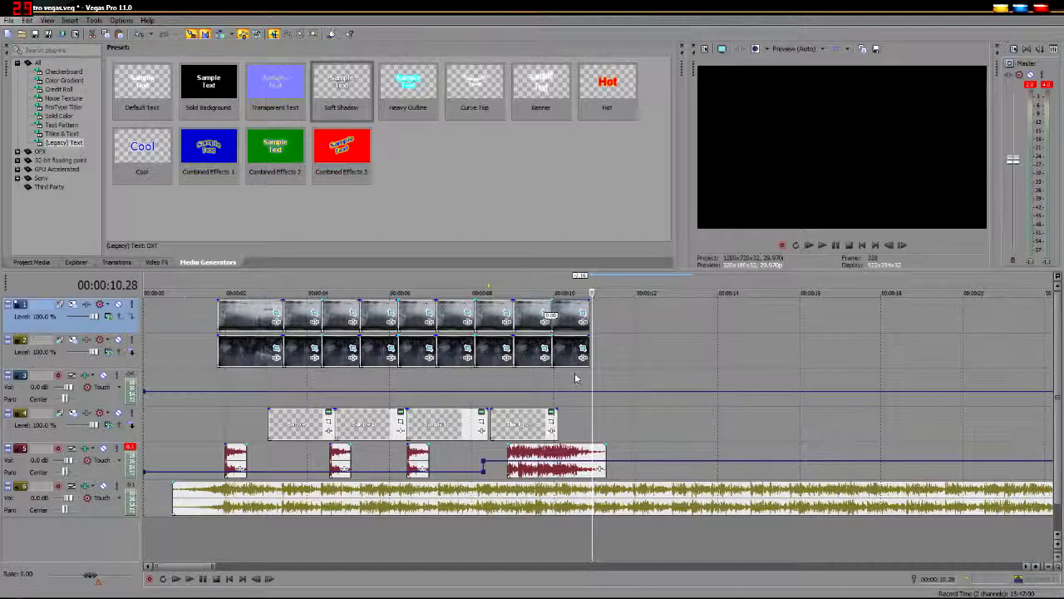
Step: Play back the ending, then split the music on track 6 at 12.07 and delete the part after the split
left_click(575, 378)
key("space")
key("space")
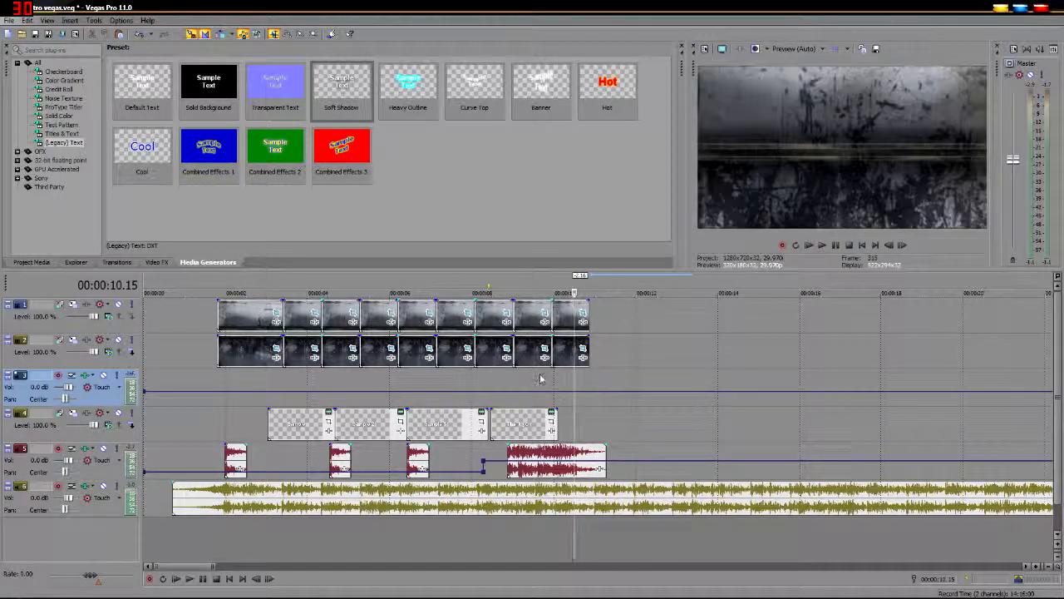
left_click(540, 378)
key("space")
key("space")
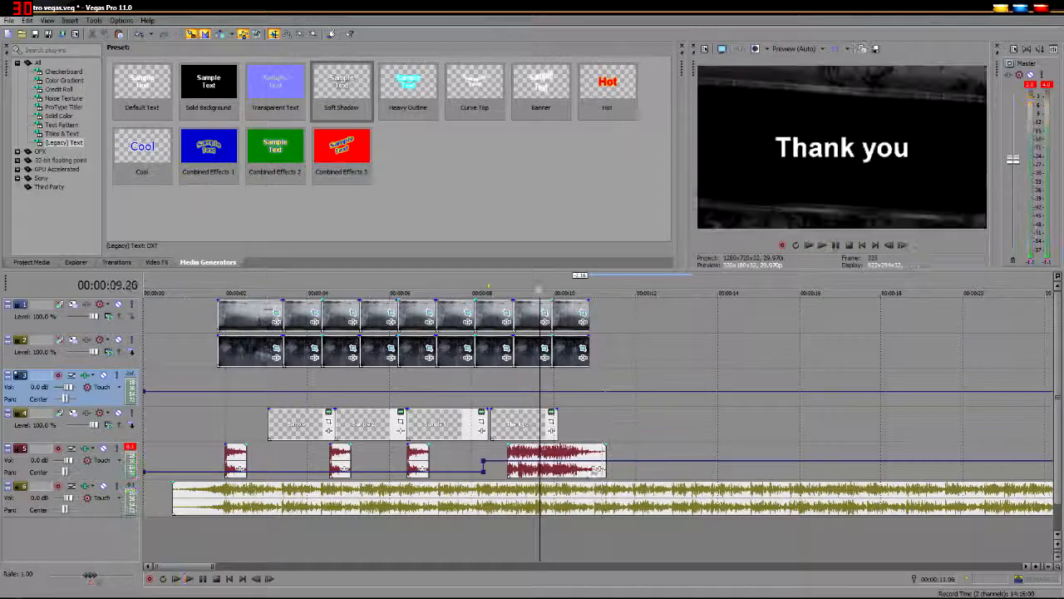
left_click(568, 499)
scroll(568, 498, "down", 2)
left_click(394, 499)
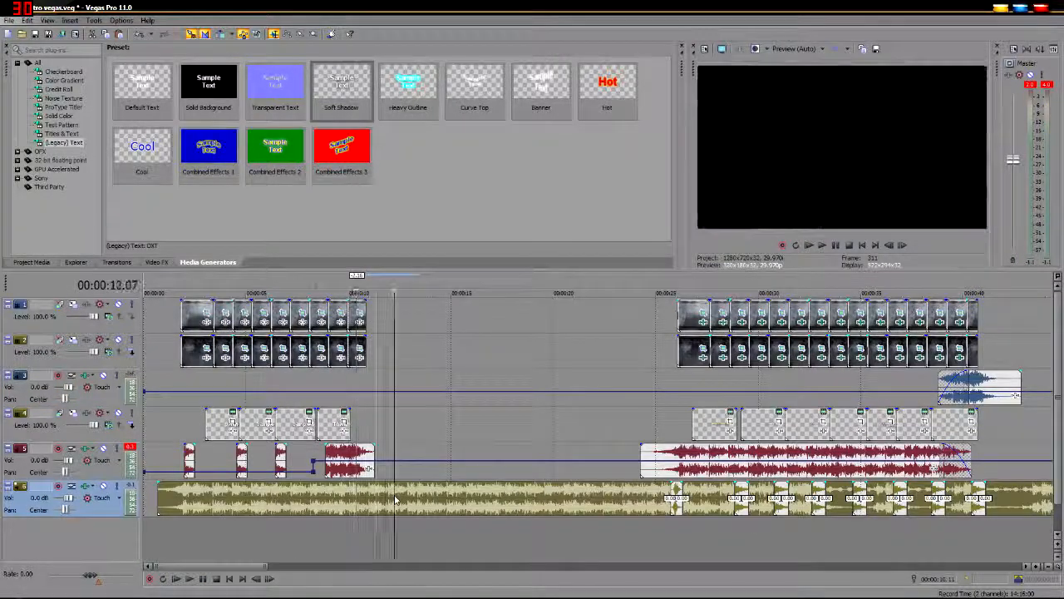
key("s")
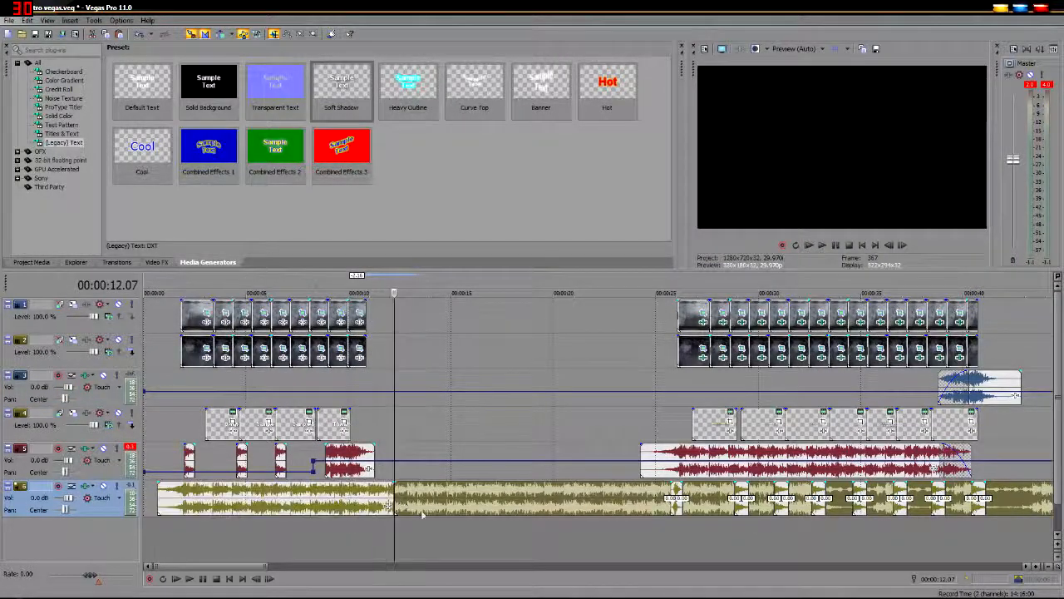
left_click(492, 499)
key("Delete")
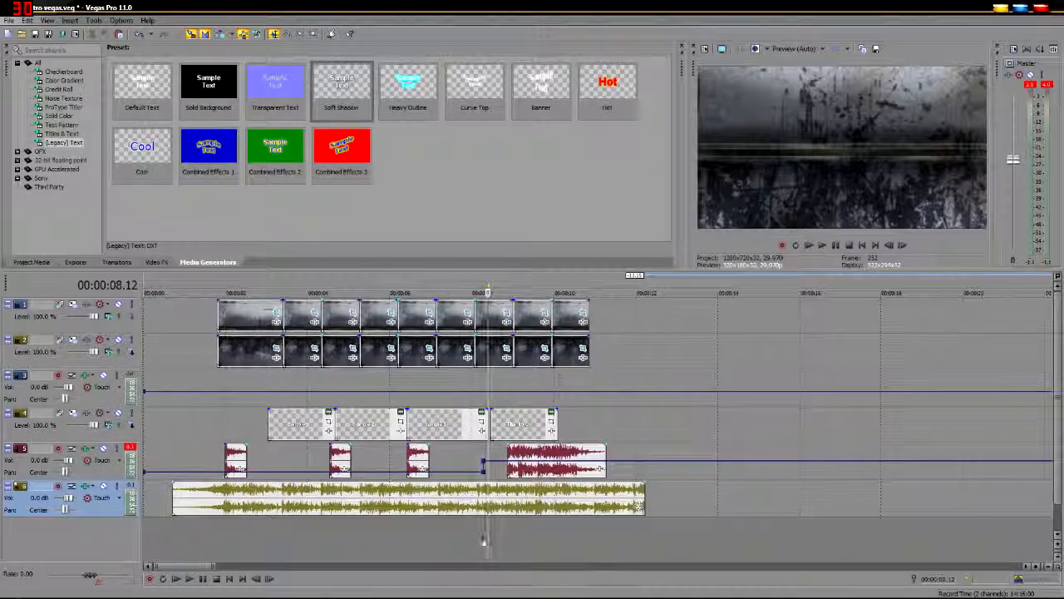
Step: Play back the ending around the close of the Thank you title against the long impact sound on track 5
scroll(465, 523, "down", 3)
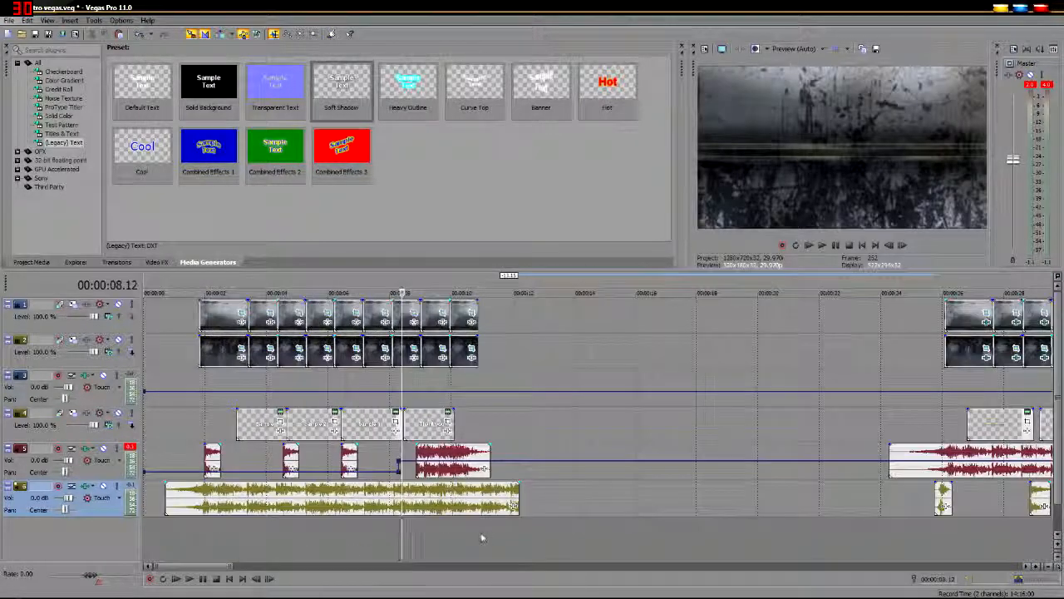
left_click(454, 499)
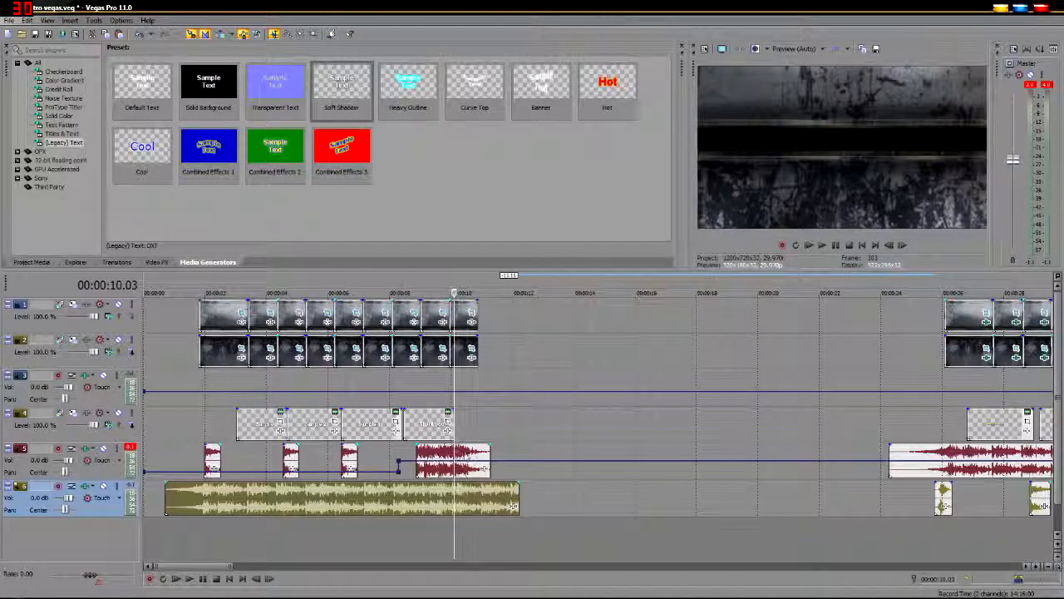
left_click(465, 453)
scroll(470, 420, "up", 4)
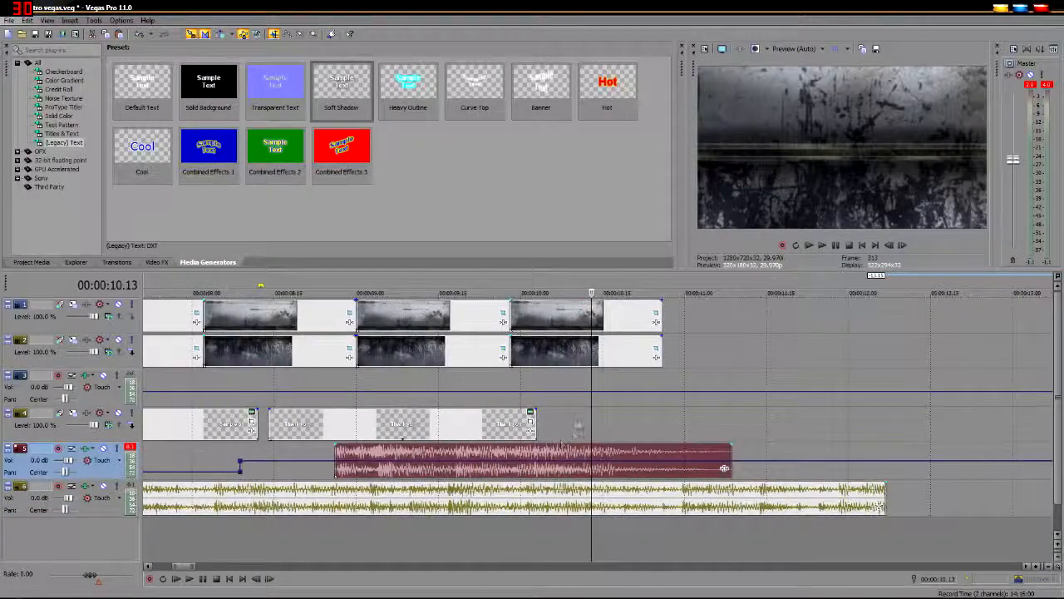
left_click(546, 429)
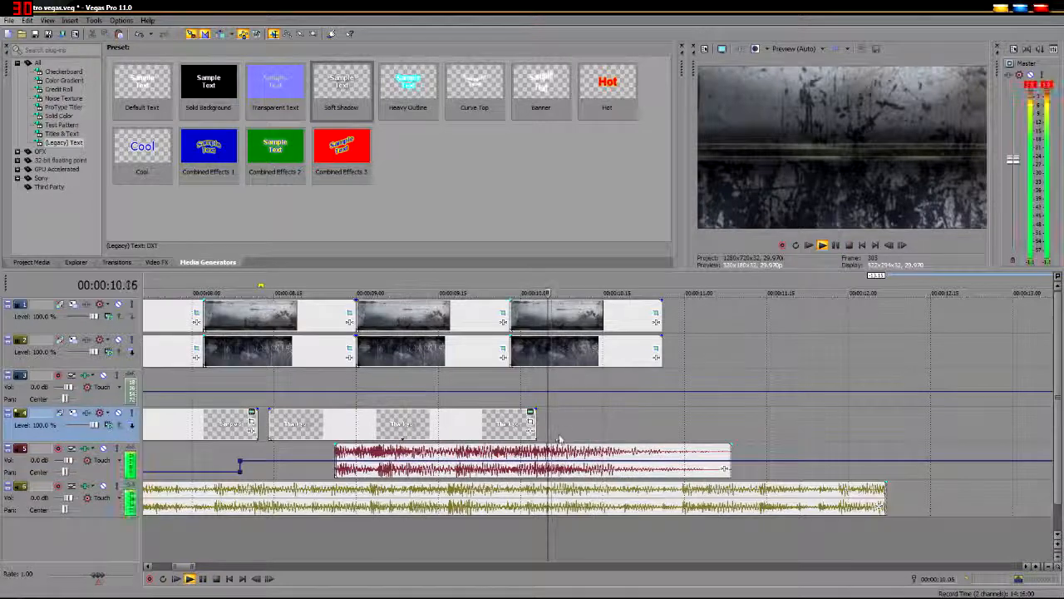
left_click(491, 406)
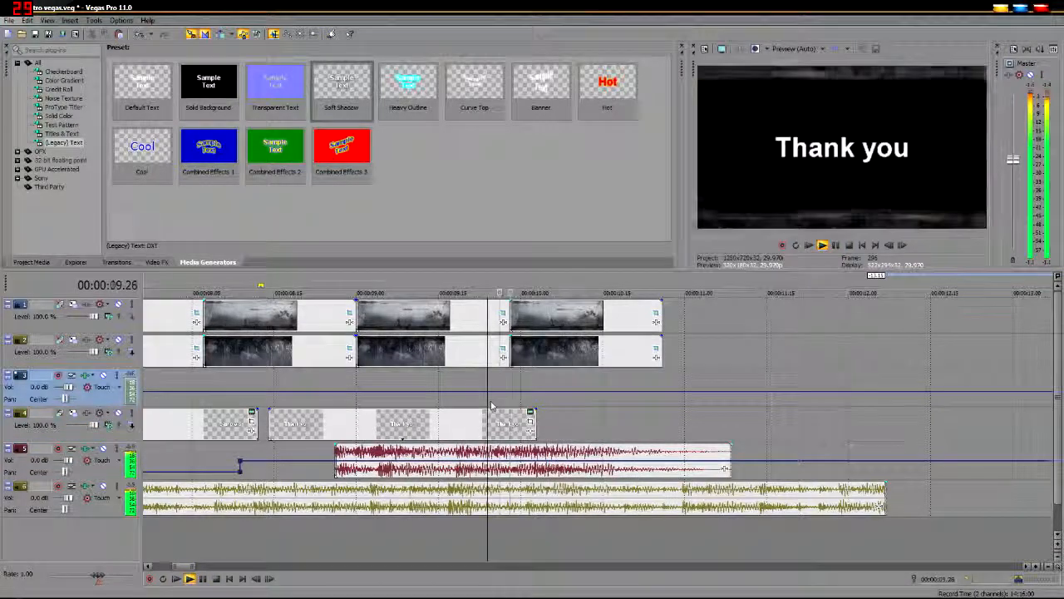
Step: Copy the third short impact sound on track 5 and move the long impact on the same track to about 12 seconds
scroll(490, 406, "down", 3)
left_click(419, 460)
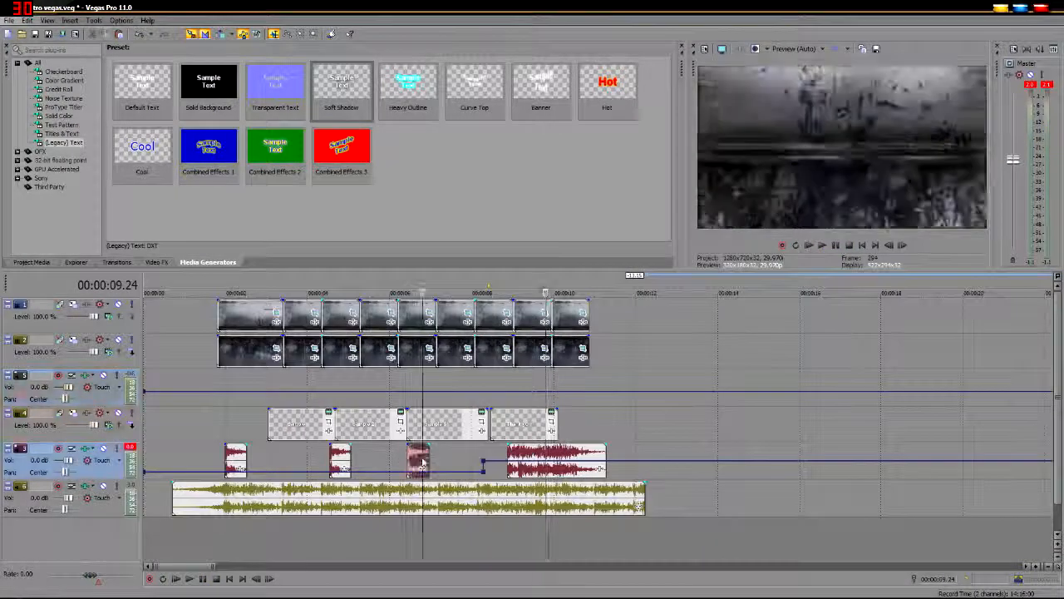
right_click(422, 459)
left_click(456, 274)
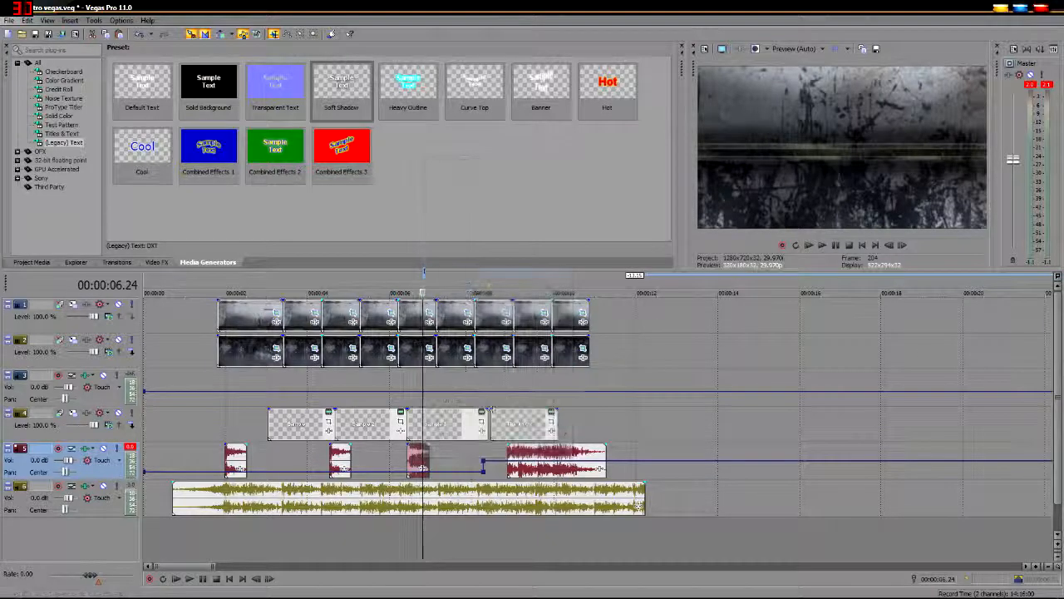
left_click_drag(534, 456, 668, 456)
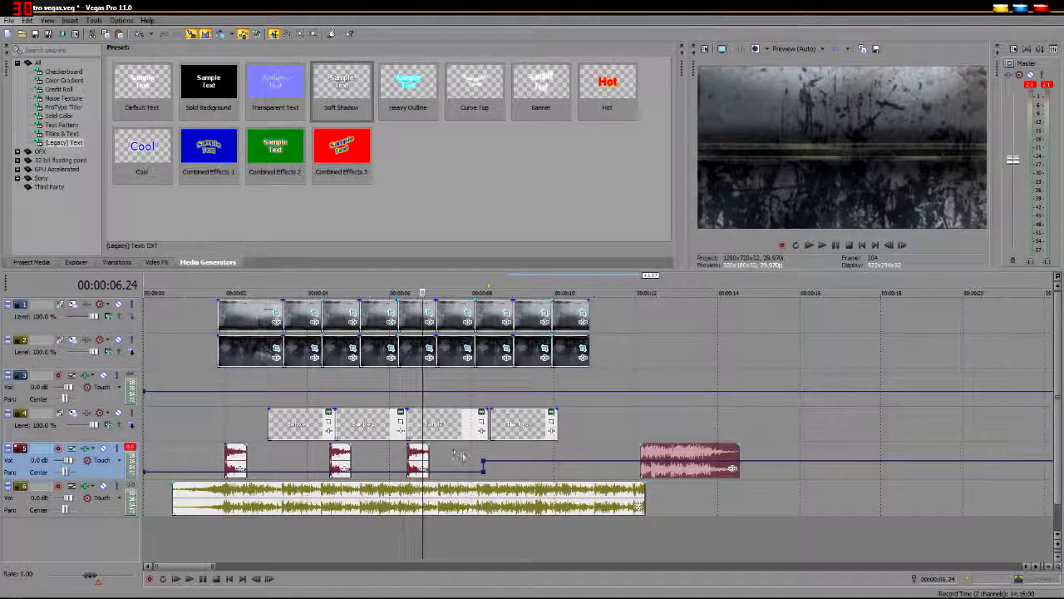
Step: Paste the short impact on track 5 at 8.12, between the Sample 3 and Thank you titles, and play it back
left_click(461, 460)
left_click_drag(462, 453, 486, 451)
scroll(486, 456, "up", 5)
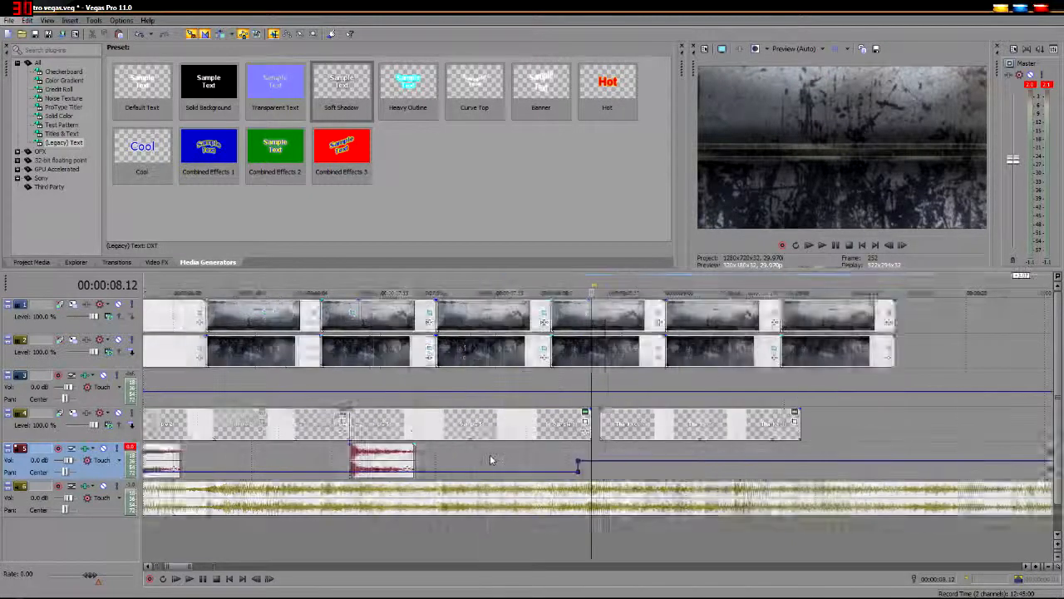
right_click(601, 452)
left_click(640, 464)
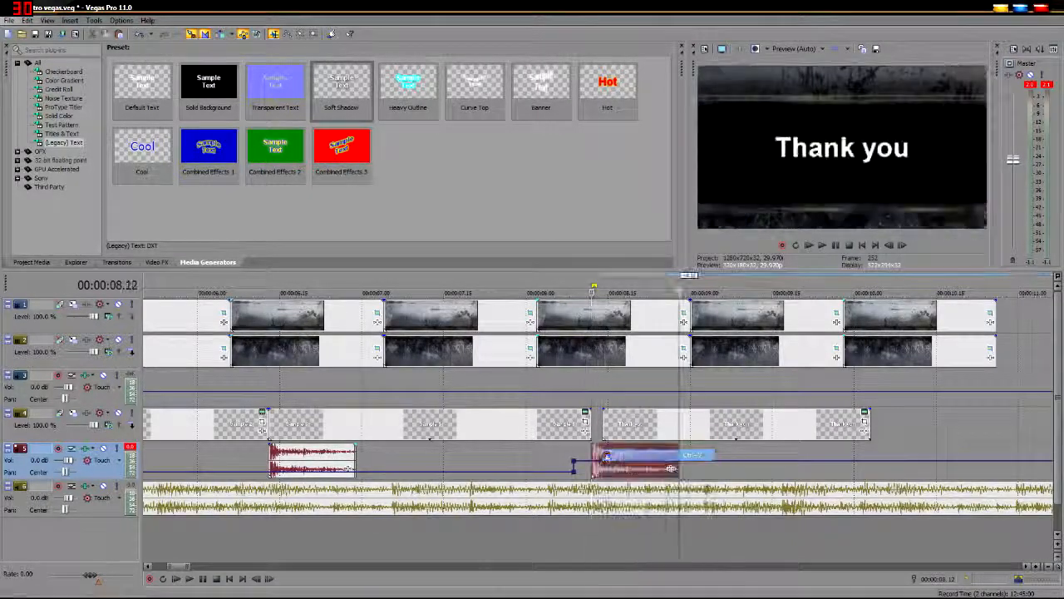
left_click(570, 457)
key("space")
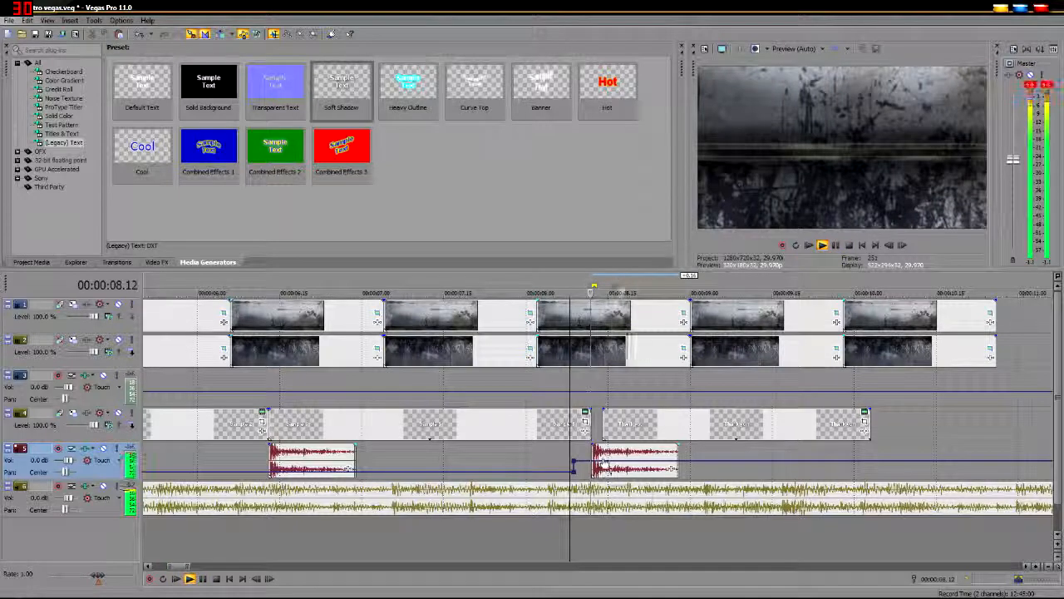
key("space")
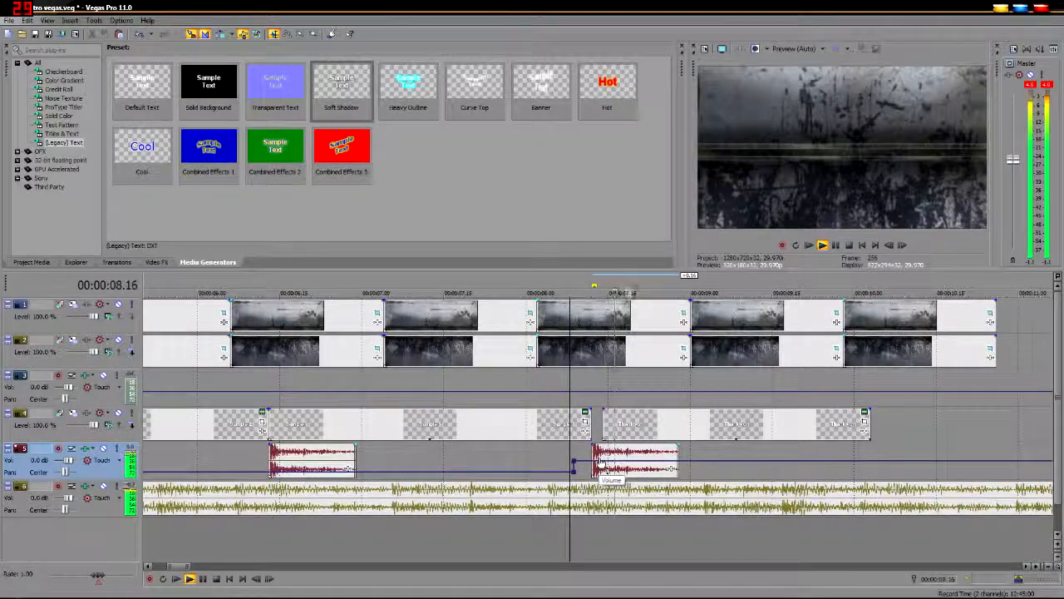
Step: Shift the pasted impact on track 5 earlier to 8.08 and check its timing in playback
left_click(604, 453)
left_click_drag(604, 453, 590, 453)
key("space")
key("space")
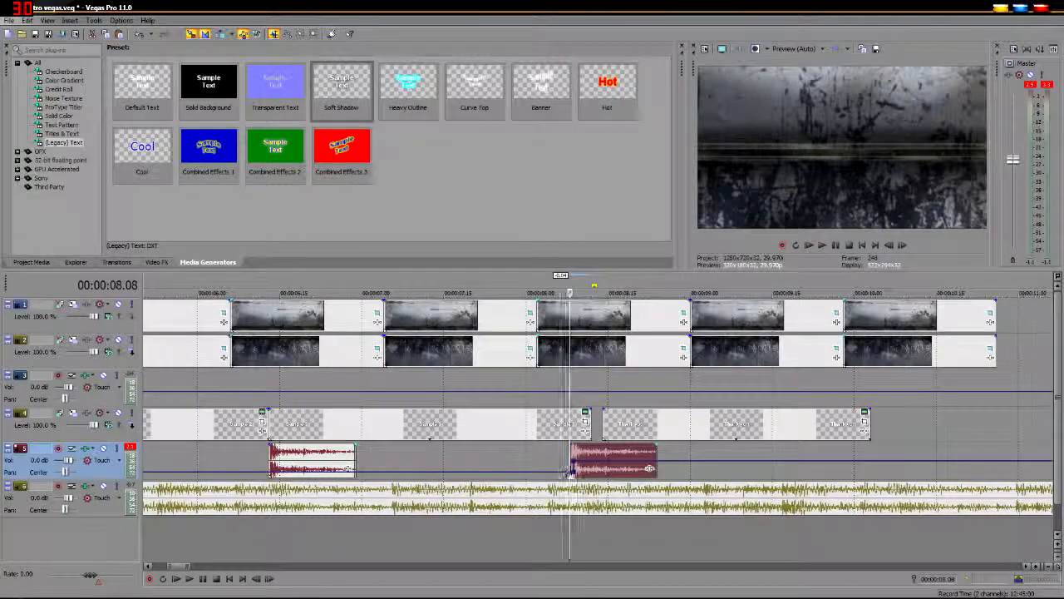
Step: Delete the lower volume envelope point at 8.08 on track 5 and raise the starting point level with the rest
right_click(573, 471)
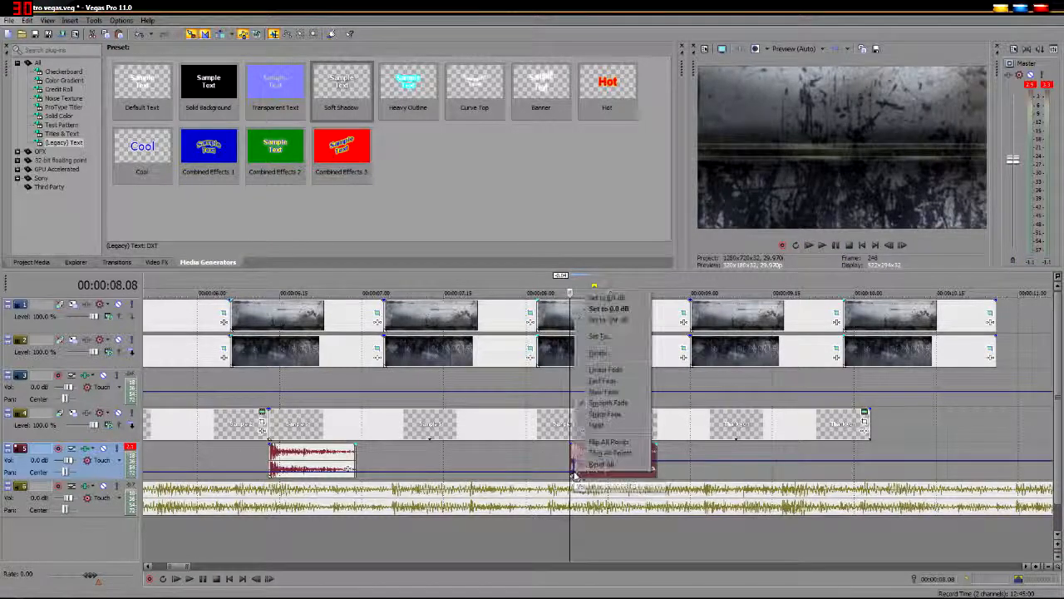
left_click(596, 358)
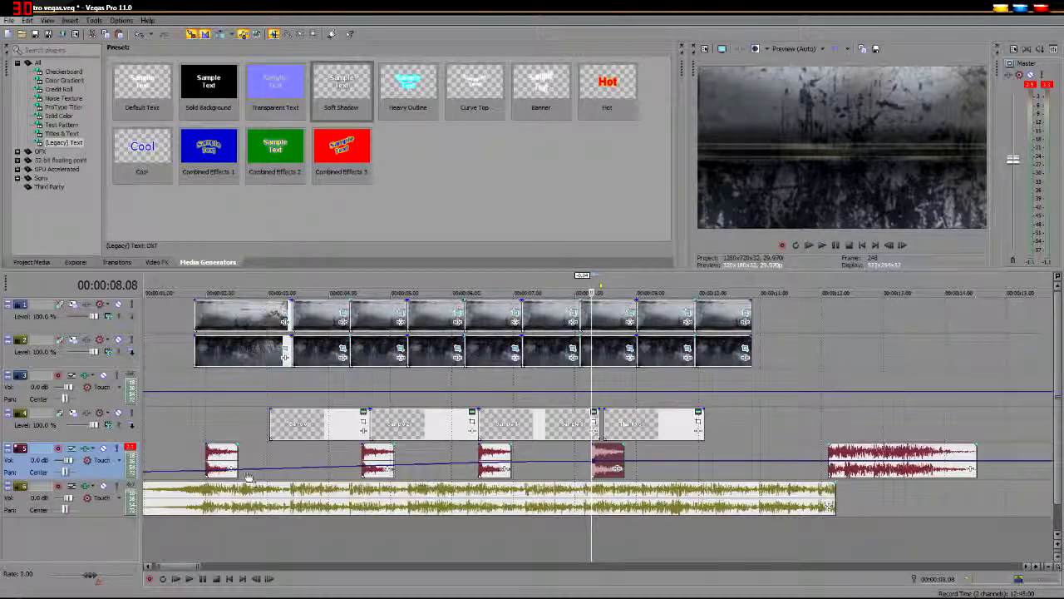
scroll(247, 476, "down", 5)
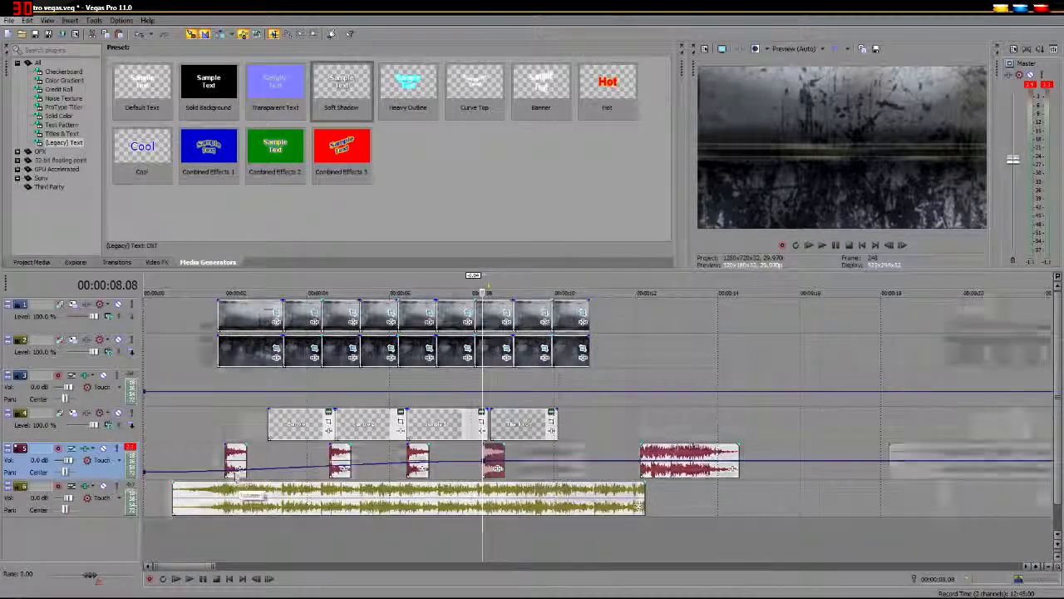
left_click_drag(145, 474, 147, 468)
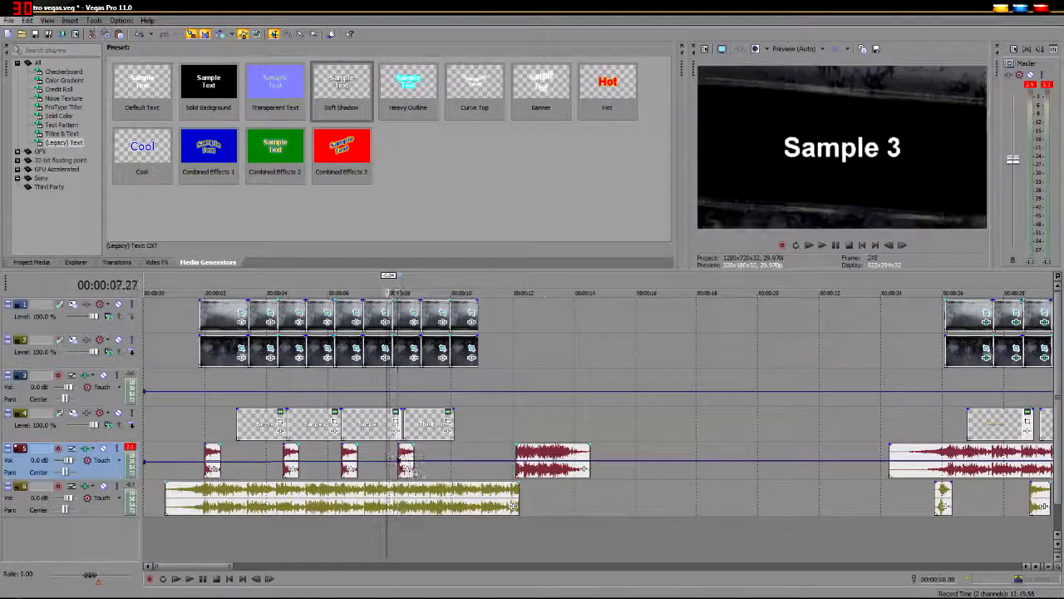
Step: Paste another short impact on track 5 at 10.04, just after the Thank you title, and play back the ending
scroll(655, 285, "up", 5)
key("space")
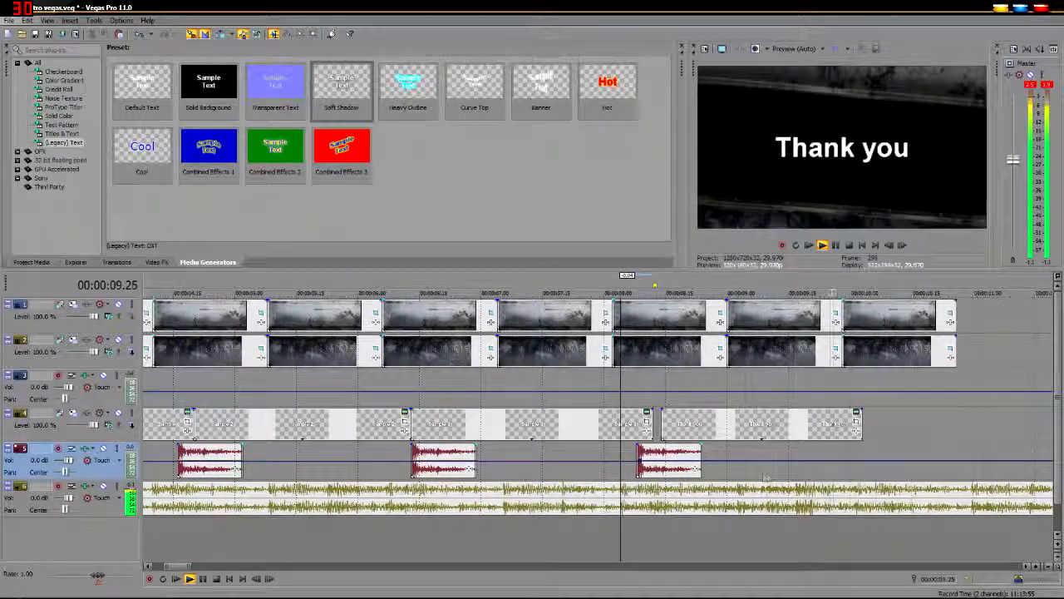
key("space")
left_click(862, 453)
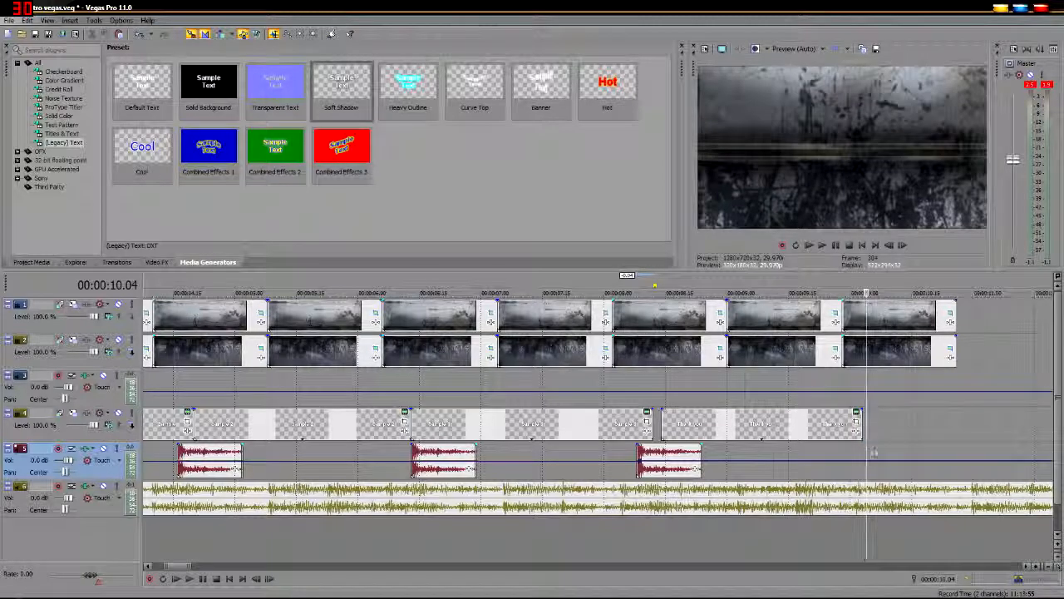
right_click(865, 450)
left_click(924, 468)
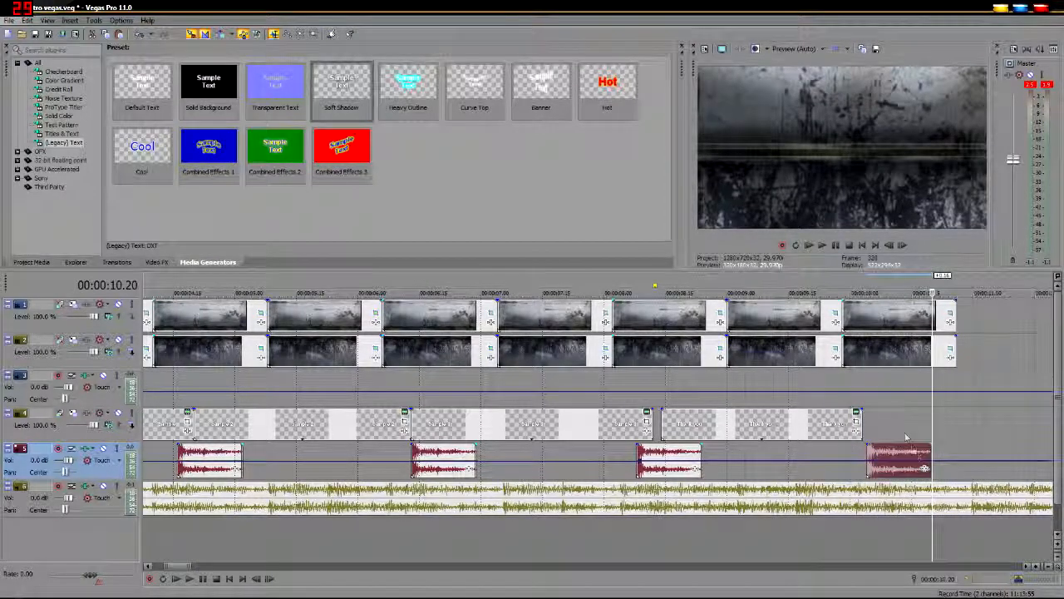
left_click(852, 457)
scroll(852, 461, "down", 3)
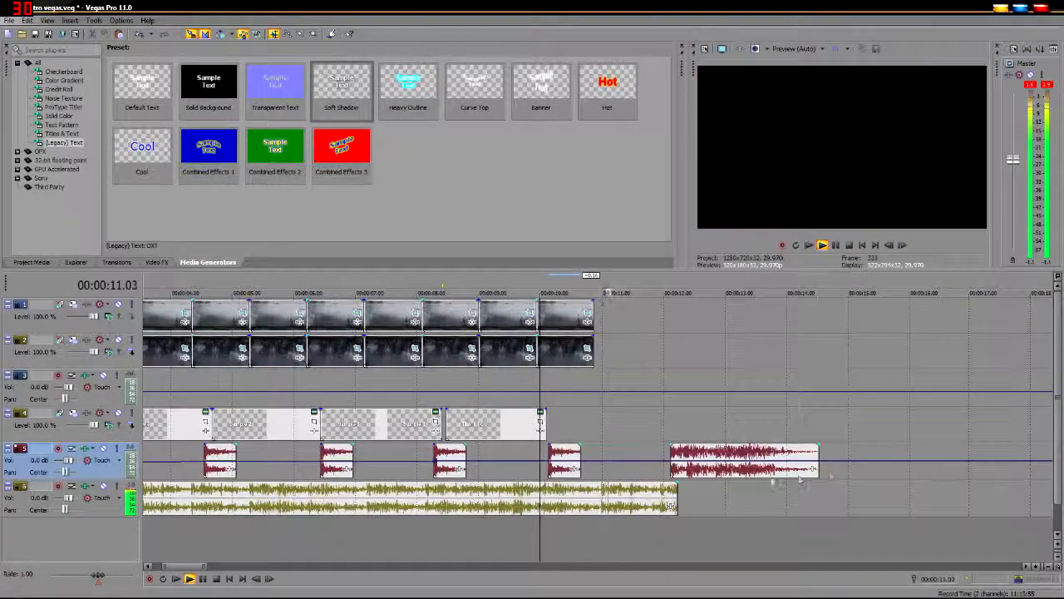
Step: Move the long impact sound from track 5 to track 3, aligned with the last short impact, and play it back
left_click(704, 459)
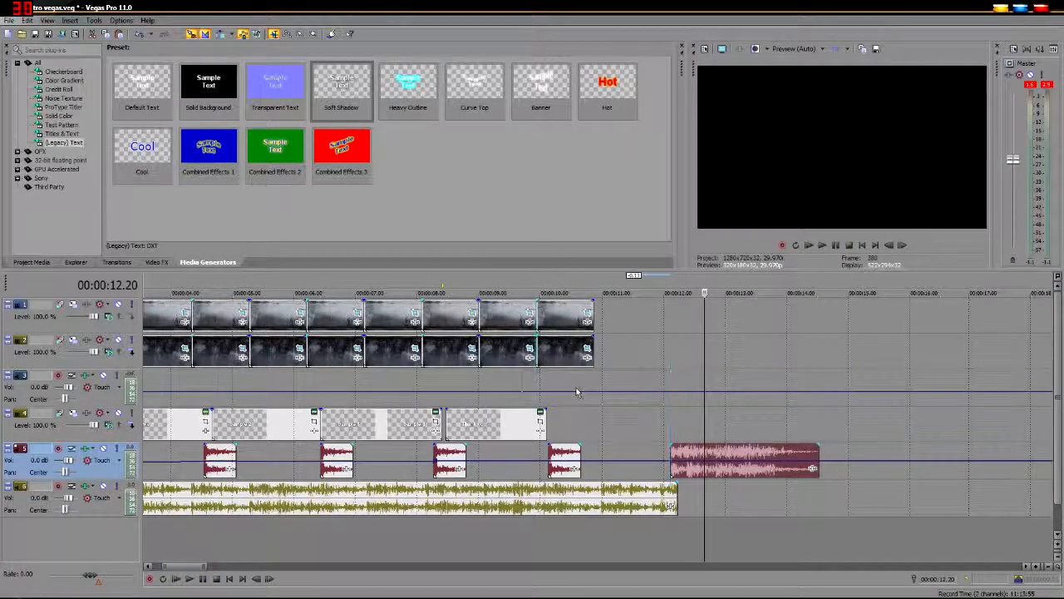
left_click_drag(589, 391, 585, 389)
left_click(535, 384)
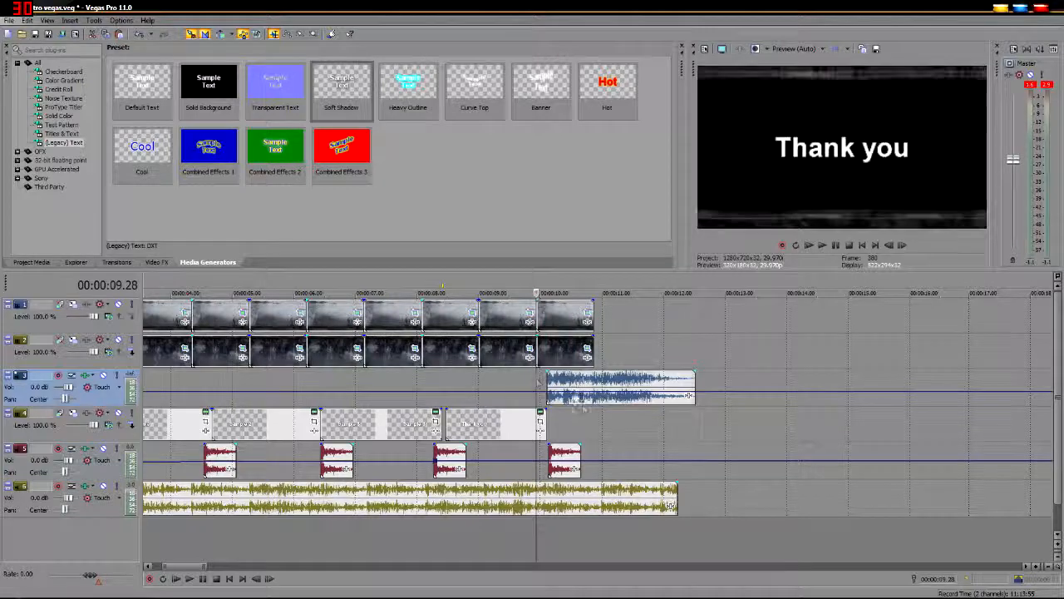
key("space")
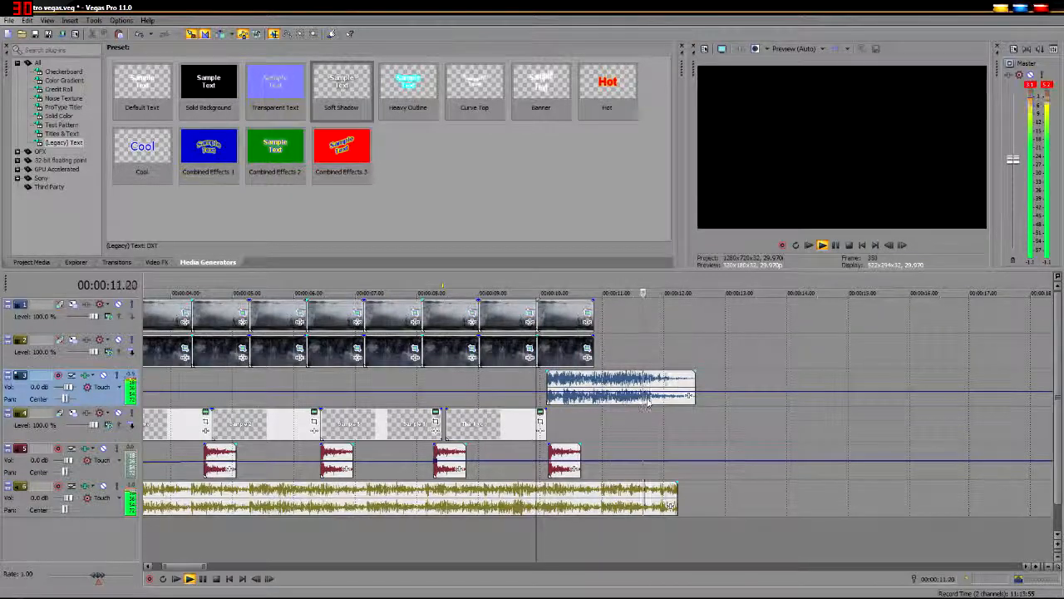
left_click(507, 389)
key("space")
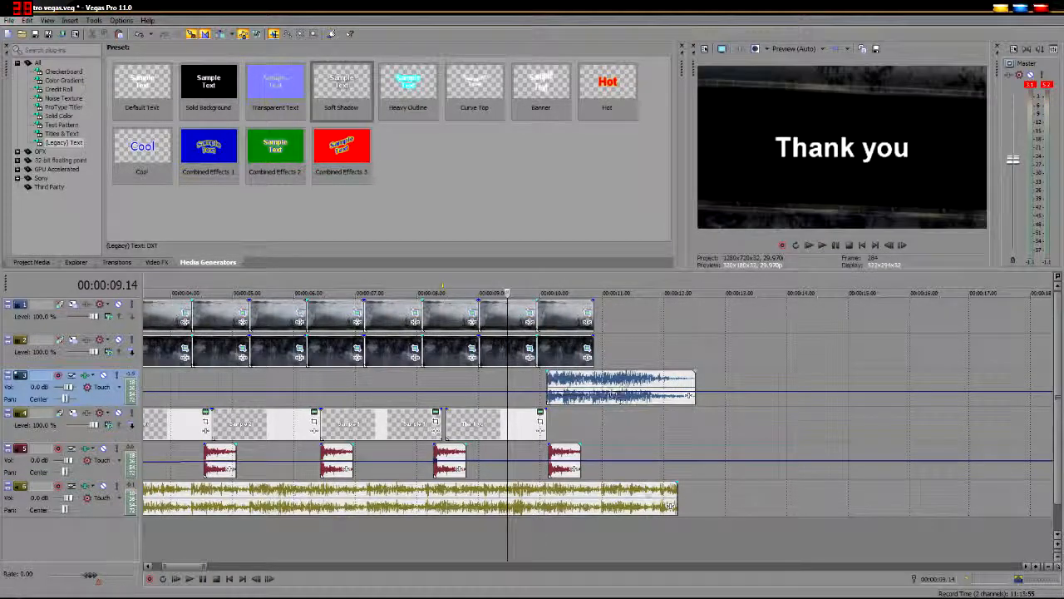
Step: Trim the music on track 6 to end with the last texture clips and cut off the start of the track 3 impact
left_click_drag(673, 491, 588, 491)
left_click_drag(548, 389, 571, 389)
left_click_drag(600, 389, 648, 389)
Step: Move the trimmed impact on track 3 earlier to start at 9.21, checking its timing in playback
left_click(635, 356)
key("space")
key("space")
left_click_drag(619, 389, 589, 388)
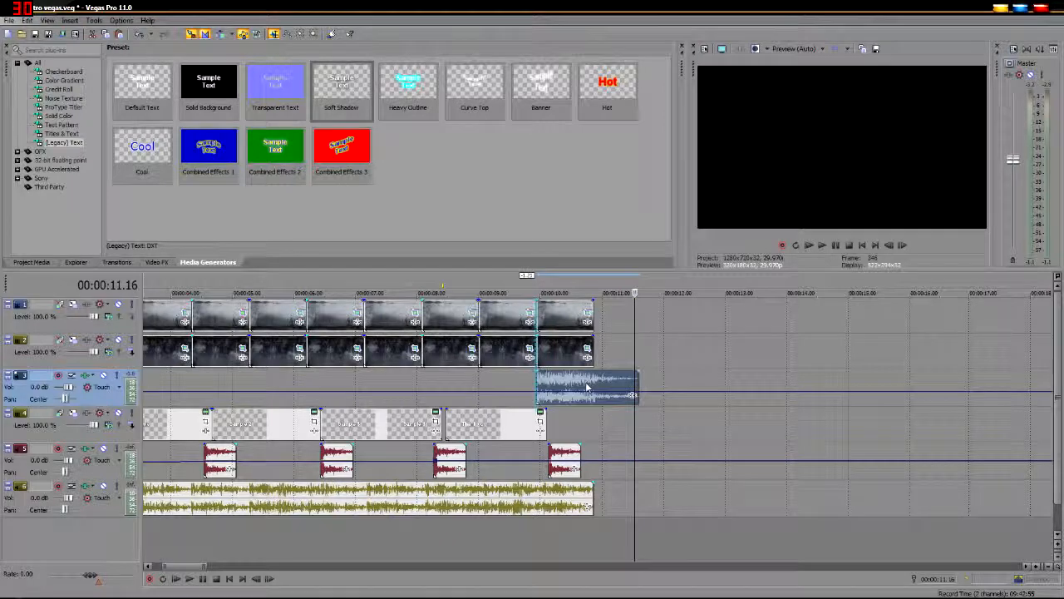
left_click(523, 458)
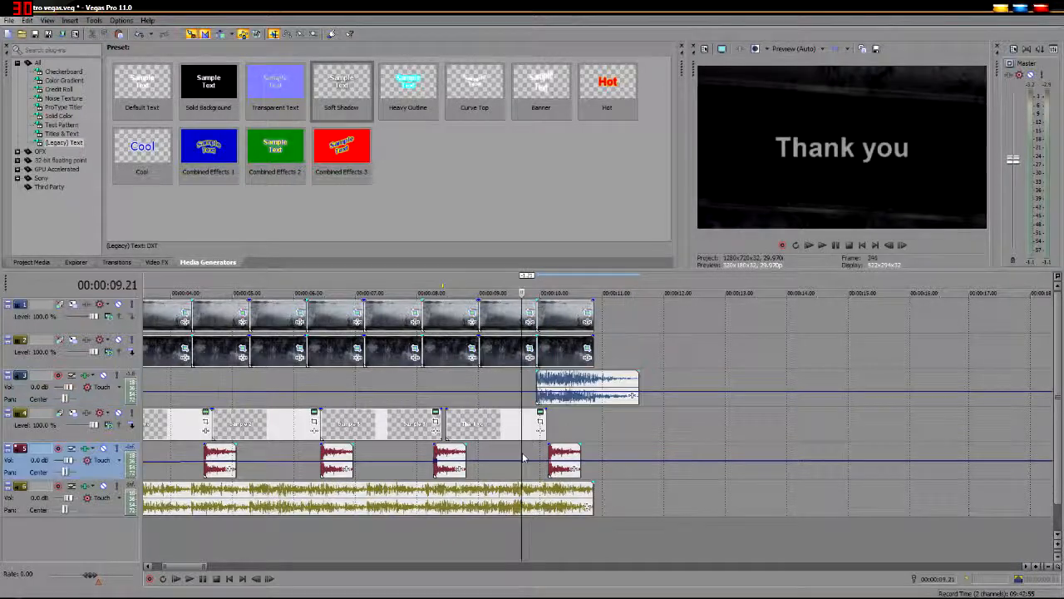
key("space")
left_click_drag(577, 386, 564, 388)
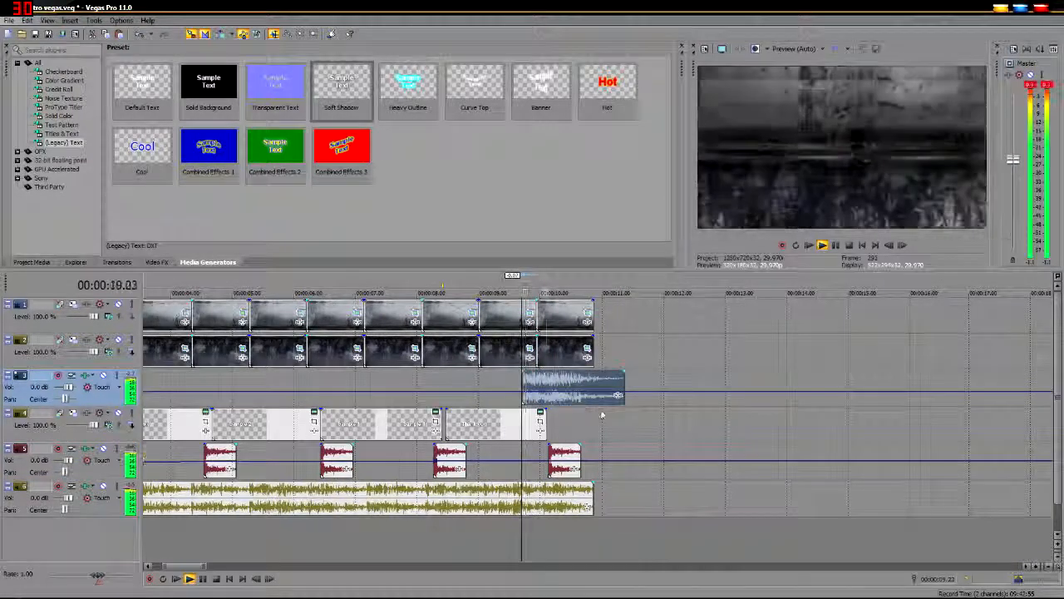
key("space")
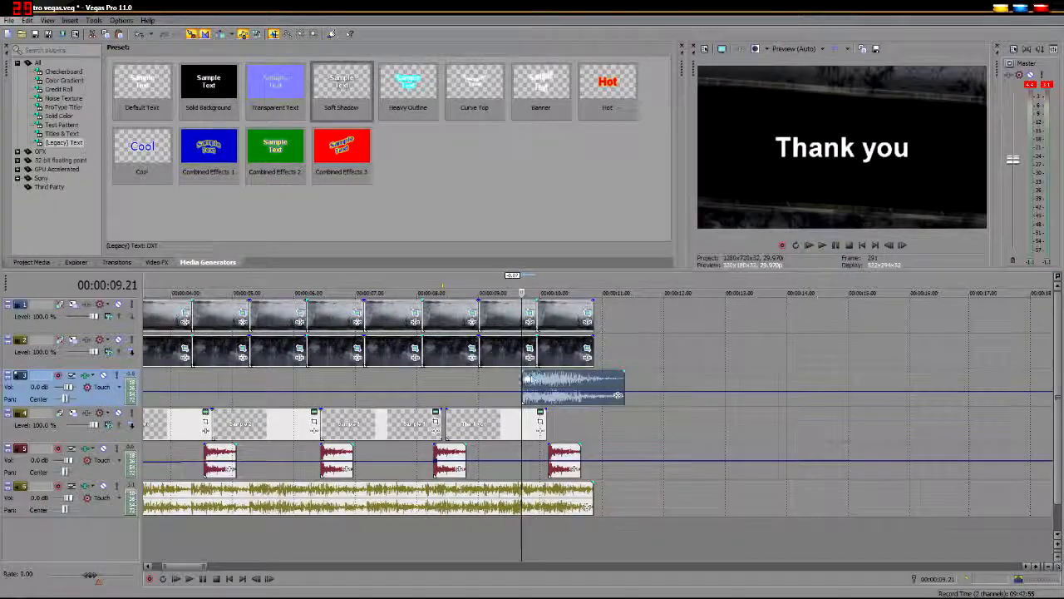
Step: Add a fade-in to the track 3 impact and trim the music on track 6 to end within the last short impact
left_click_drag(524, 372, 559, 381)
left_click_drag(589, 493, 560, 495)
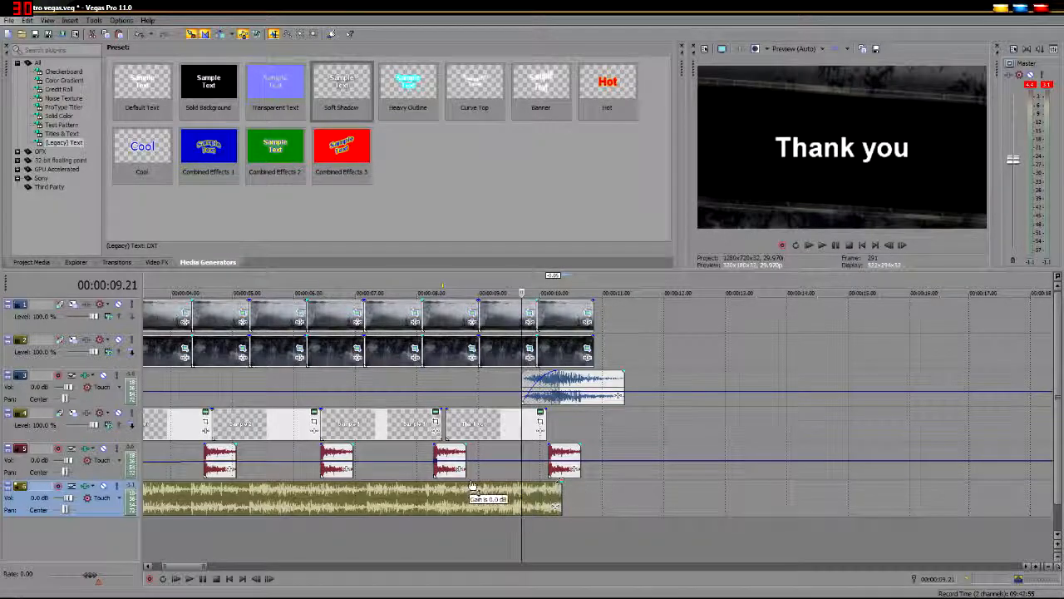
Step: Add a fade-out with an offset of 00:00:01.04 to the end of the track 6 music and play it back
left_click_drag(562, 483, 493, 480)
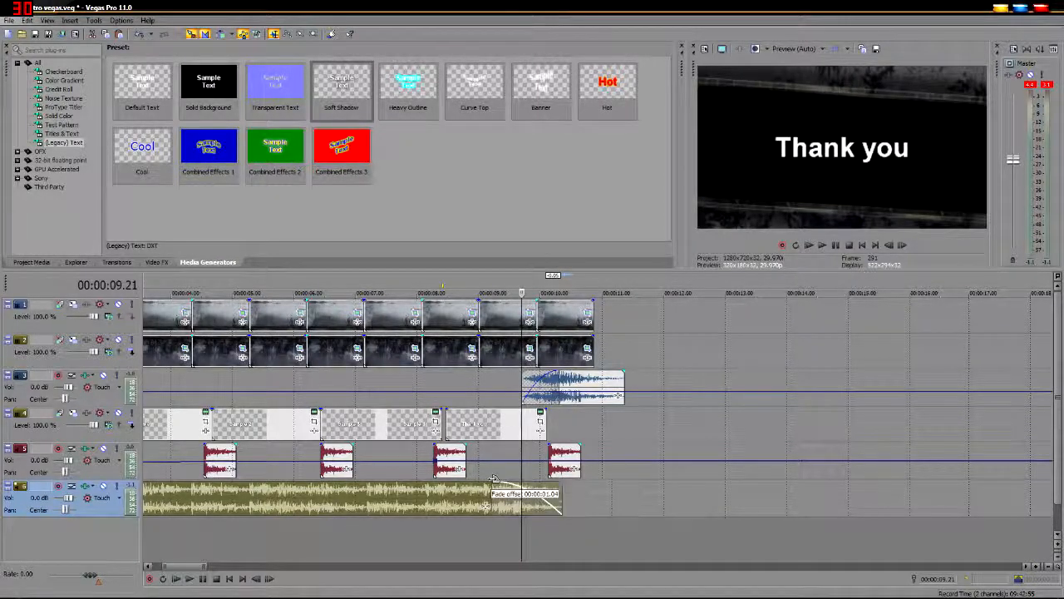
left_click(479, 529)
key("space")
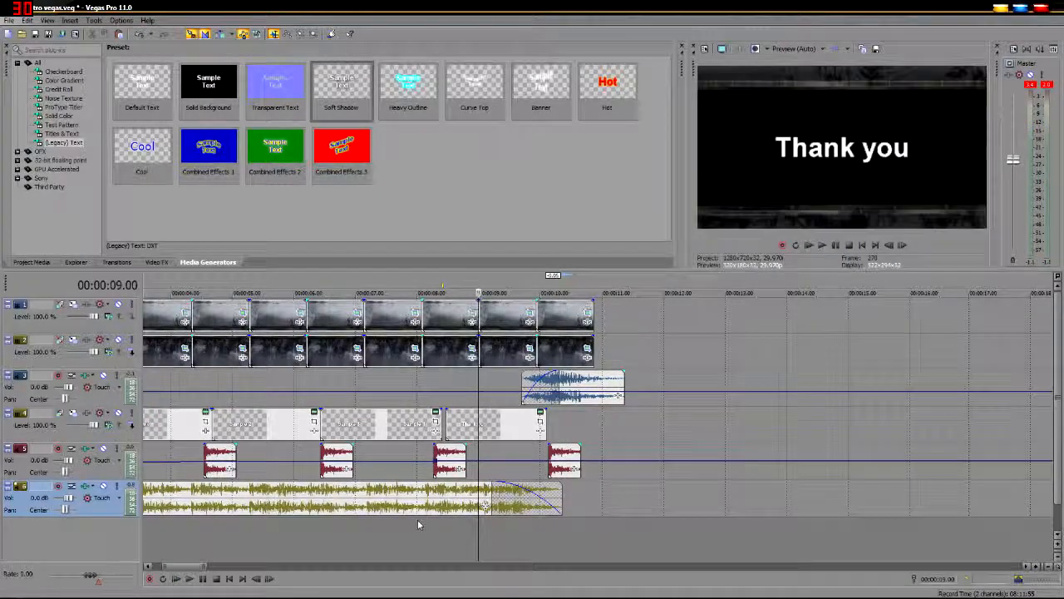
Step: Play the intro from the beginning of the track 6 music to review the complete sequence
left_click(416, 525)
scroll(417, 524, "down", 3)
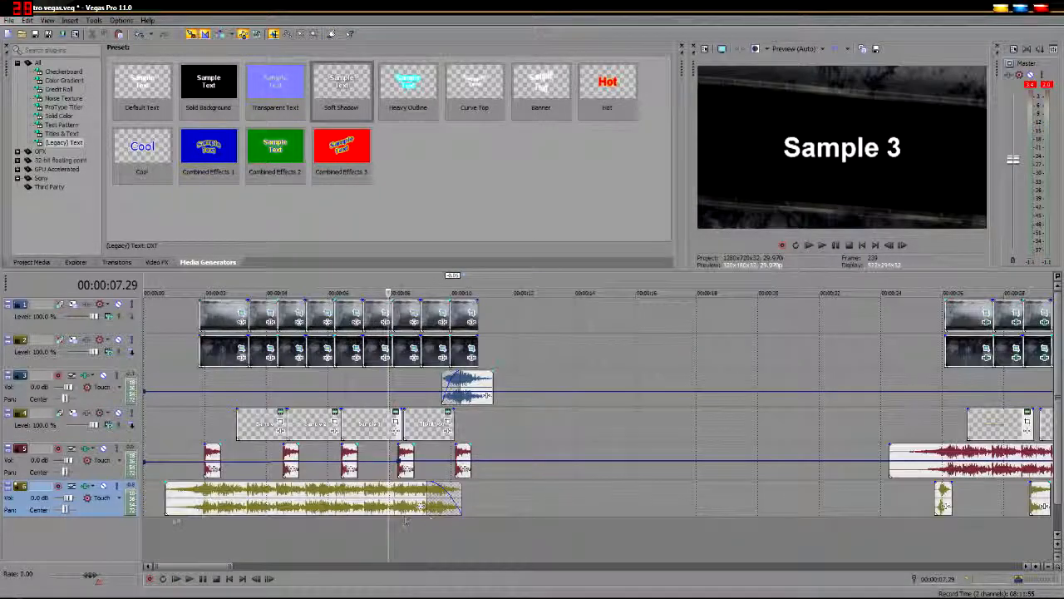
left_click(165, 525)
key("space")
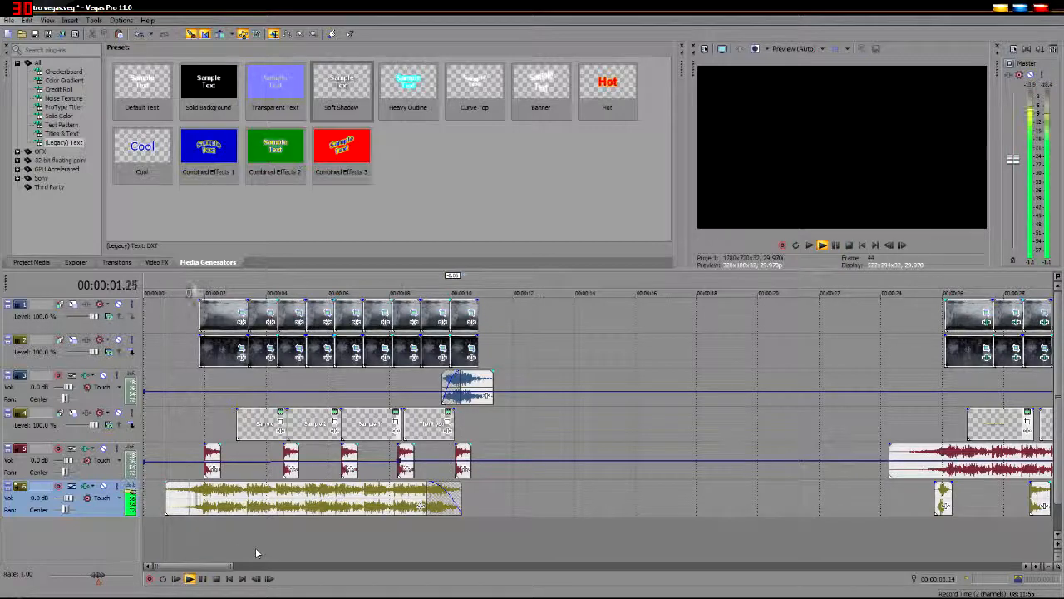
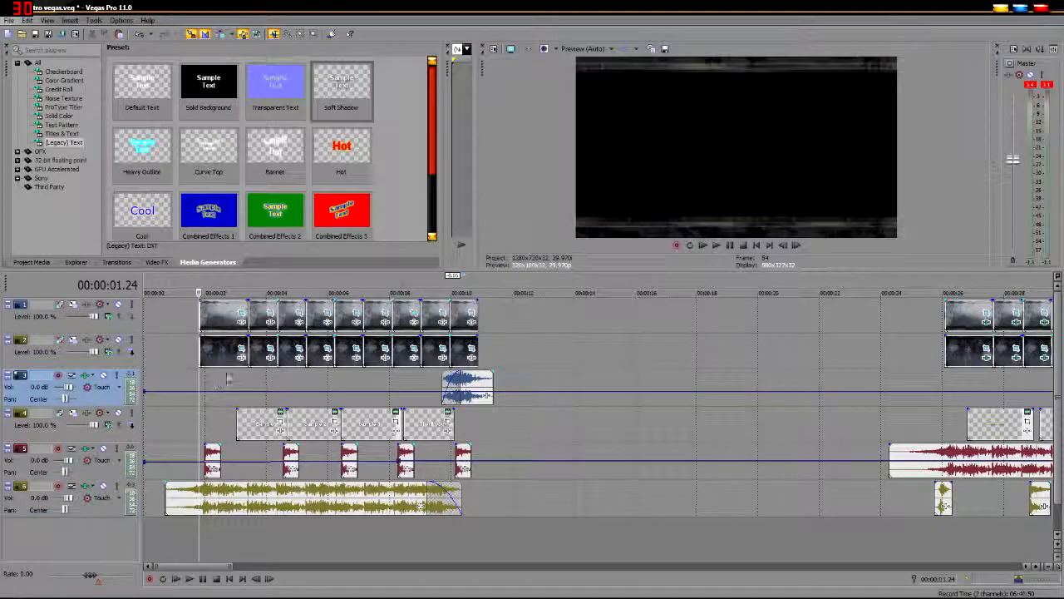
Step: Preview the opening texture frames and the first Sample title at several timeline positions
left_click(227, 380)
left_click(266, 377)
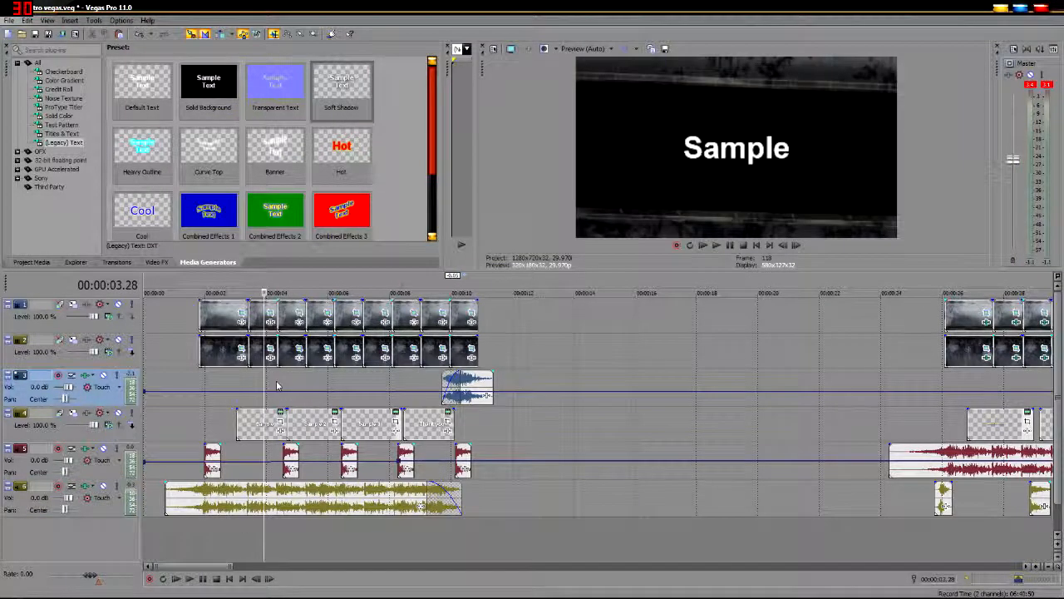
left_click(233, 378)
scroll(243, 388, "down", 1)
Step: Apply the Soft Contrast effect's Warm Vignette preset to the first texture clips on tracks 1 and 2
left_click(116, 262)
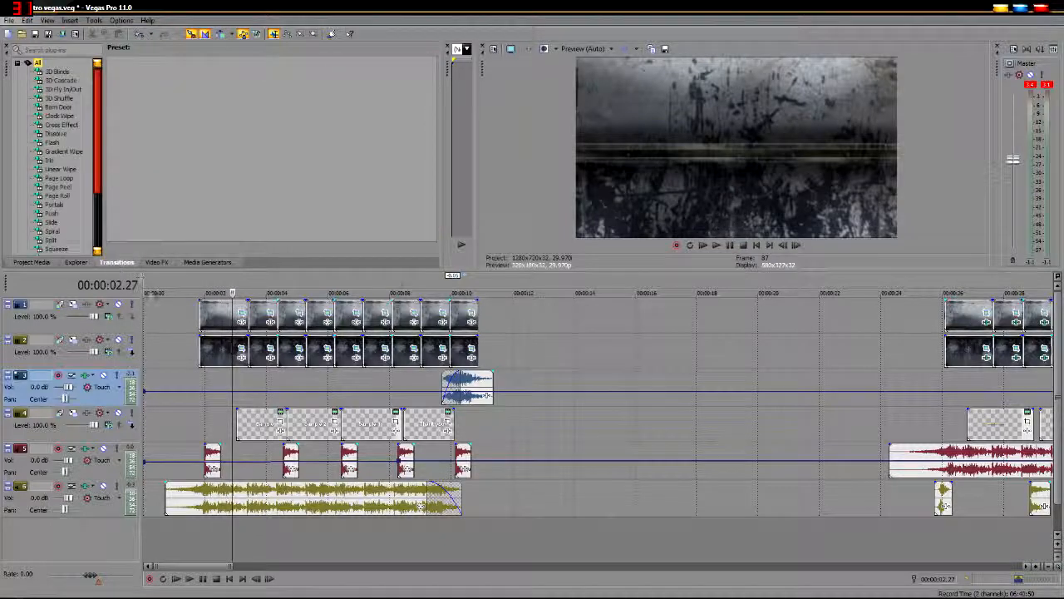
left_click(157, 262)
left_click(215, 378)
scroll(360, 421, "up", 4)
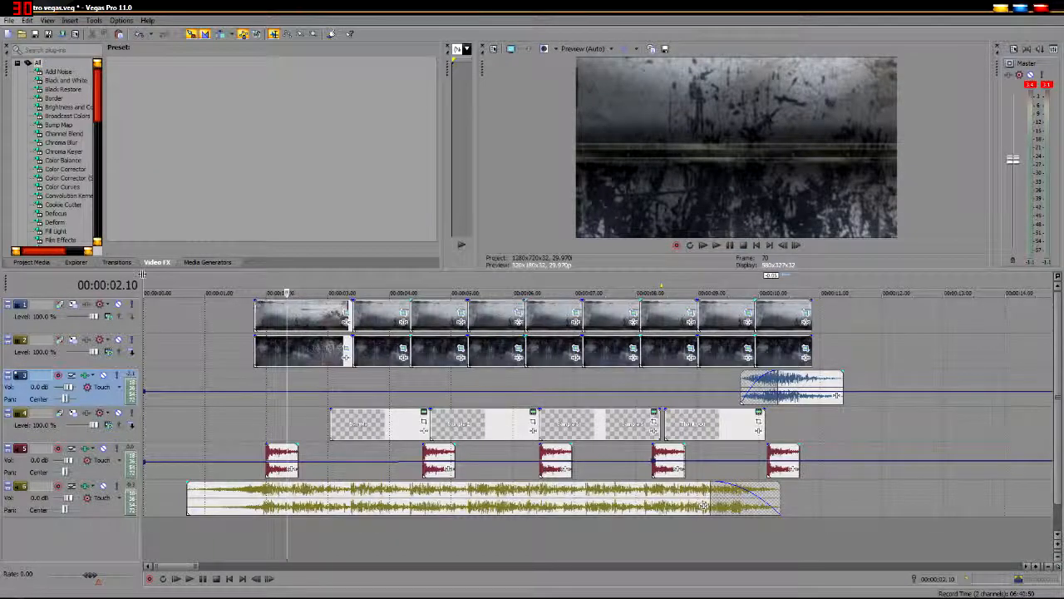
left_click_drag(95, 104, 98, 215)
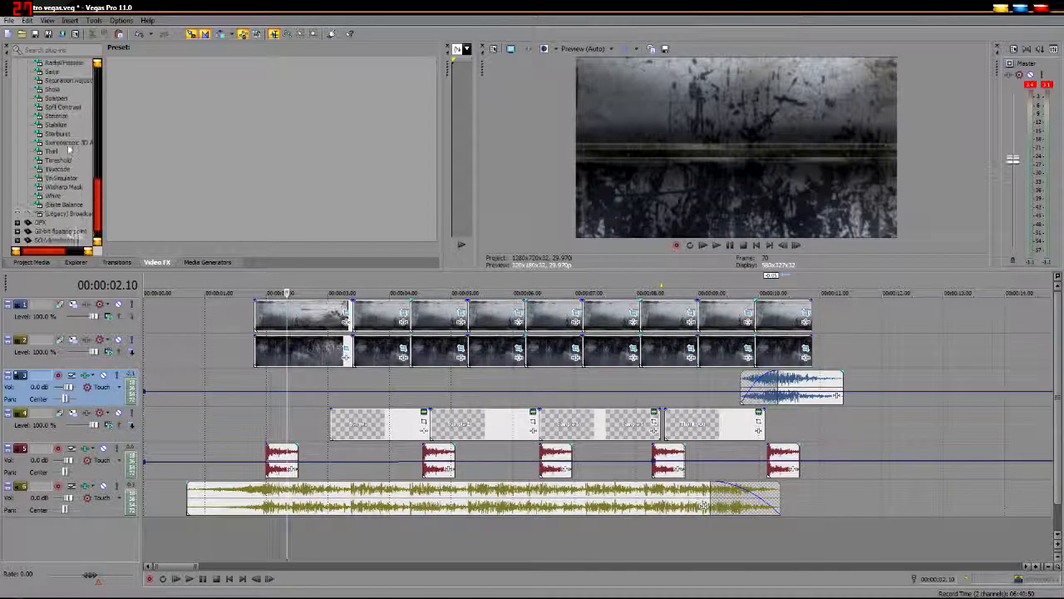
left_click(69, 108)
left_click_drag(275, 84, 285, 256)
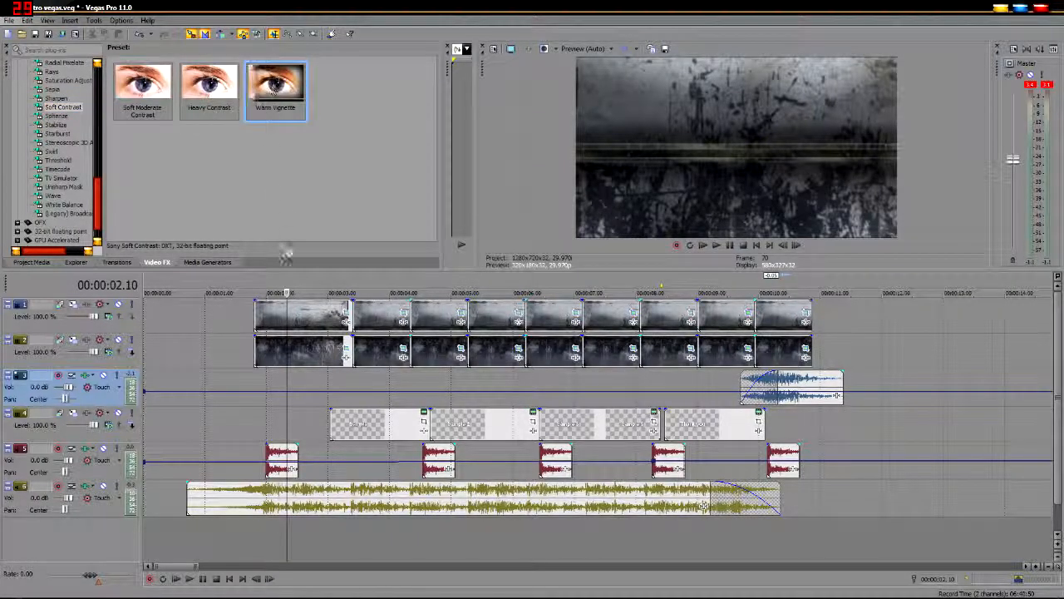
left_click_drag(320, 322, 318, 320)
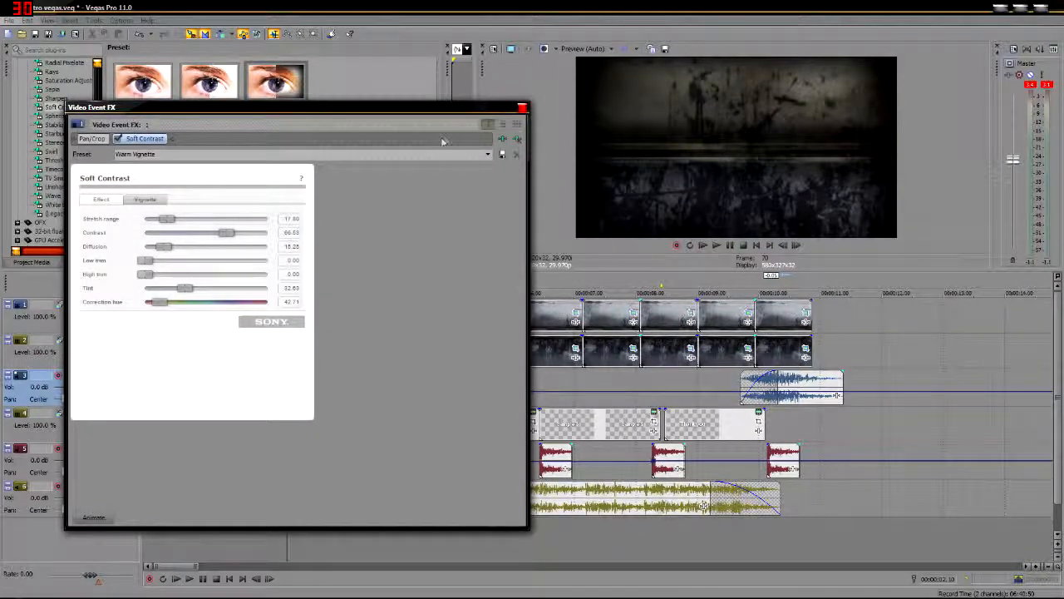
left_click(522, 109)
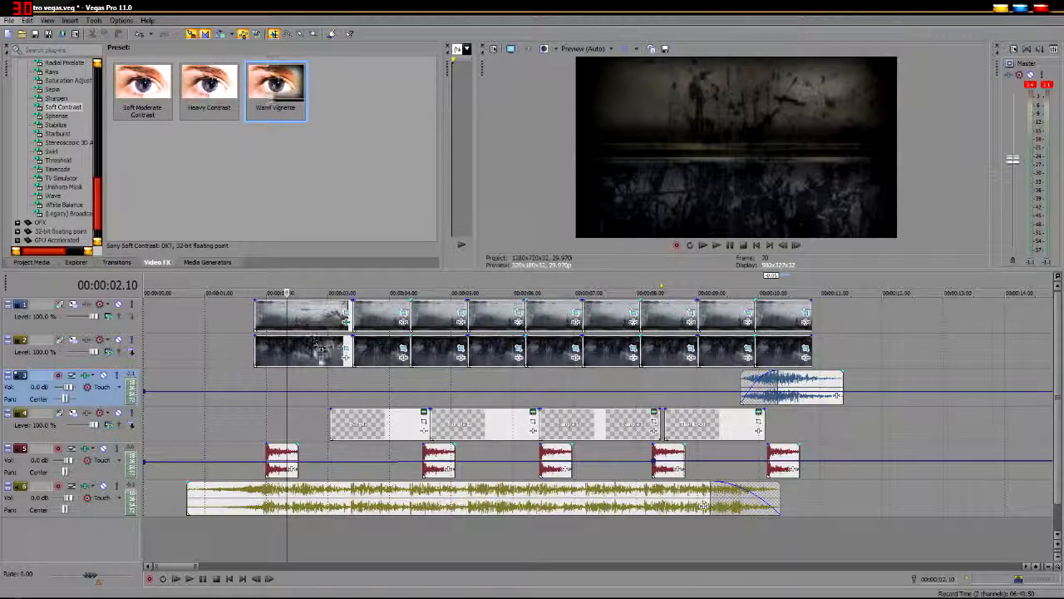
left_click_drag(317, 348, 319, 350)
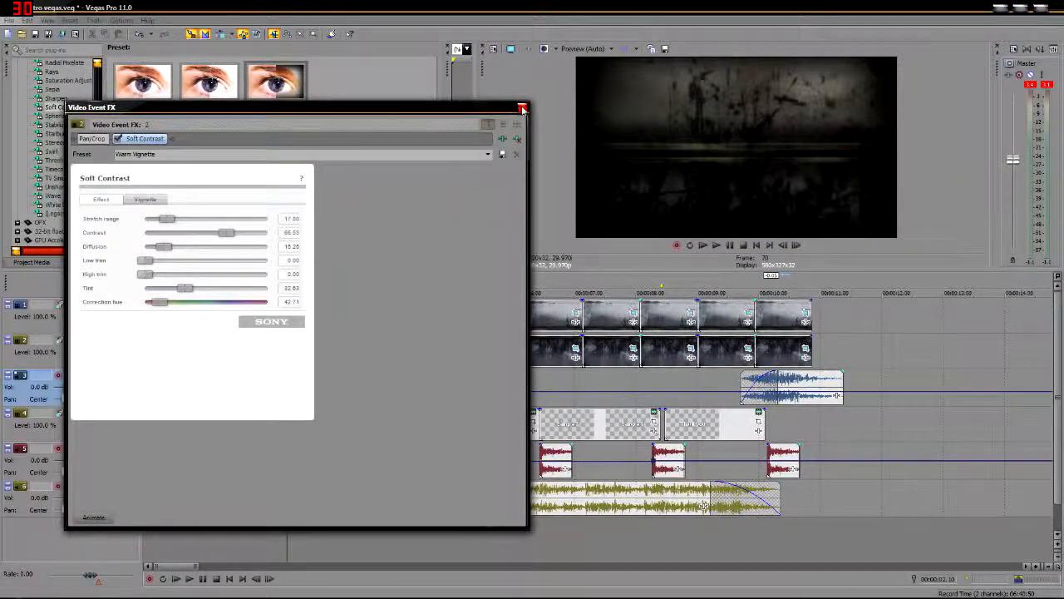
left_click(522, 109)
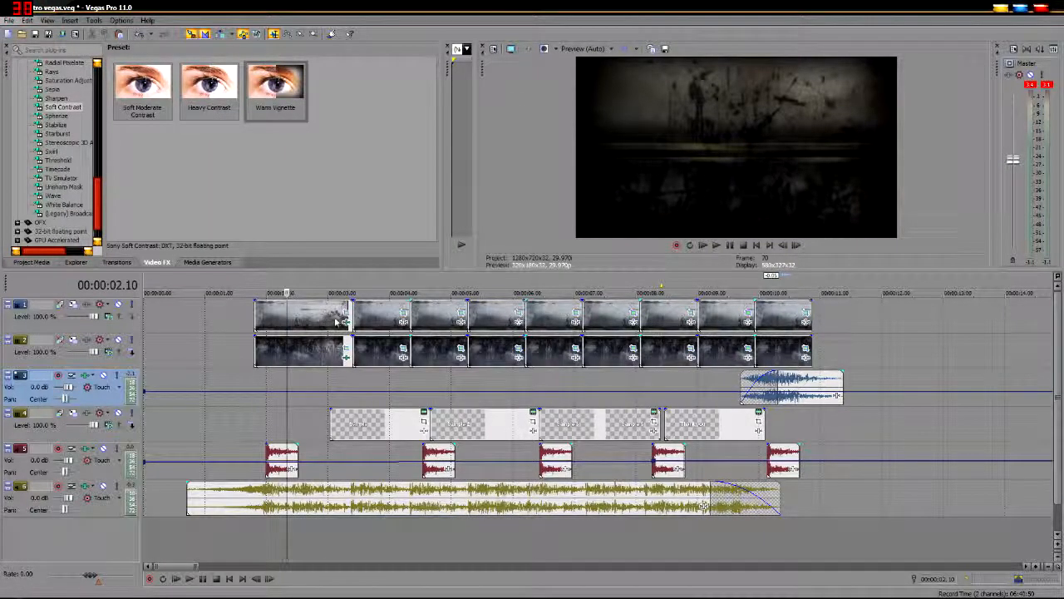
Step: Apply the Warm Vignette preset to the second texture clip on track 1 and reduce its contrast
left_click_drag(275, 83, 382, 325)
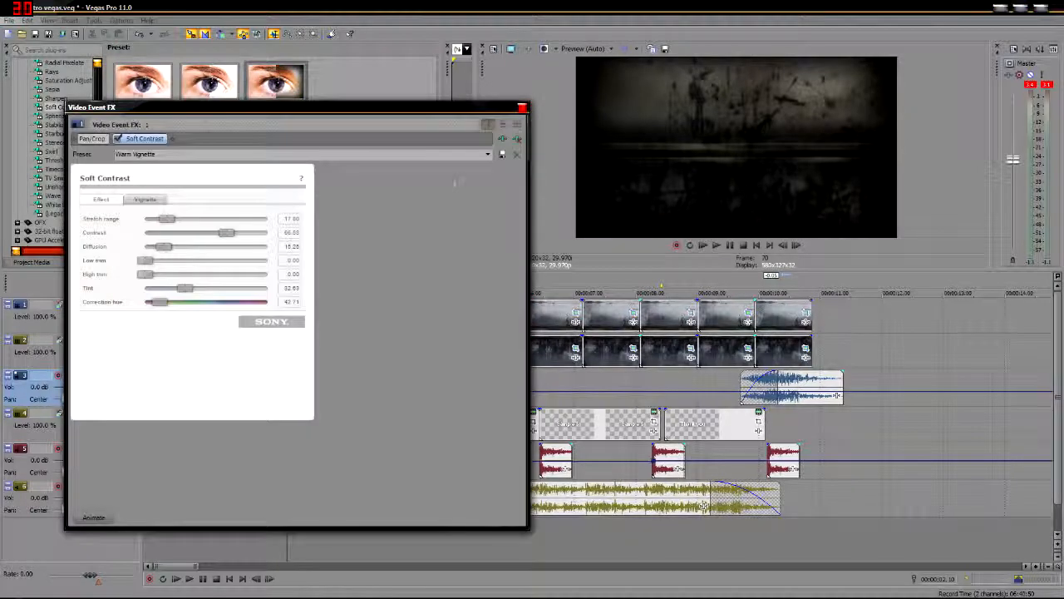
left_click(522, 109)
left_click(384, 402)
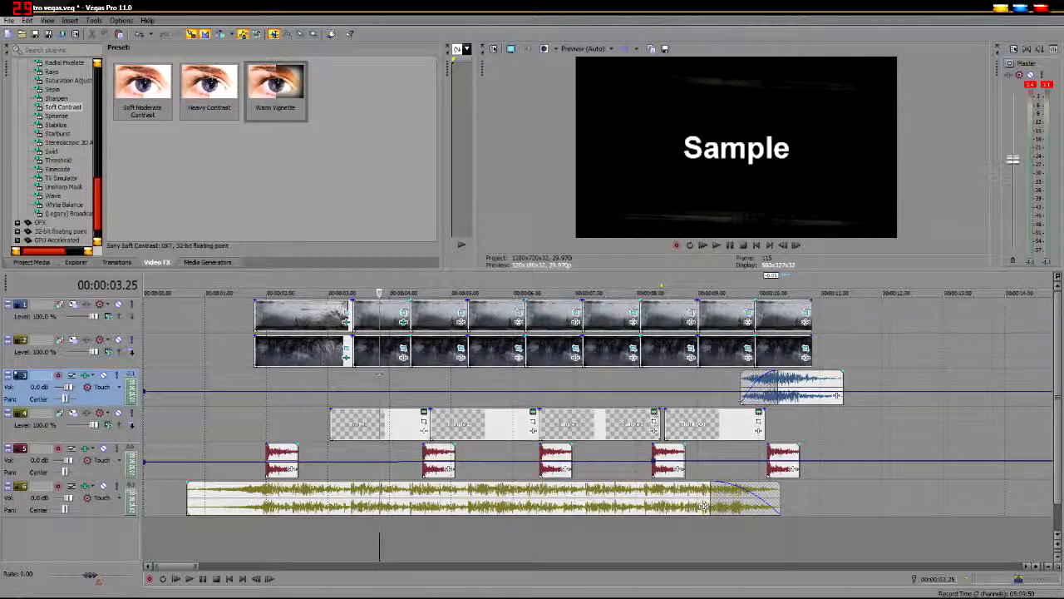
left_click(403, 319)
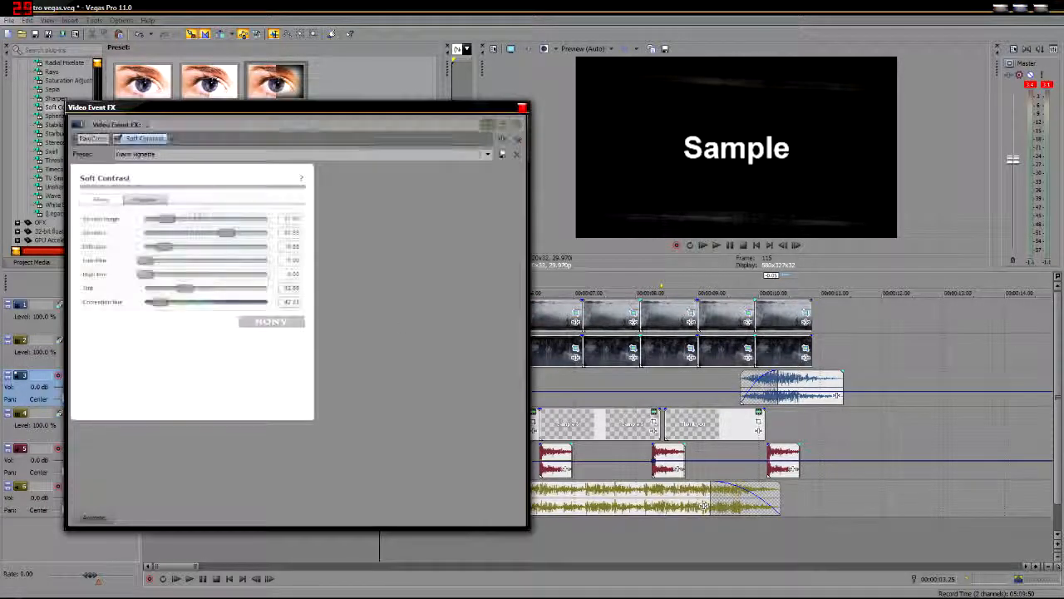
left_click_drag(228, 237, 203, 234)
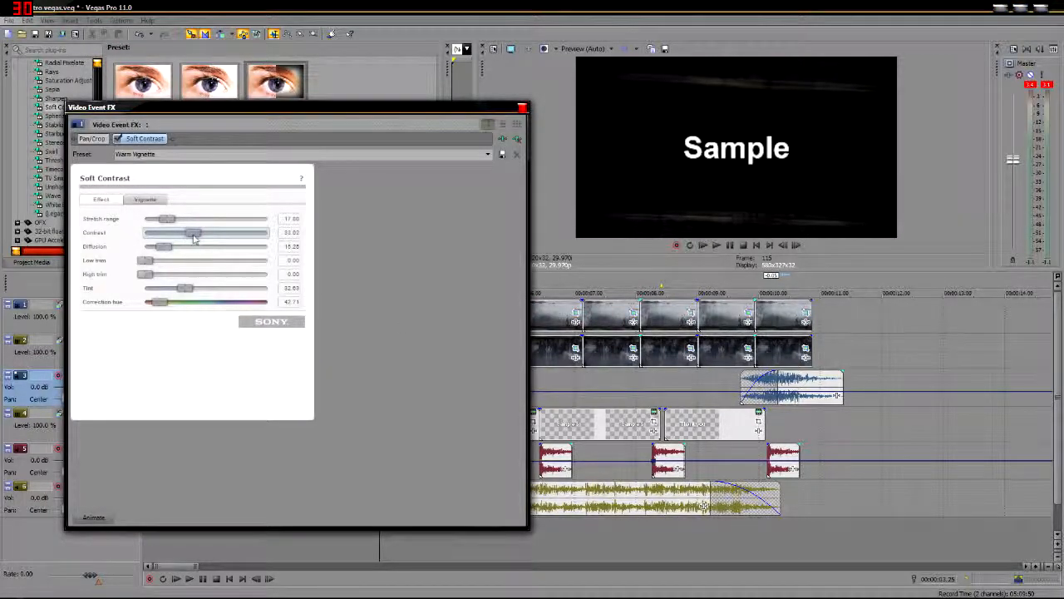
Step: Change the second track 1 clip's vignette shape to Ellipse and lower its strength to about 22
left_click(148, 201)
left_click(191, 249)
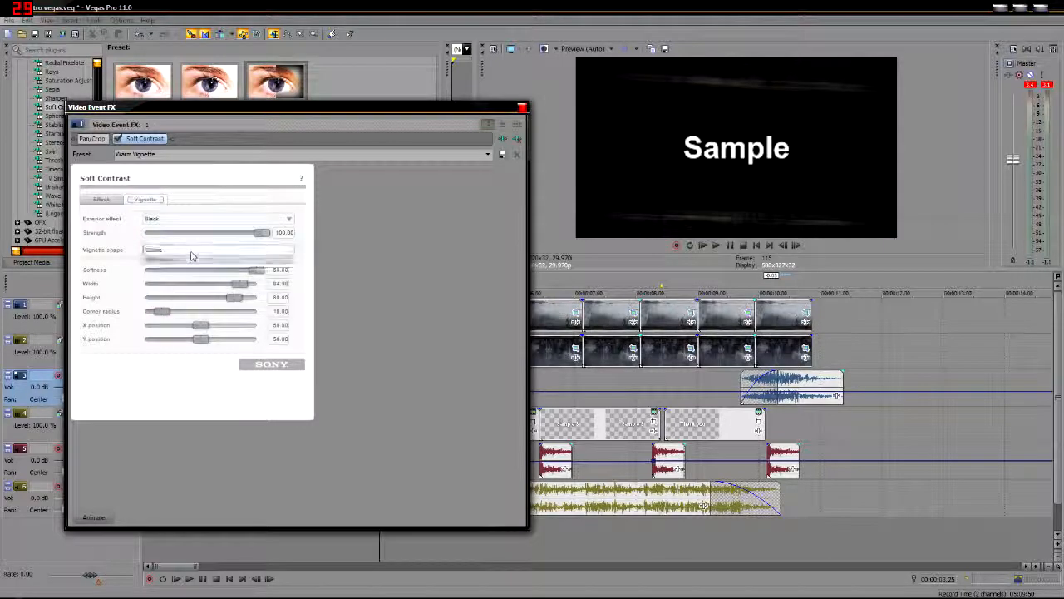
left_click(191, 250)
left_click_drag(257, 236, 141, 239)
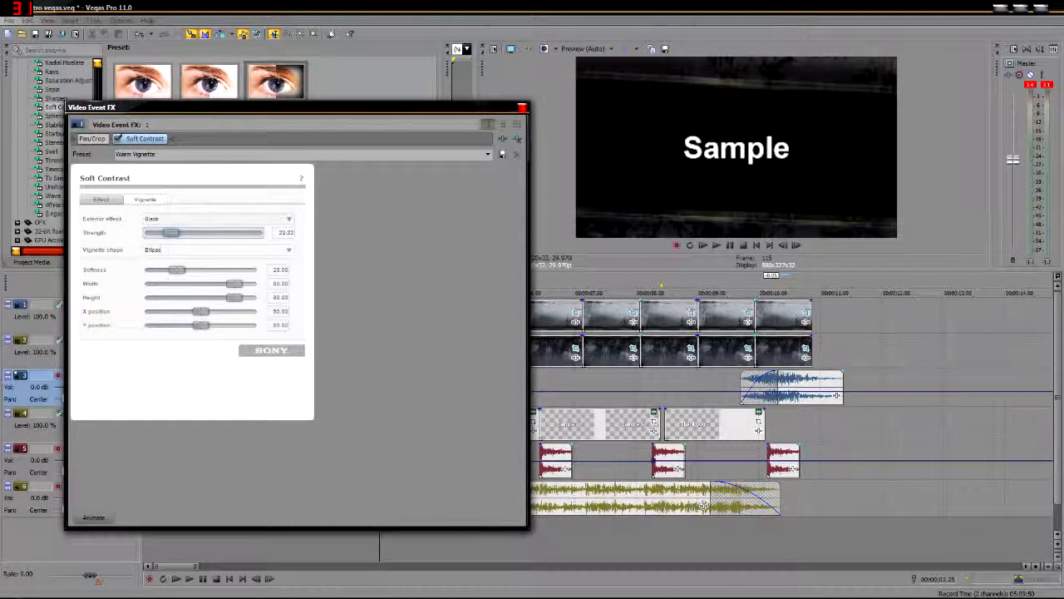
left_click(522, 108)
Step: Apply the Warm Vignette preset to the second texture clip on track 2, lowering vignette strength to about 11 and reducing softness
left_click(384, 349)
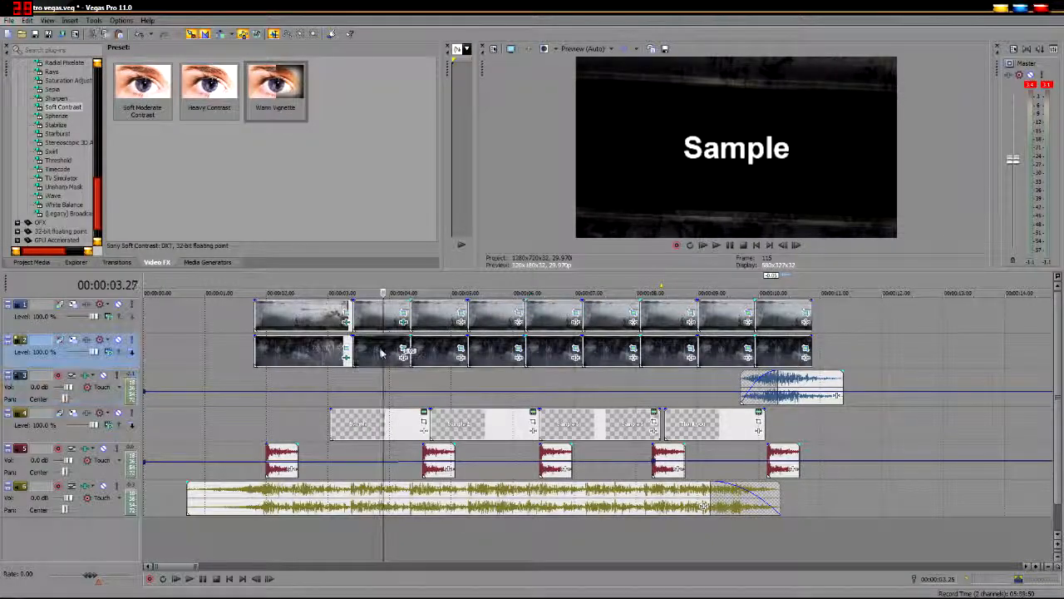
left_click_drag(276, 90, 373, 349)
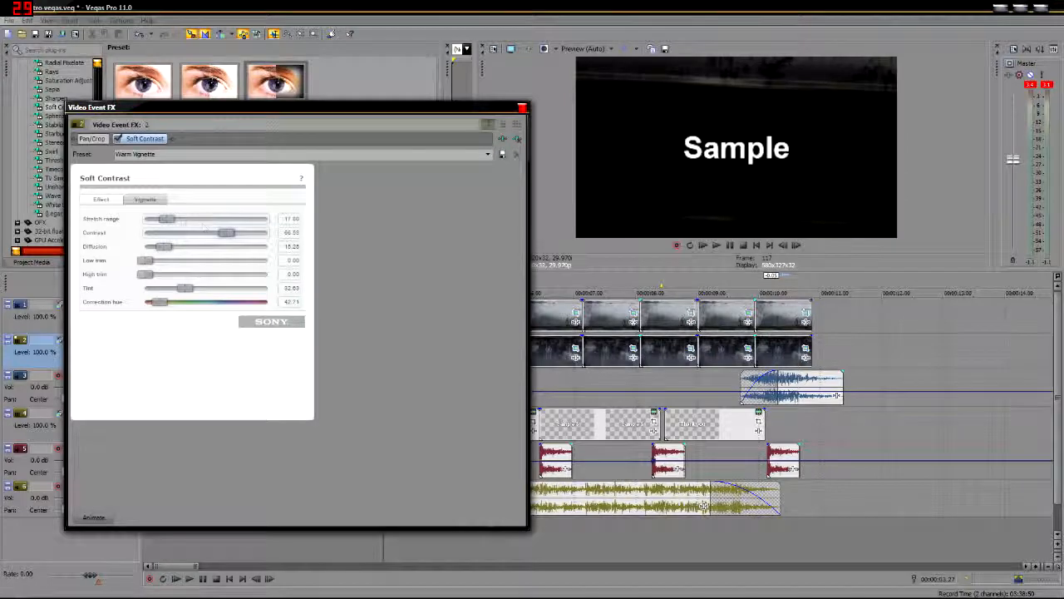
left_click(145, 199)
left_click_drag(260, 236, 189, 236)
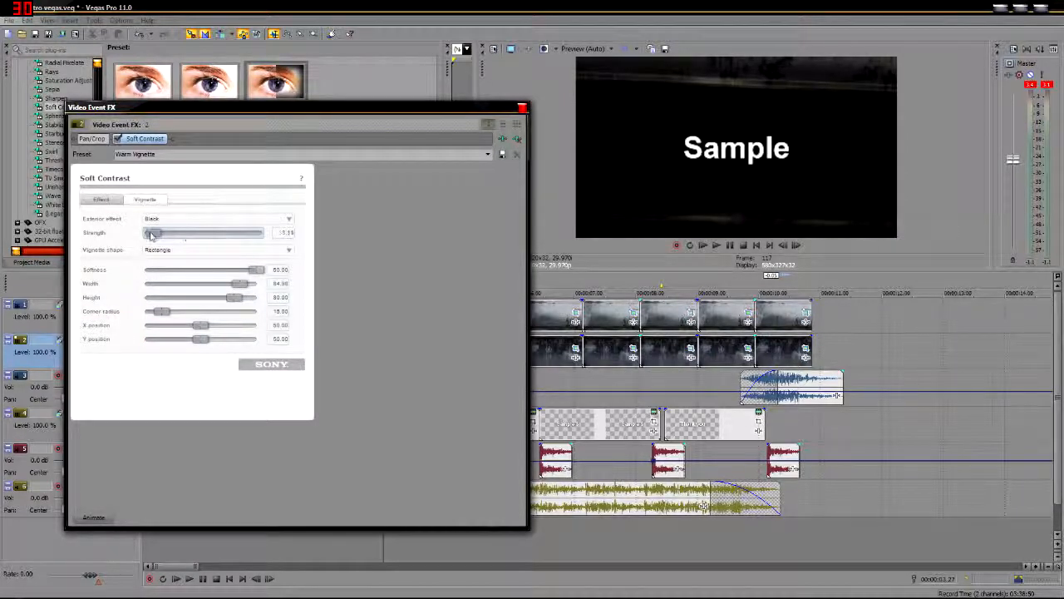
left_click_drag(253, 271, 191, 274)
Step: Change the second track 2 clip's vignette shape to Ellipse and reduce its contrast to about 32
left_click(118, 201)
left_click(145, 200)
left_click(174, 249)
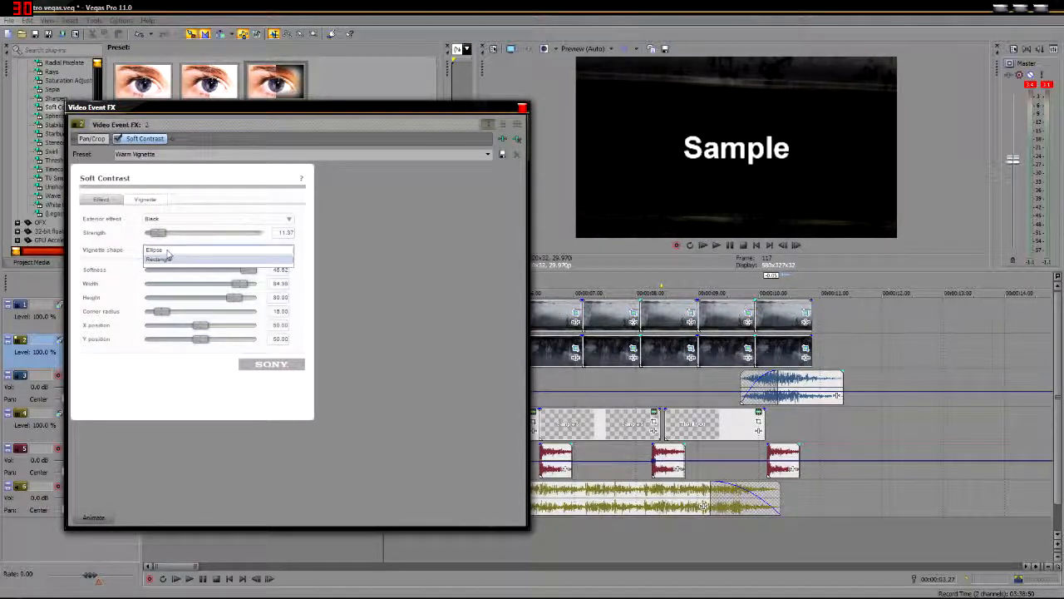
left_click(164, 251)
left_click(96, 200)
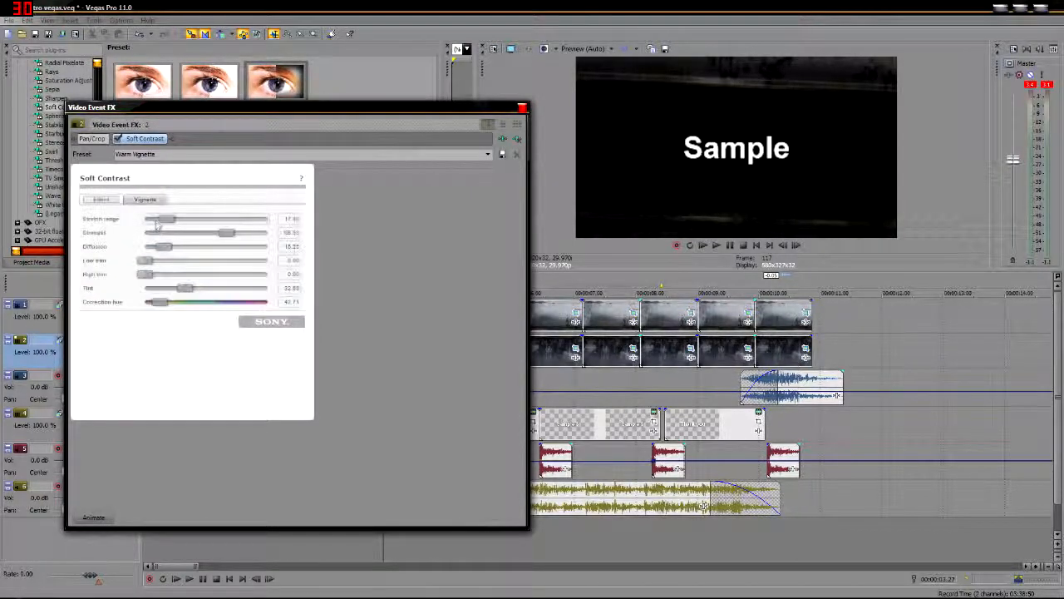
left_click_drag(226, 232, 183, 235)
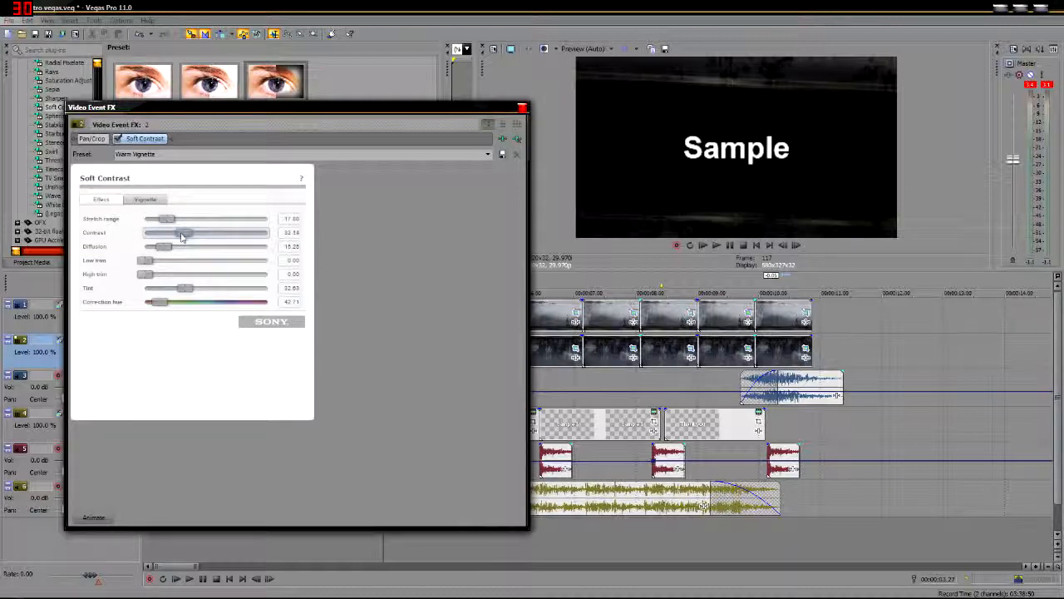
left_click(522, 109)
Step: Play the intro from the start of the first texture clips to check the vignette effects
left_click(385, 358)
left_click(258, 382)
key("space")
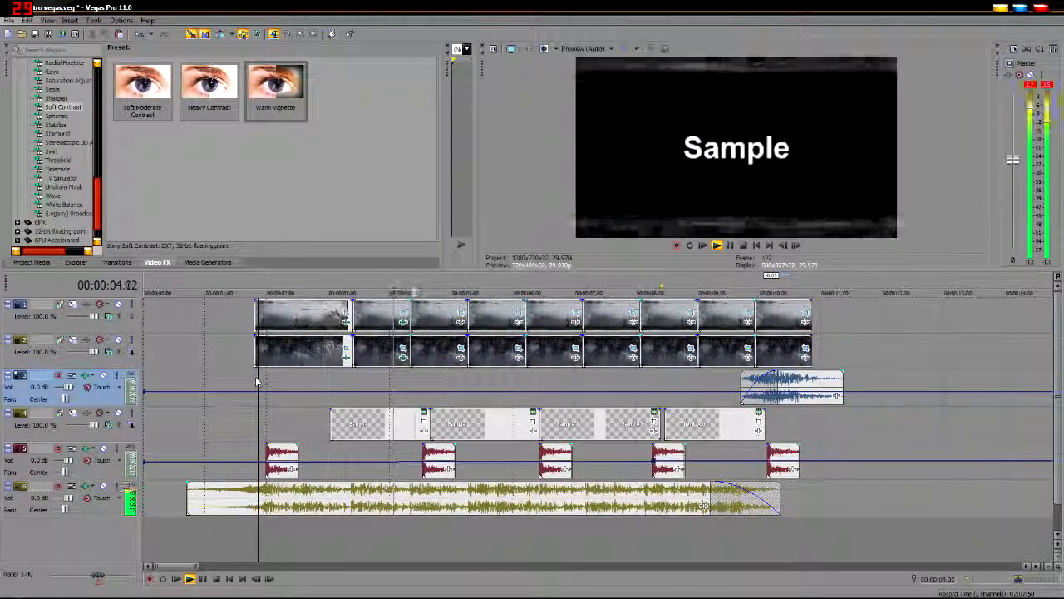
key("space")
Step: Apply the Warm Vignette preset to the third texture clip on track 1 and preview a frame within it
left_click_drag(277, 89, 327, 166)
left_click_drag(419, 314, 424, 312)
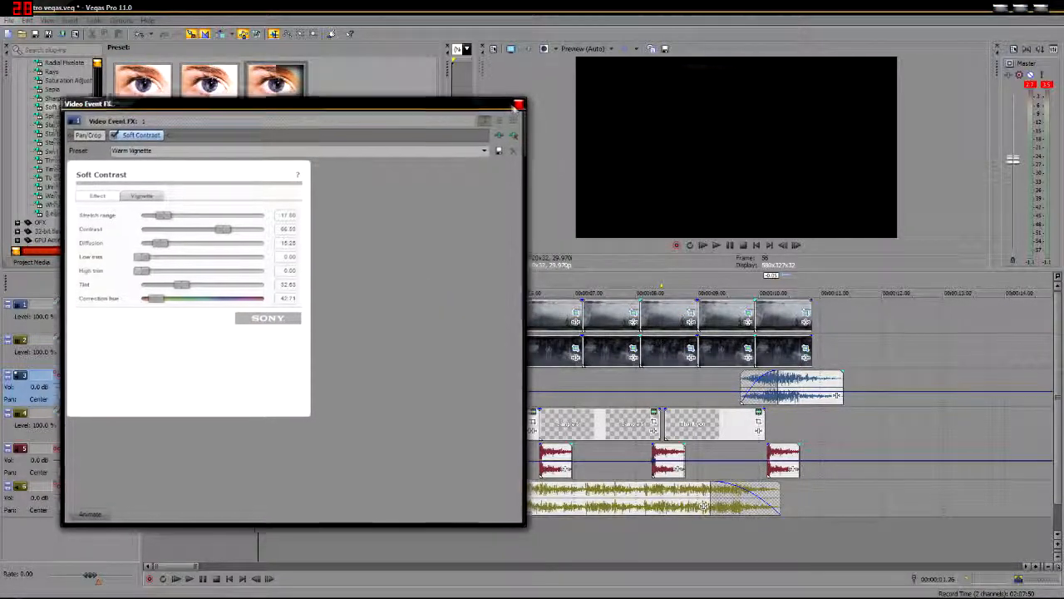
left_click(522, 107)
left_click(430, 370)
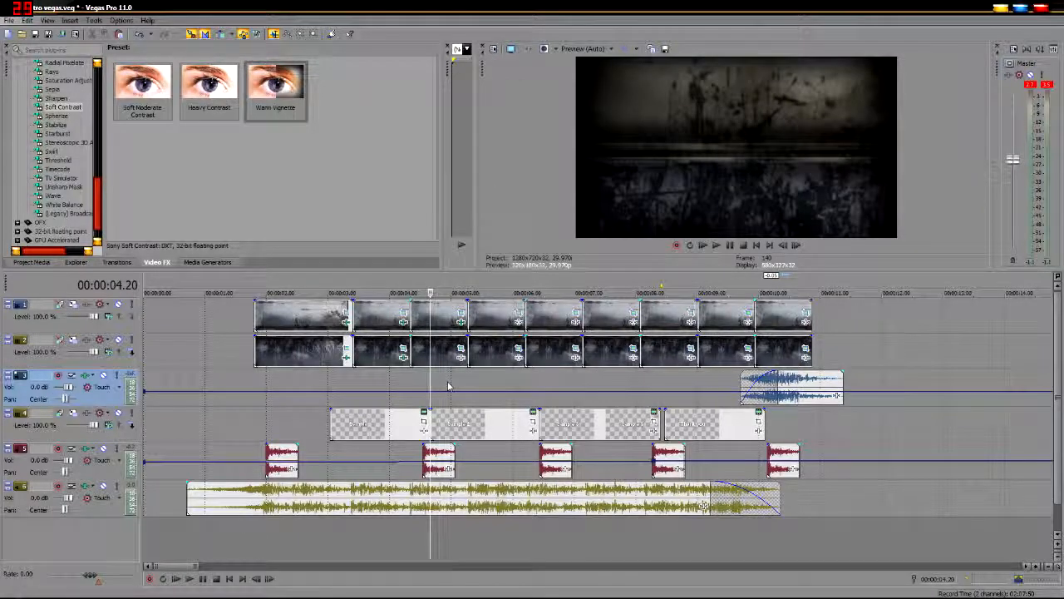
Step: Change the third track 1 clip's vignette shape to Ellipse and reduce its strength
left_click(460, 322)
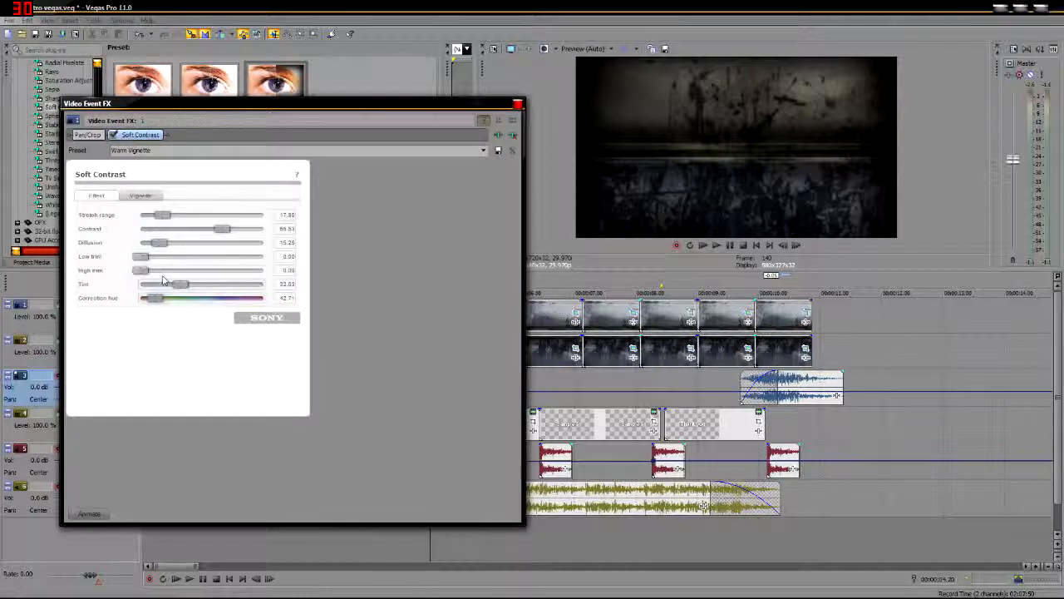
left_click(153, 198)
left_click(157, 248)
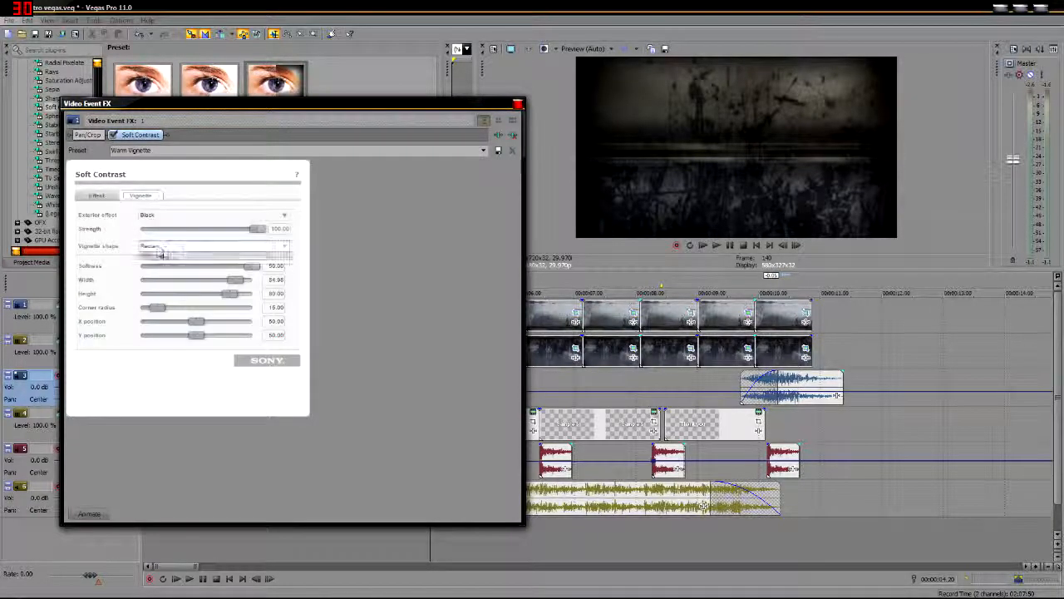
left_click(161, 250)
left_click_drag(249, 233, 199, 234)
left_click(517, 104)
Step: Apply the Warm Vignette preset to the third texture clip on track 2 with an Ellipse shape and reduced vignette strength
left_click(407, 341)
key("space")
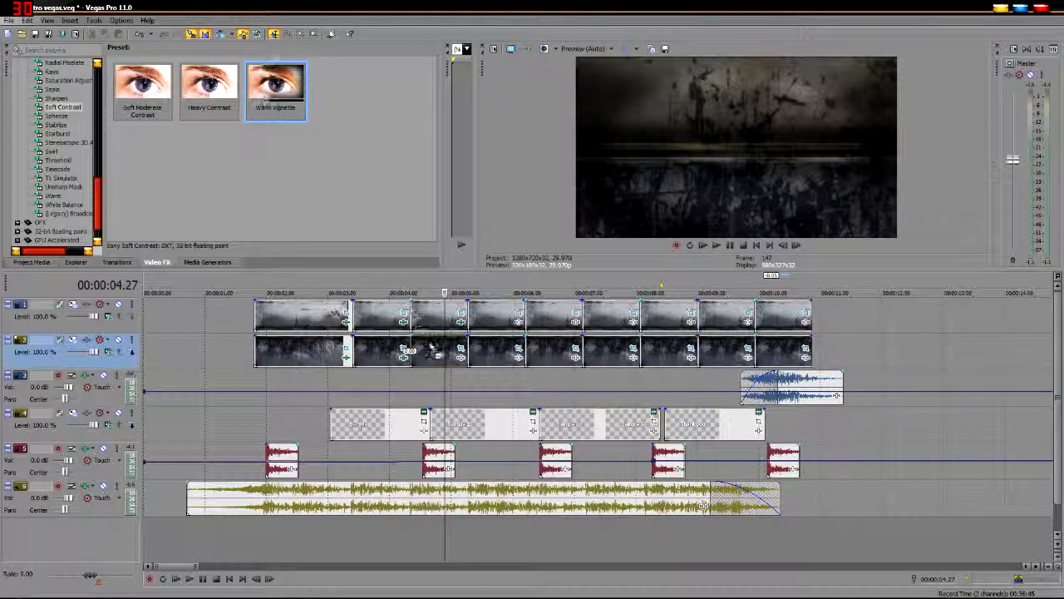
left_click(404, 353)
left_click(139, 195)
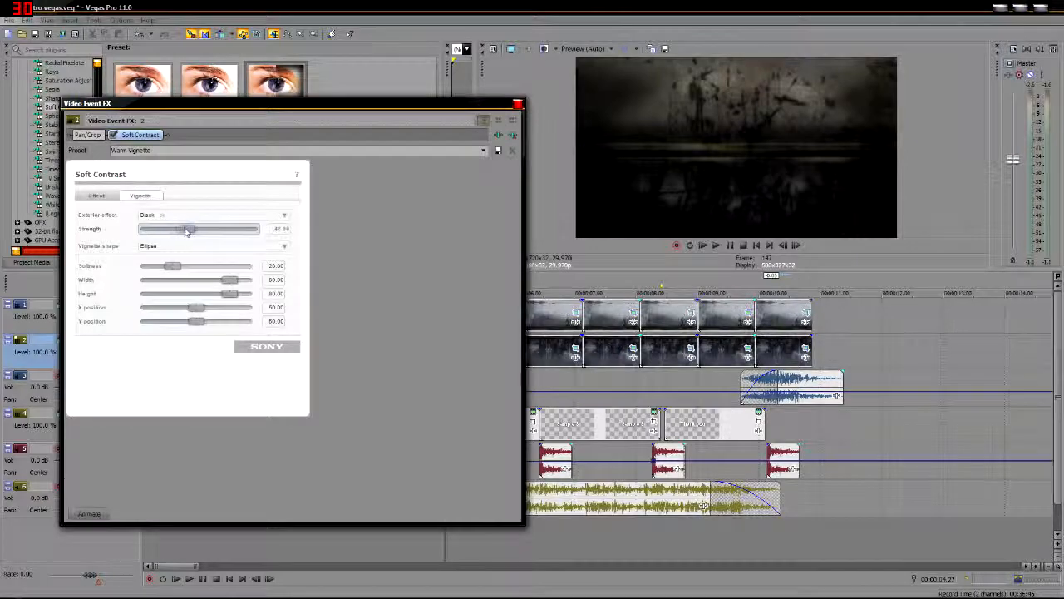
left_click(518, 104)
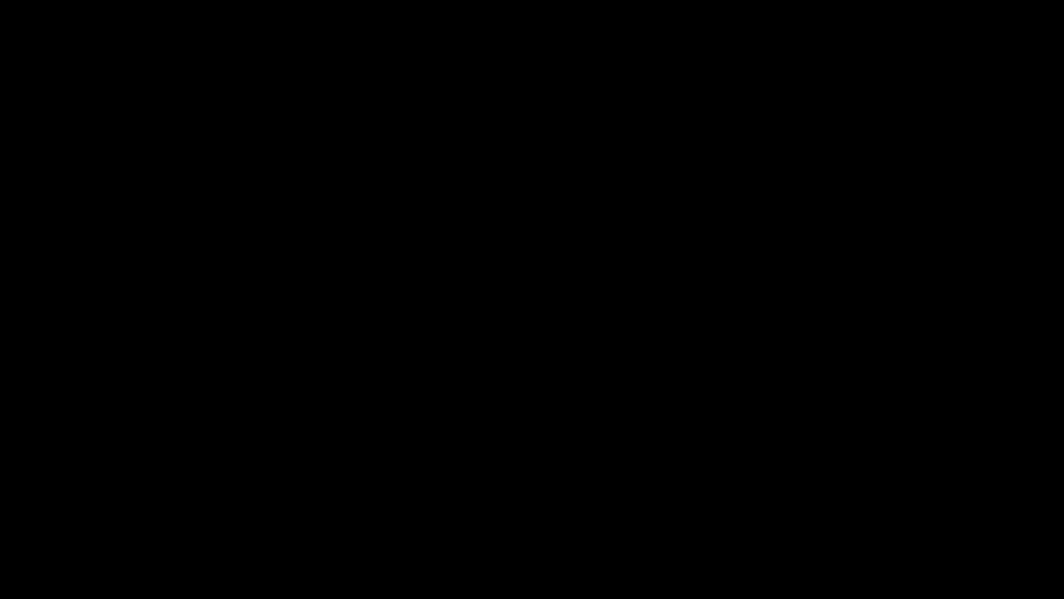